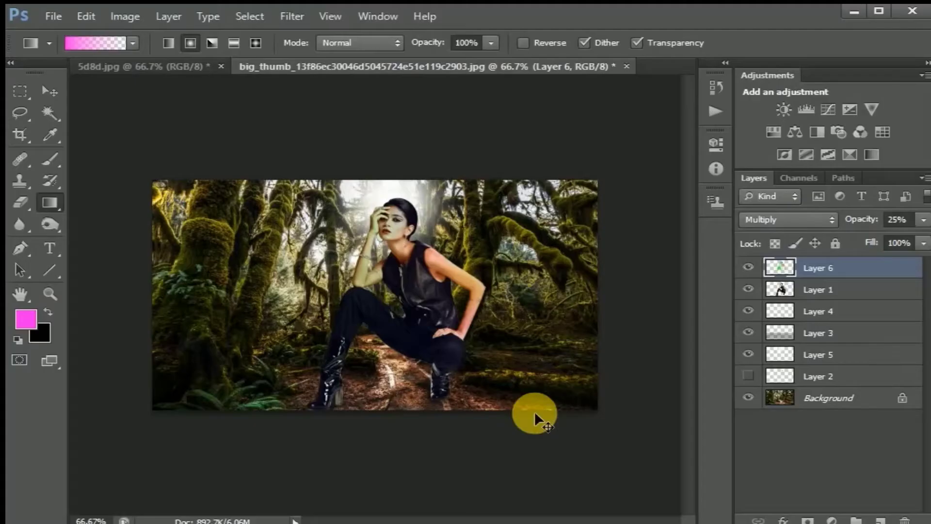
Review the finished forest composite by zooming between 66.67%, 100% and 200%
key("ctrl+plus")
key("ctrl+minus")
key("ctrl+plus")
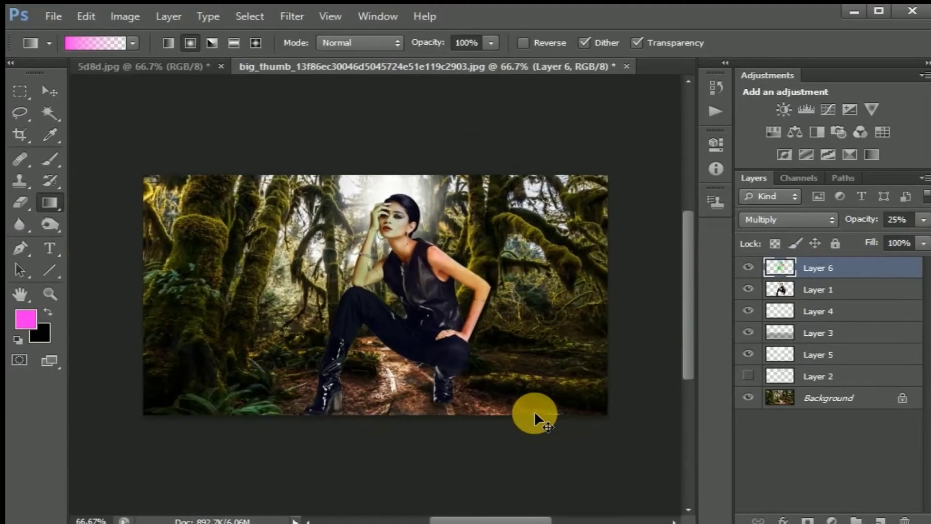
key("ctrl+plus")
key("ctrl+plus")
key("ctrl+minus")
key("ctrl+plus")
key("ctrl+minus")
key("ctrl+minus")
key("ctrl+plus")
key("ctrl+minus")
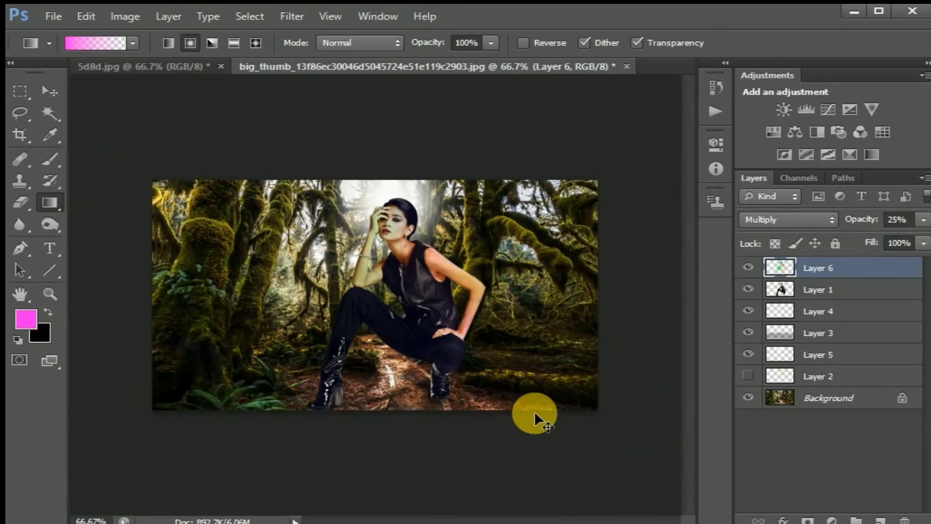
Hide all panels and check the bare composite at 100% and 66.67%
key("Tab")
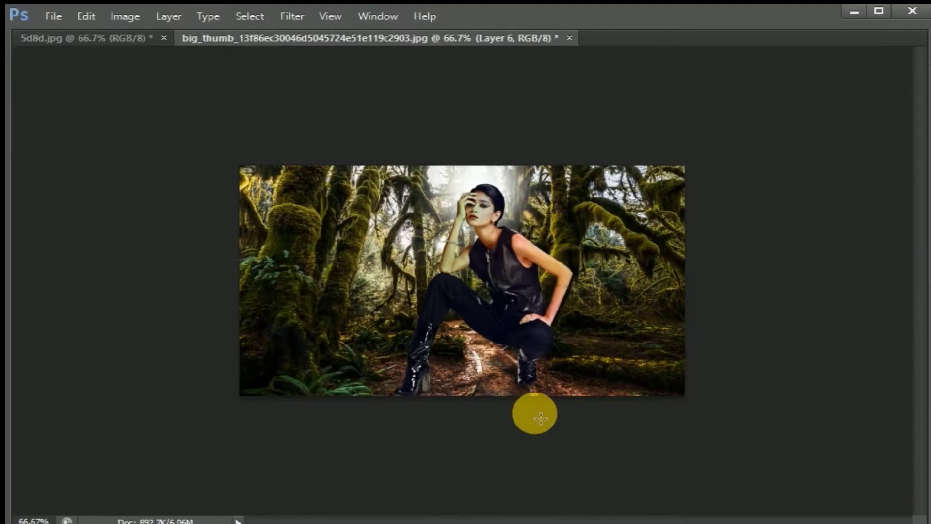
key("ctrl+plus")
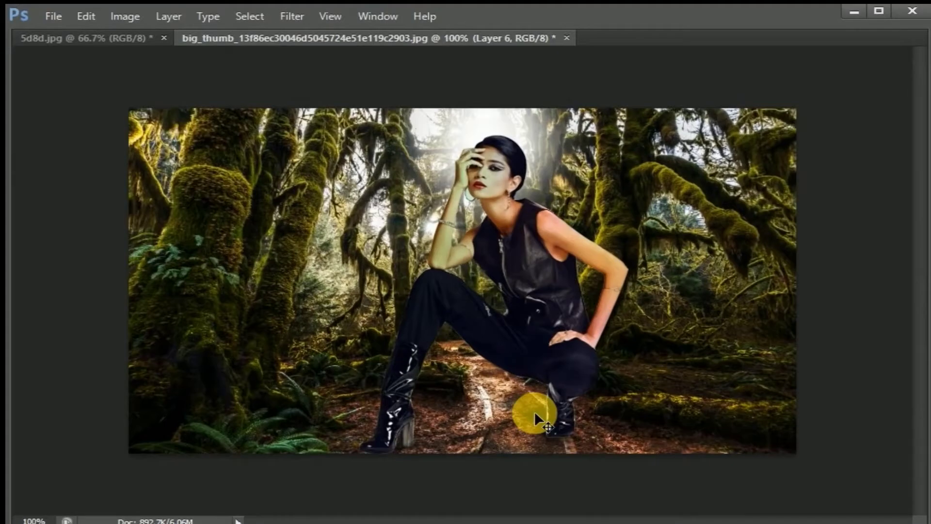
key("ctrl+minus")
key("ctrl+plus")
key("ctrl+minus")
Restore the panels and pick the Pen tool, zoomed on the model's upper body
key("Tab")
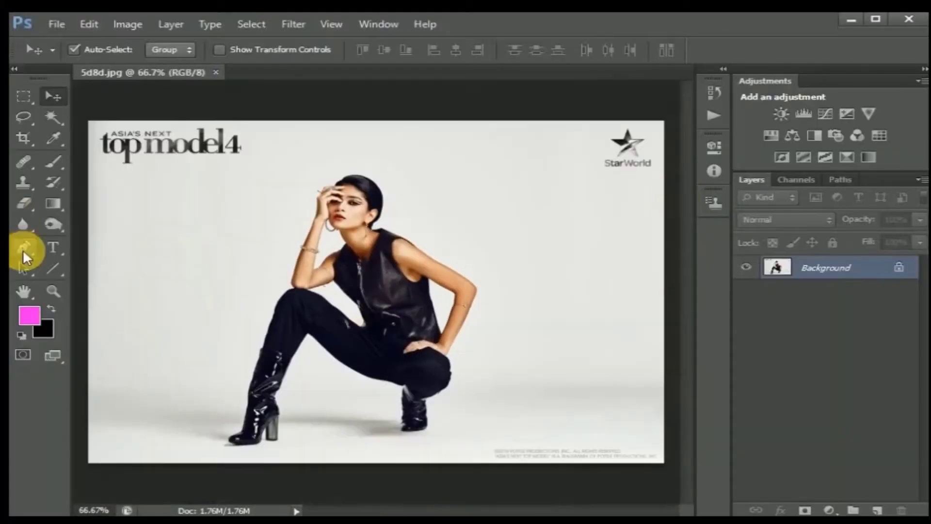
left_click(24, 248)
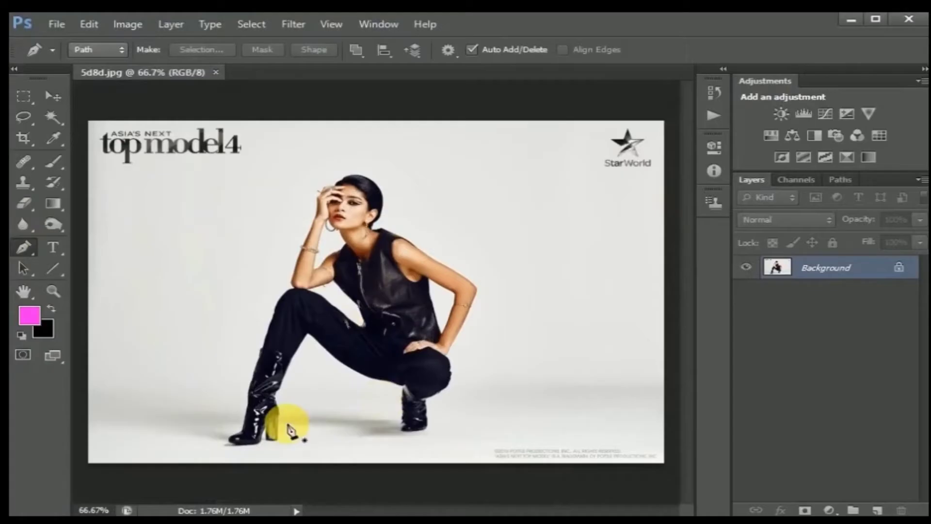
key("ctrl+plus")
key("ctrl+plus")
key("ctrl+minus")
Start the outline path at the vest shoulder and curve it down the upper arm to the elbow
left_click(395, 214)
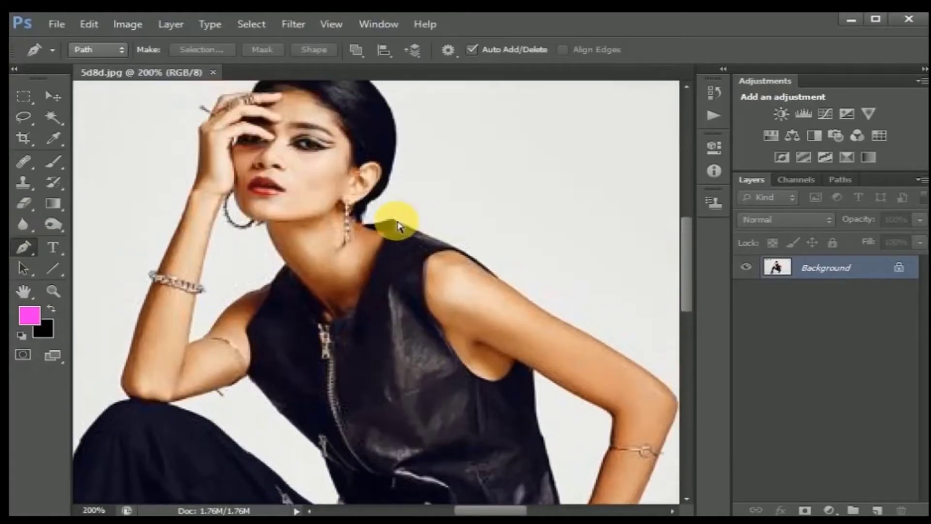
scroll(395, 213, "up", 2)
left_click_drag(580, 299, 581, 295)
left_click_drag(493, 224, 562, 277)
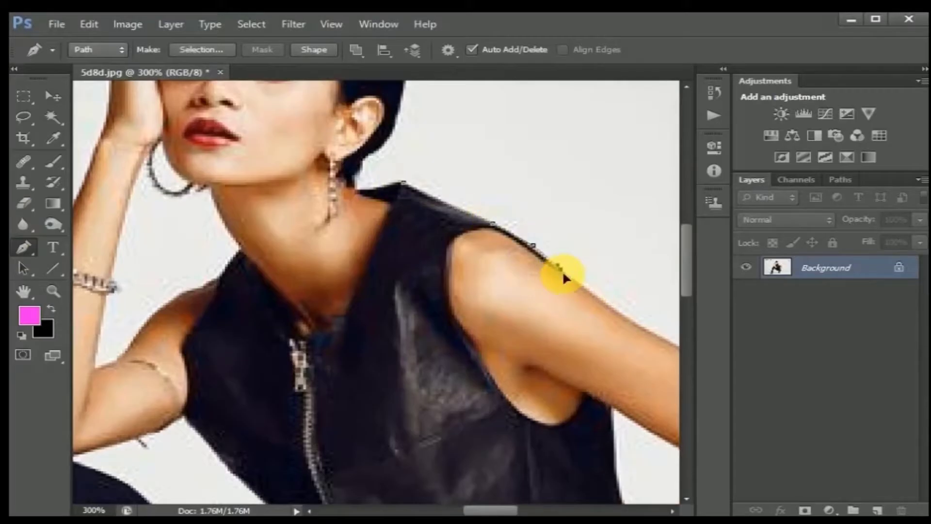
left_click_drag(487, 510, 506, 510)
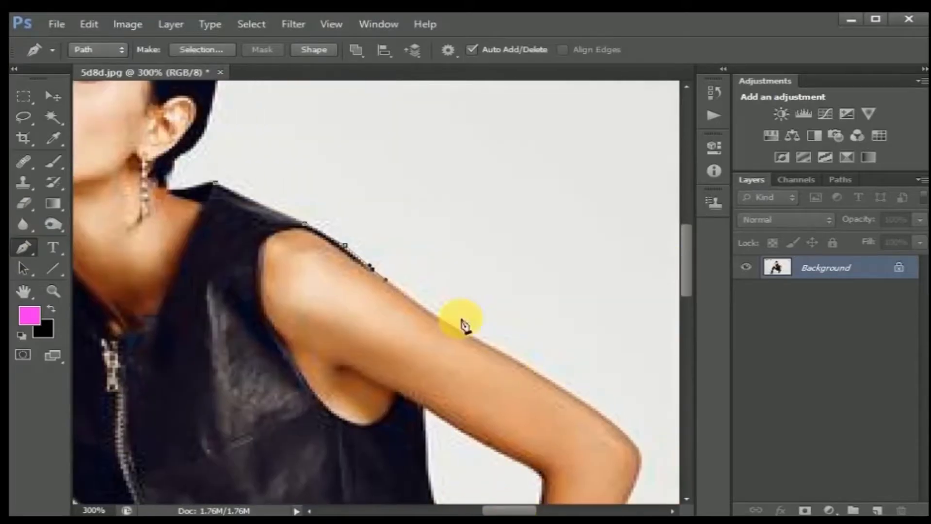
left_click_drag(463, 331, 472, 330)
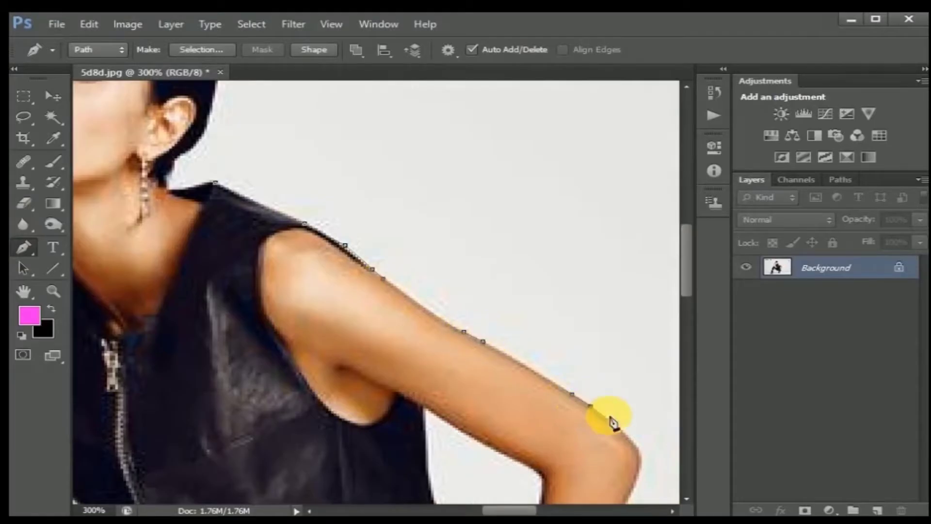
left_click_drag(630, 433, 640, 453)
Continue the path down the forearm, wrist and hand edge to the knee's outer edge
scroll(679, 320, "down", 5)
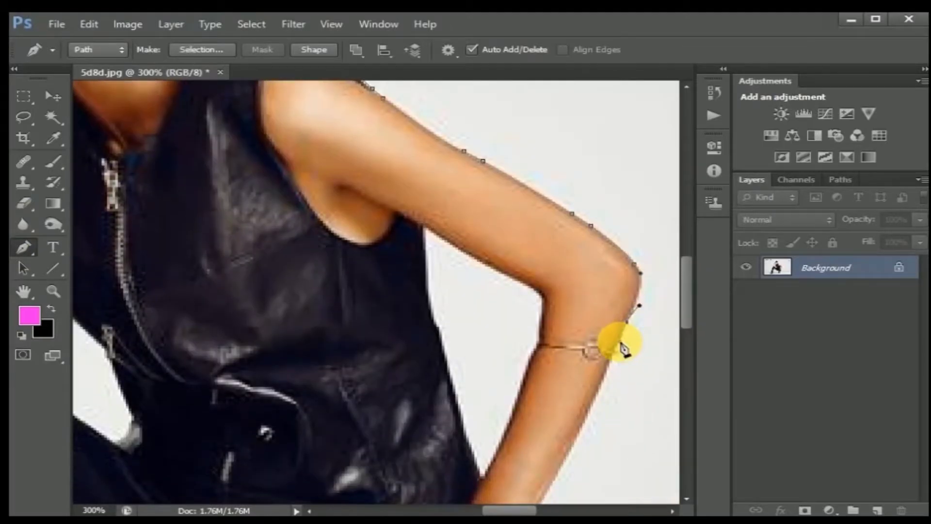
left_click_drag(620, 342, 607, 388)
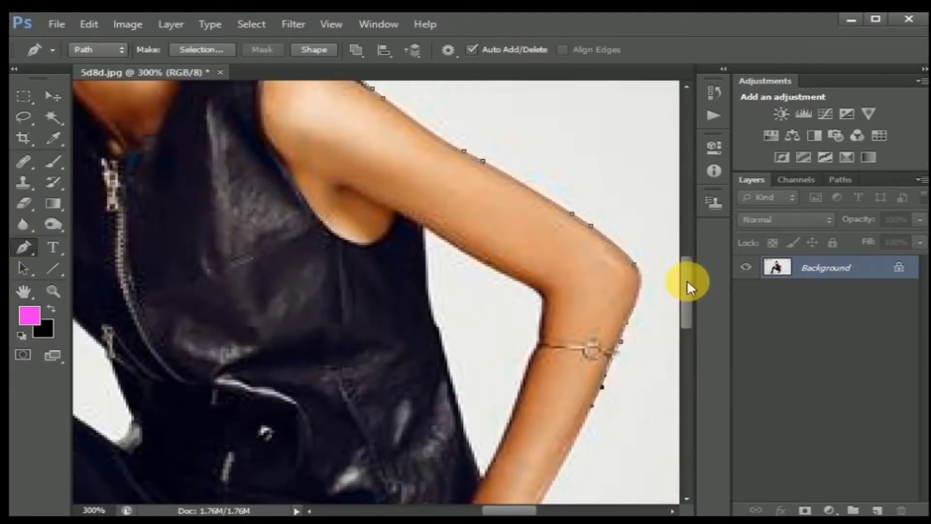
scroll(686, 280, "down", 4)
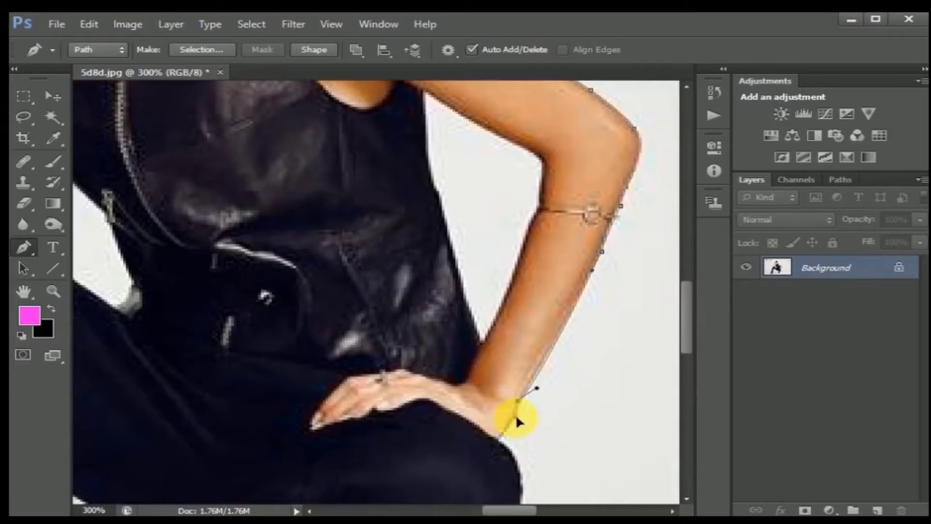
left_click_drag(516, 417, 503, 446)
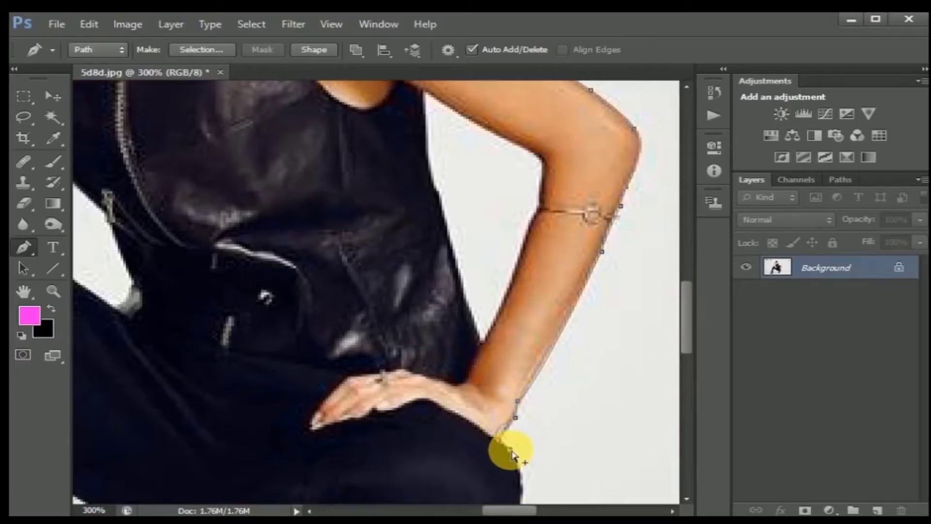
left_click(499, 440)
left_click_drag(523, 462, 524, 492)
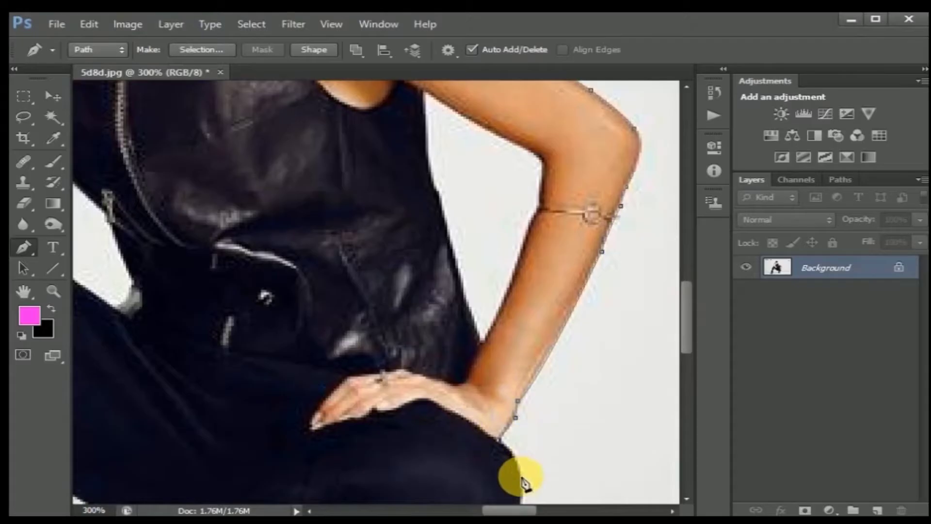
scroll(686, 299, "down", 5)
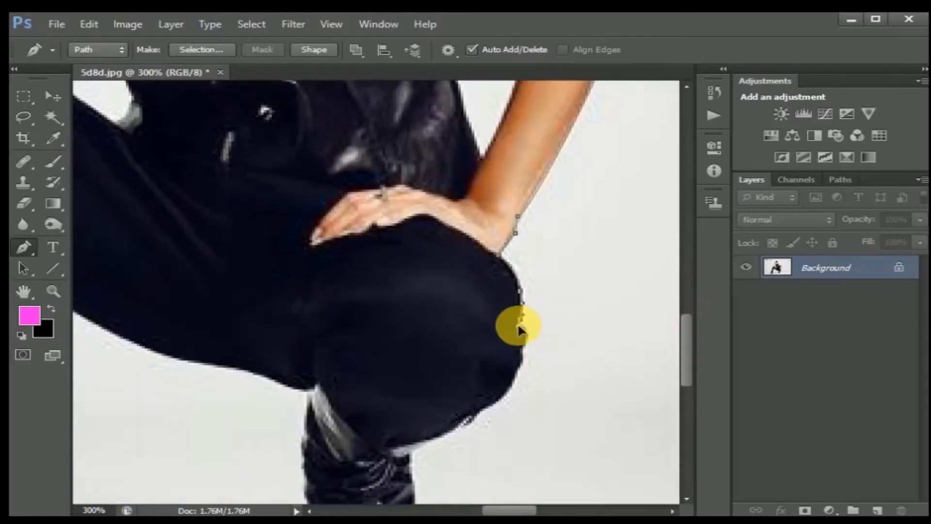
left_click(525, 356)
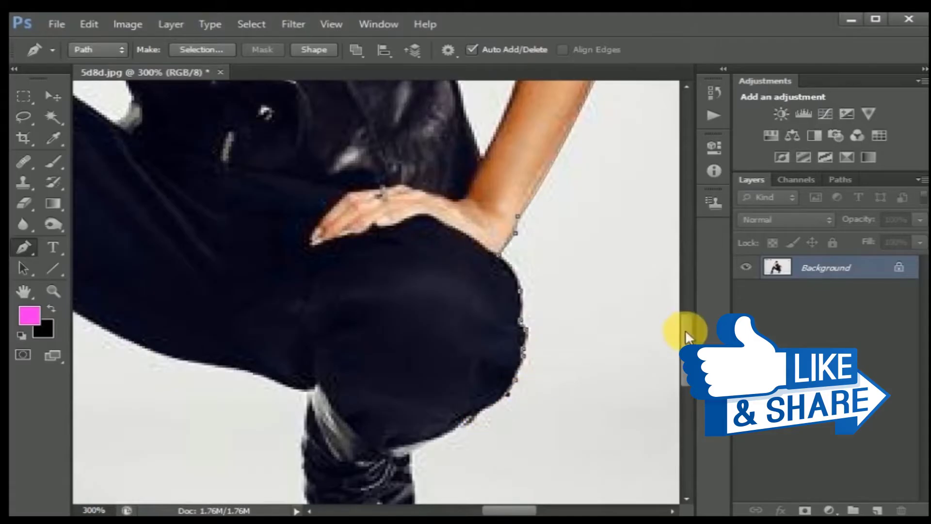
scroll(686, 332, "down", 3)
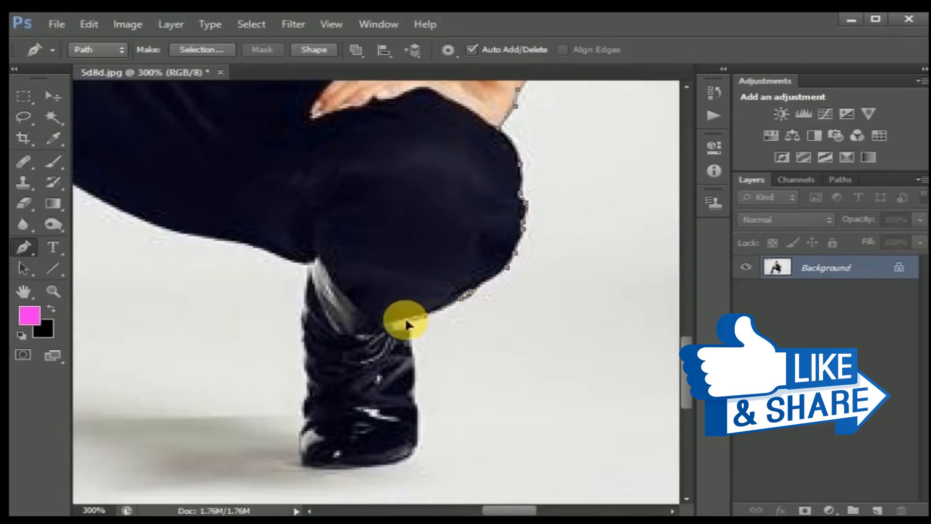
At 400%, trace the path around the boot's corner, sole, back corner and left edge
key("ctrl+plus")
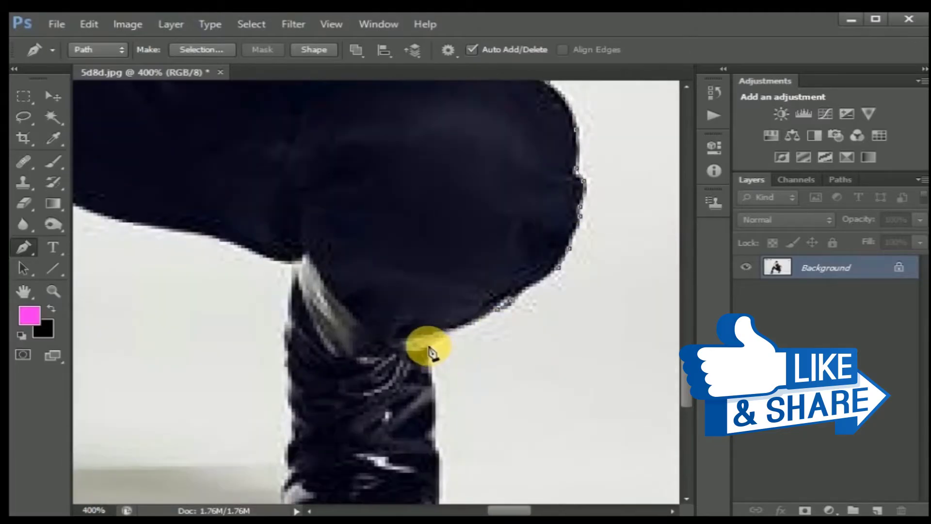
left_click_drag(685, 371, 685, 386)
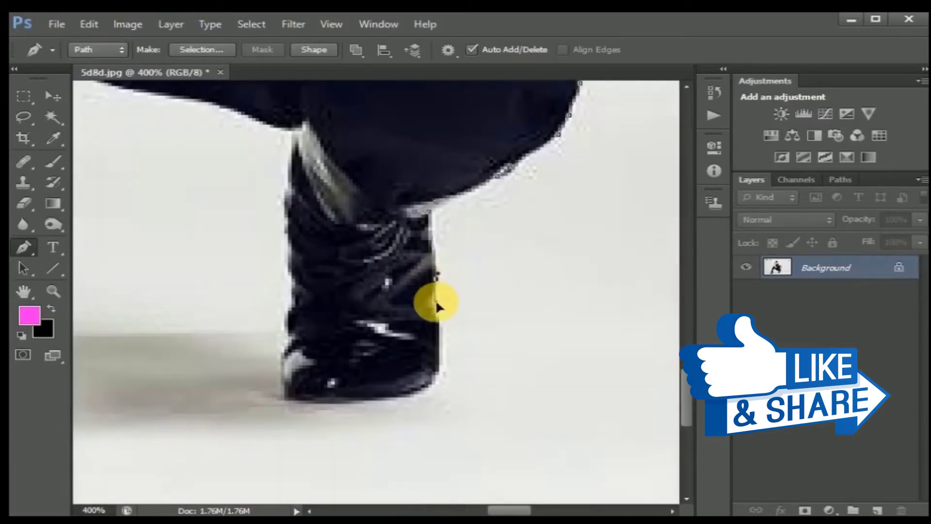
left_click_drag(435, 385, 433, 382)
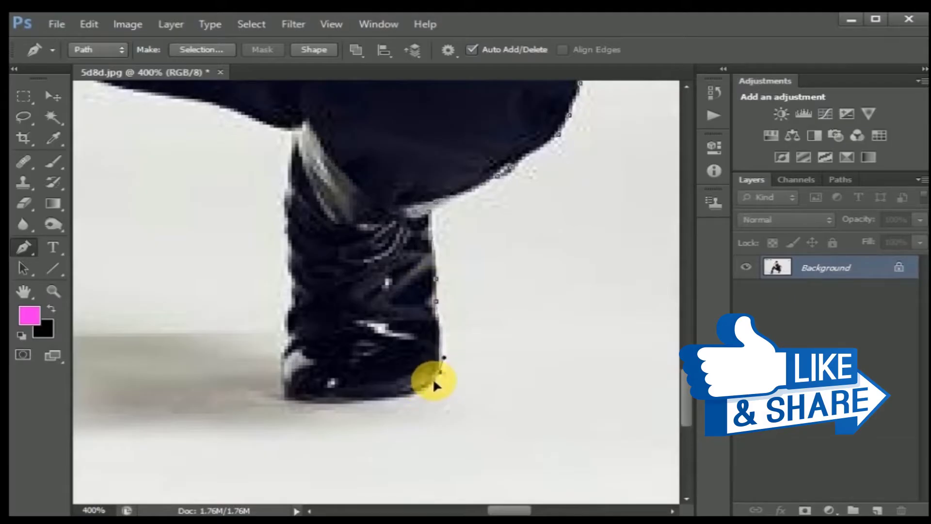
left_click(375, 402)
left_click(283, 399)
left_click(280, 380)
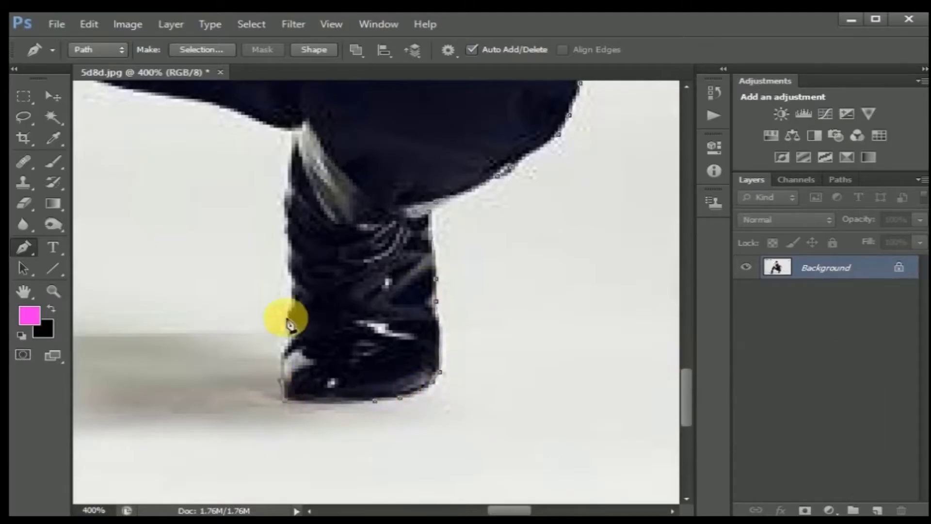
left_click(288, 286)
left_click(288, 237)
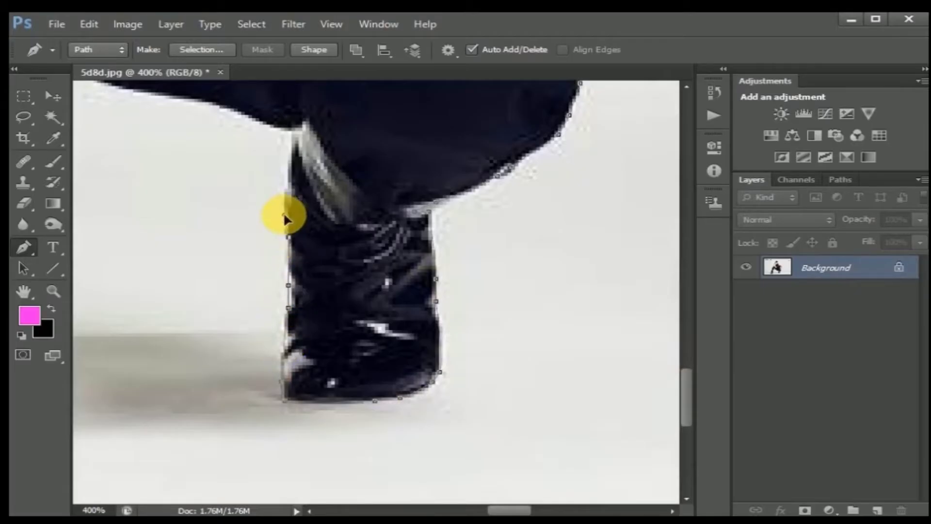
left_click(285, 226)
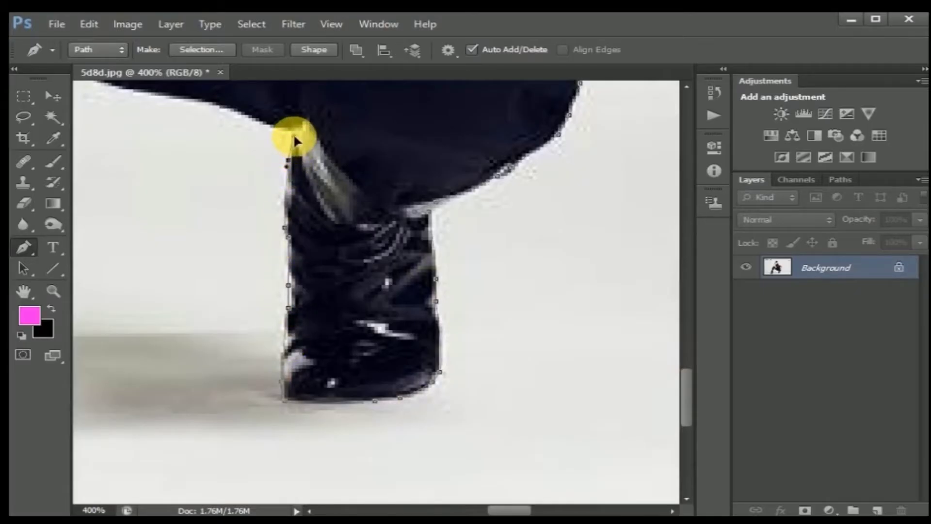
key("ctrl+minus")
key("ctrl+plus")
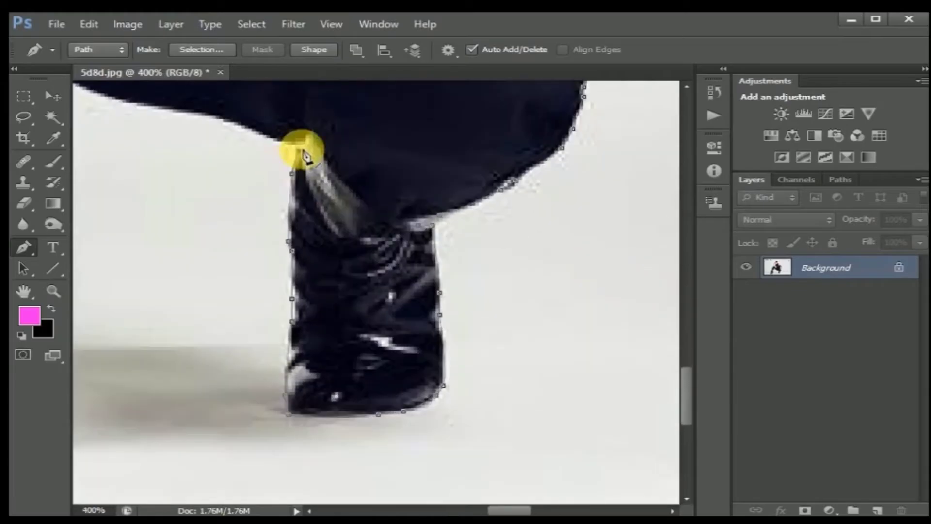
Extend the outline along the trouser edge and the thigh's underside
left_click(253, 129)
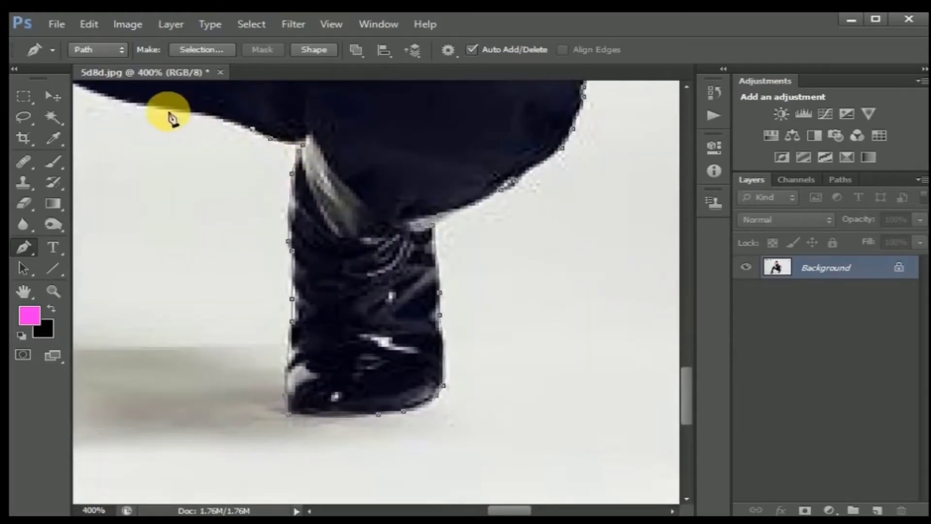
left_click(136, 106)
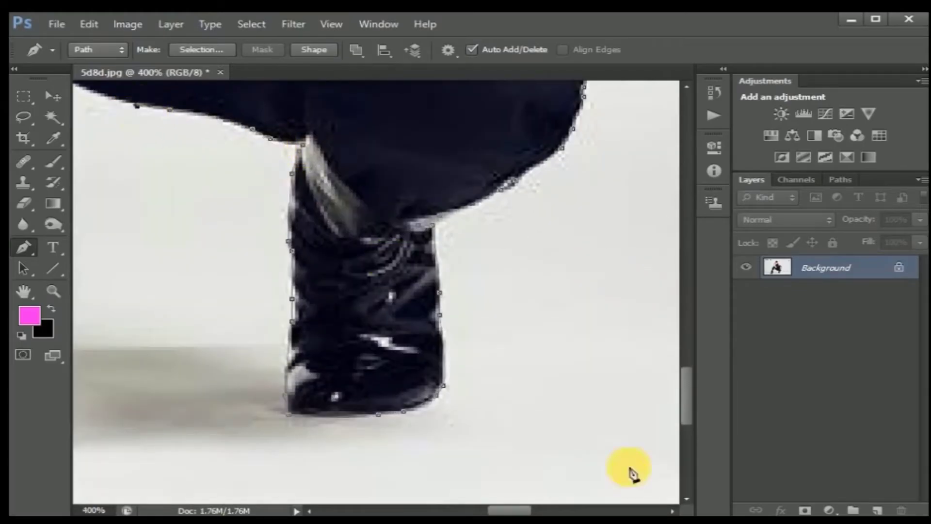
left_click_drag(509, 510, 487, 510)
left_click_drag(691, 396, 692, 366)
left_click(318, 262)
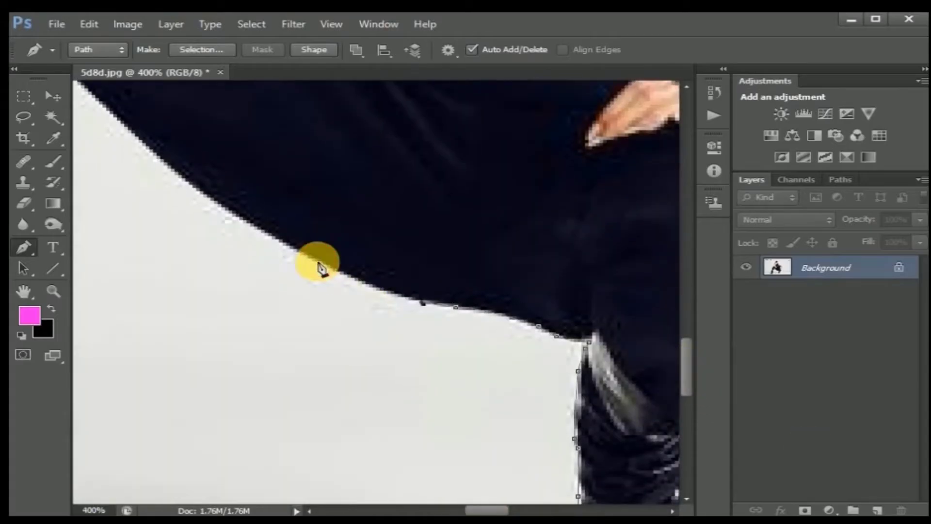
left_click(282, 243)
left_click(142, 146)
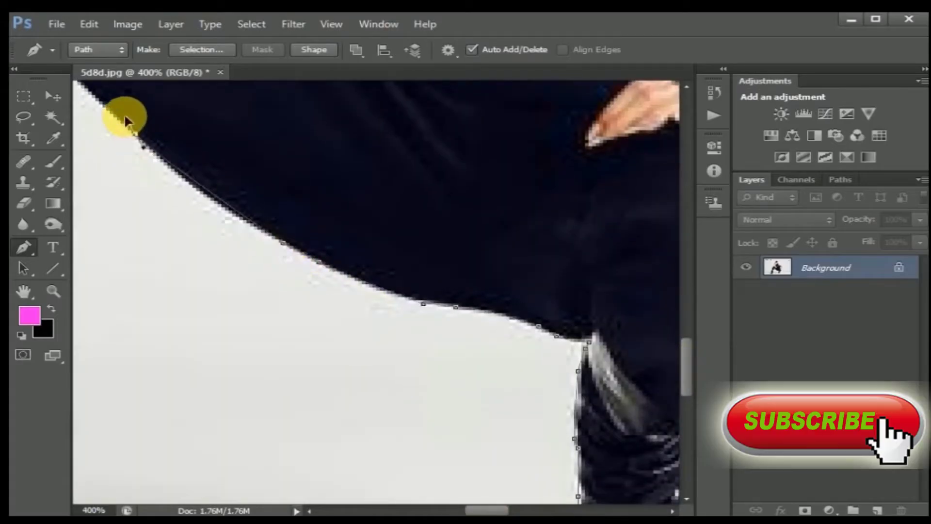
left_click(107, 109)
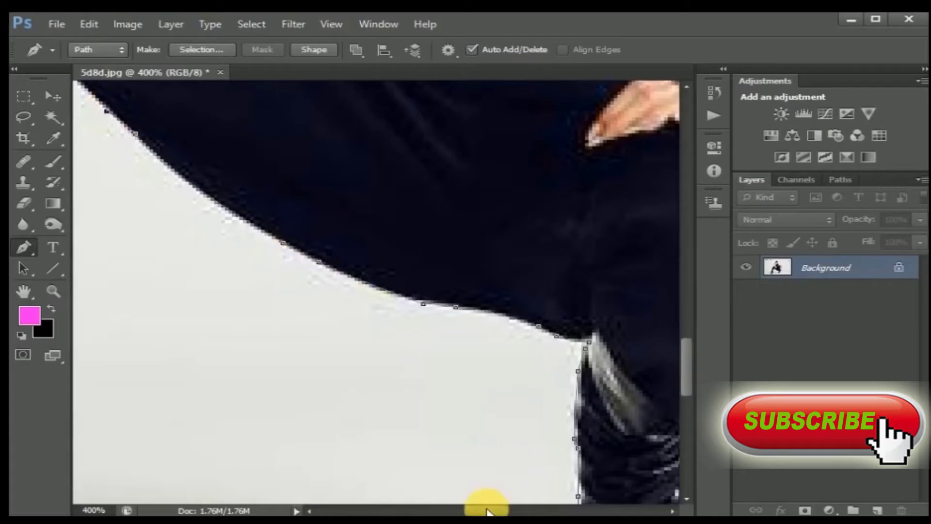
left_click_drag(487, 510, 470, 510)
left_click_drag(686, 358, 688, 337)
Outline the trouser tip and continue down the trouser's left edge
left_click(209, 178)
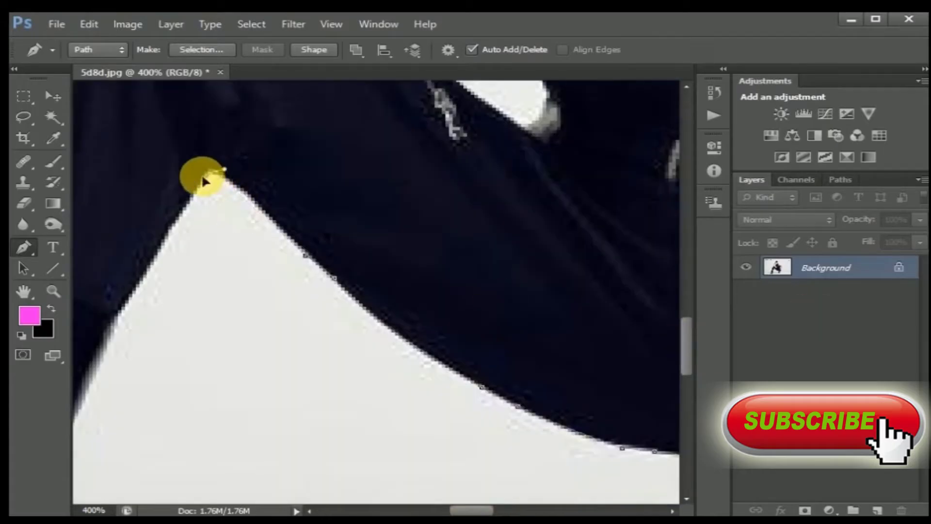
left_click(163, 239)
left_click(151, 266)
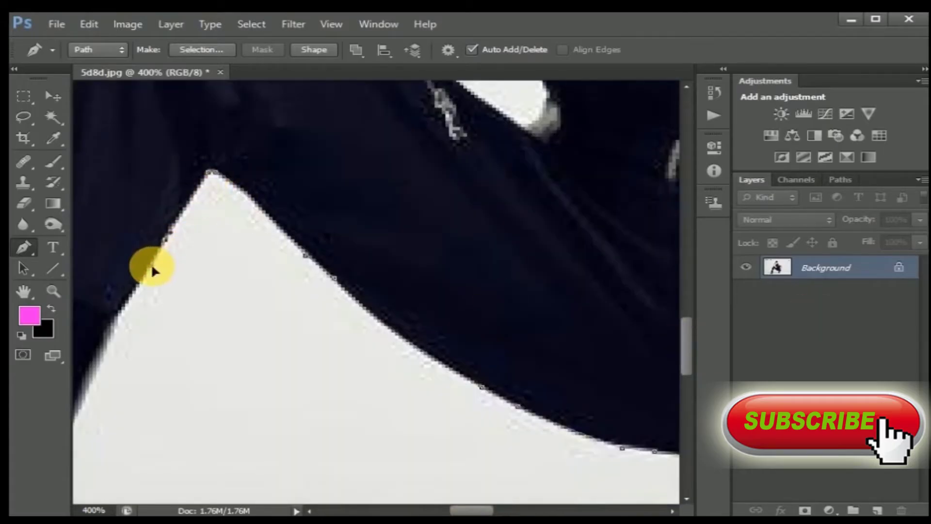
left_click_drag(483, 510, 467, 510)
left_click_drag(686, 338, 687, 348)
left_click(253, 262)
left_click(248, 285)
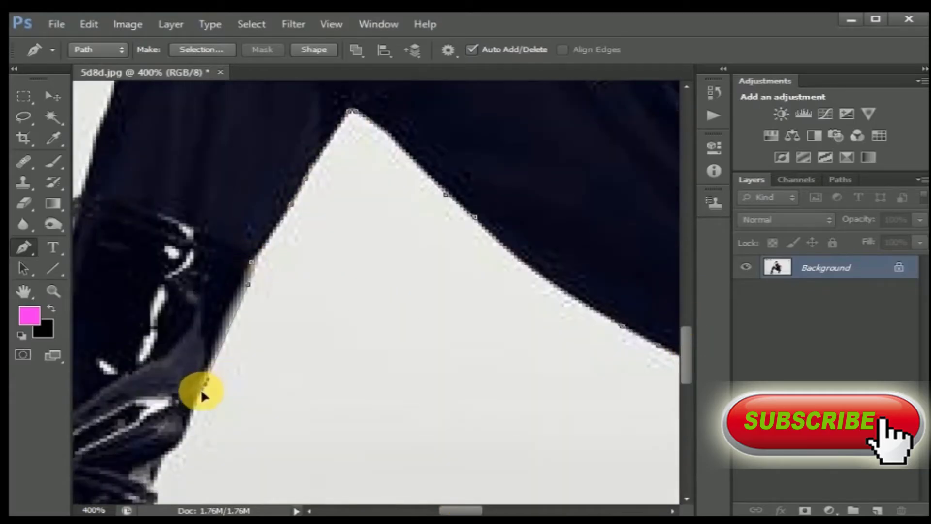
left_click(197, 398)
left_click(174, 444)
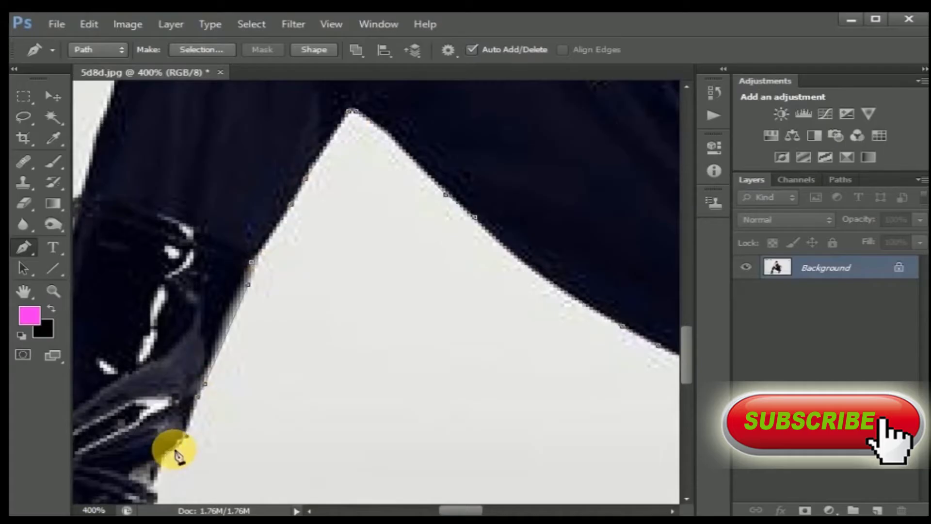
Trace the lower trouser edge toward the boot heel
left_click_drag(686, 349, 687, 363)
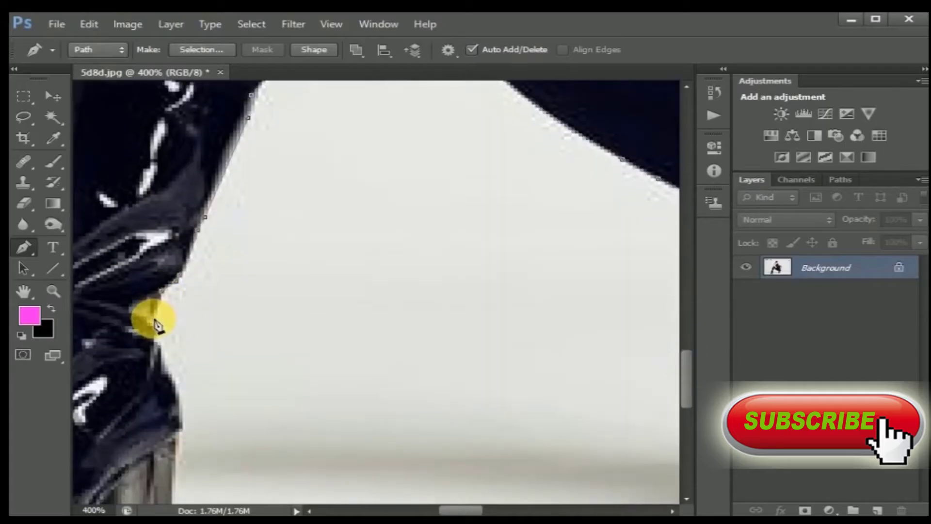
left_click(155, 338)
left_click(167, 360)
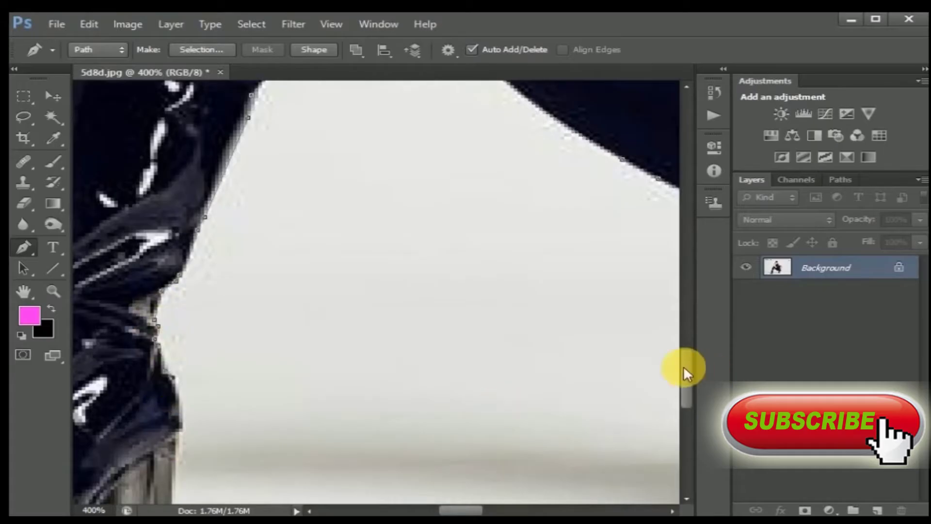
left_click_drag(685, 368, 686, 383)
left_click(182, 334)
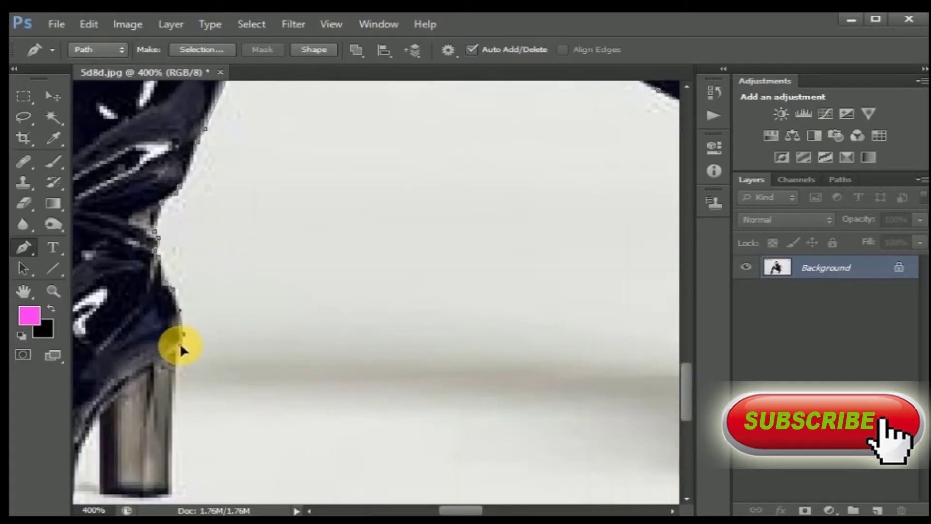
Trace the outline around the heel and curve along the sole to the boot toe
left_click_drag(463, 510, 446, 510)
left_click(382, 496)
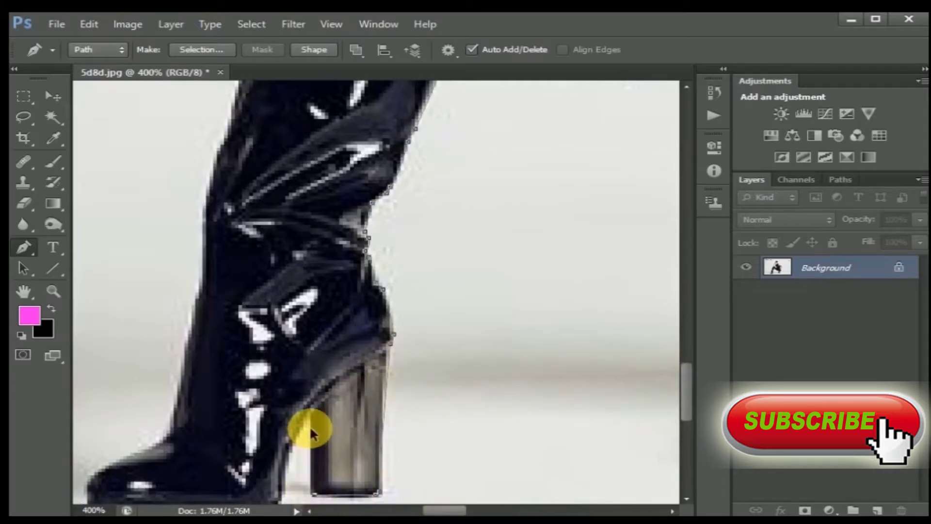
left_click(311, 494)
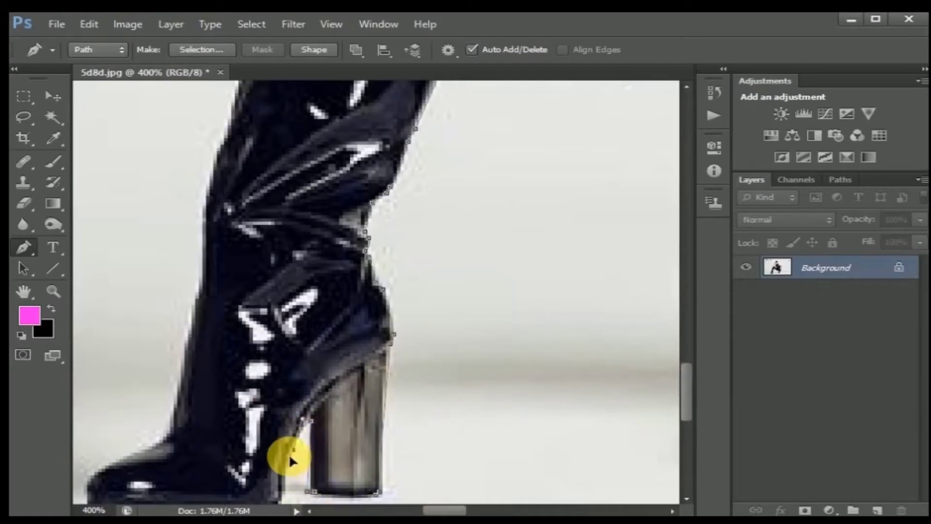
left_click_drag(686, 374, 686, 393)
left_click_drag(266, 384, 247, 392)
left_click_drag(153, 397, 120, 392)
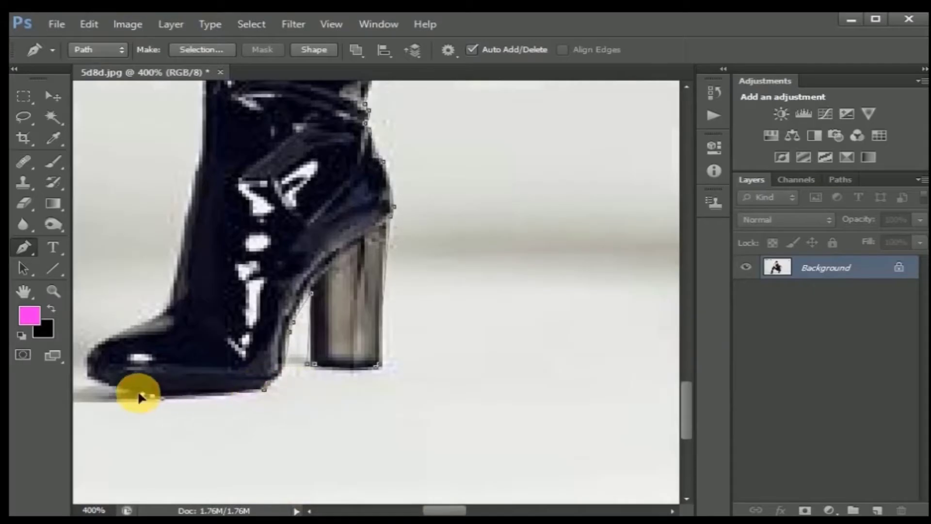
left_click(88, 379)
left_click(92, 348)
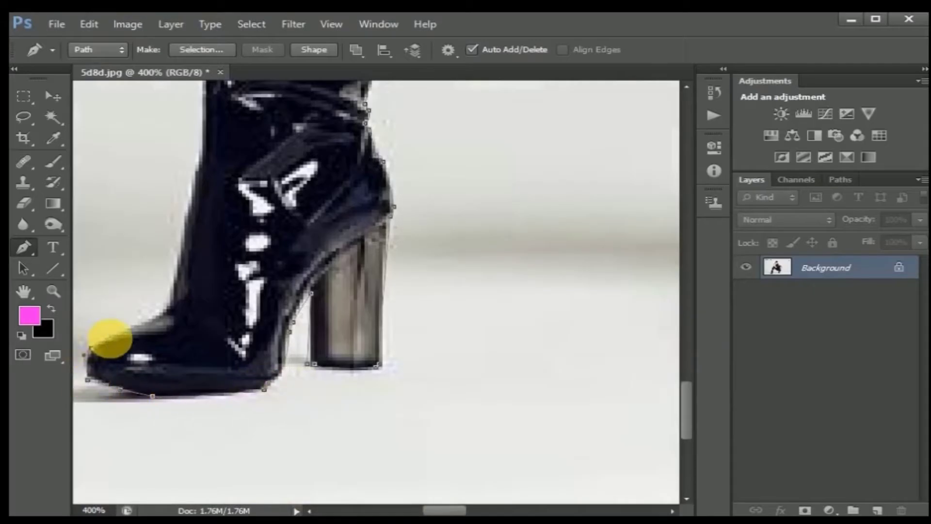
left_click_drag(161, 318, 178, 291)
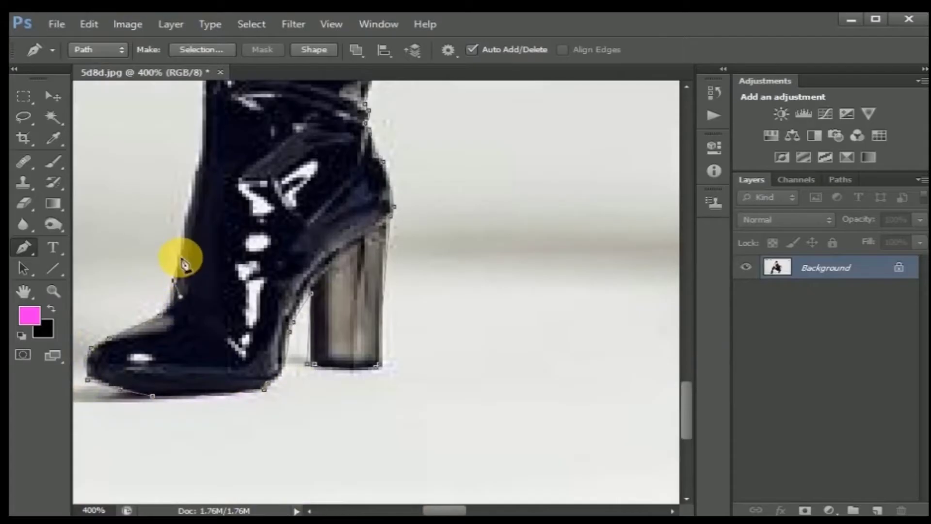
left_click_drag(686, 424, 685, 381)
Continue the outline up the boot's left edge and the leg's left edge
left_click(208, 321)
left_click(207, 290)
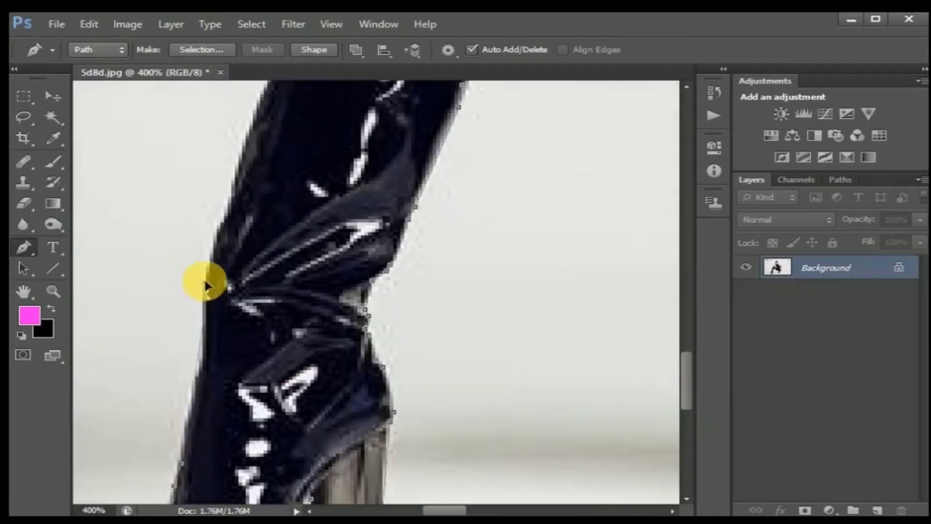
left_click(210, 257)
left_click(228, 214)
left_click(230, 190)
left_click_drag(685, 369, 688, 333)
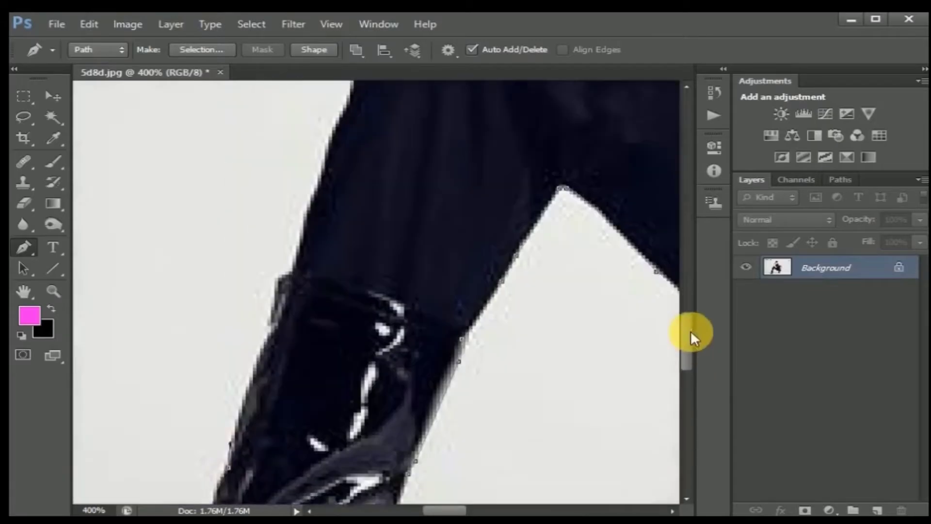
left_click(258, 358)
left_click(271, 311)
left_click(293, 280)
left_click_drag(315, 186, 334, 165)
left_click(330, 150)
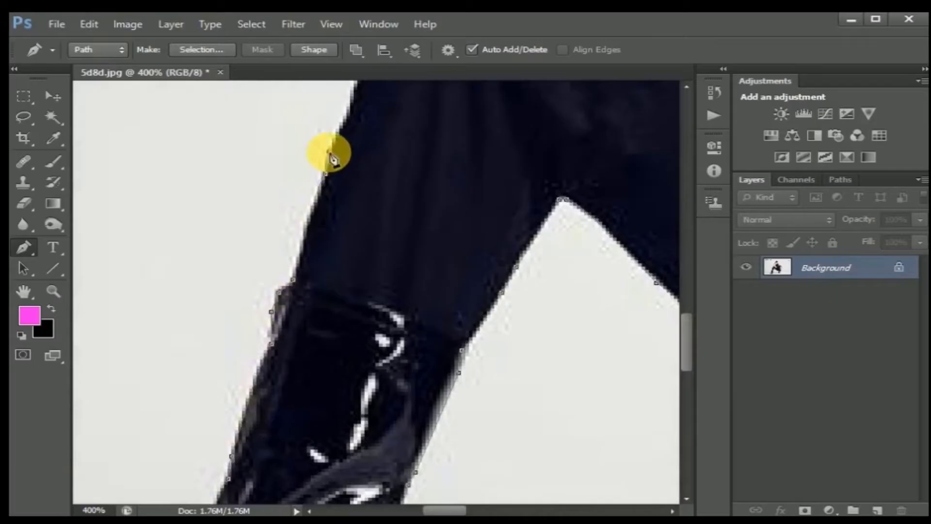
Extend the outline up past the hip, undo a misplaced point, and reach the elbow
left_click_drag(690, 332, 689, 304)
left_click(350, 301)
left_click(365, 250)
left_click(364, 227)
left_click(426, 141)
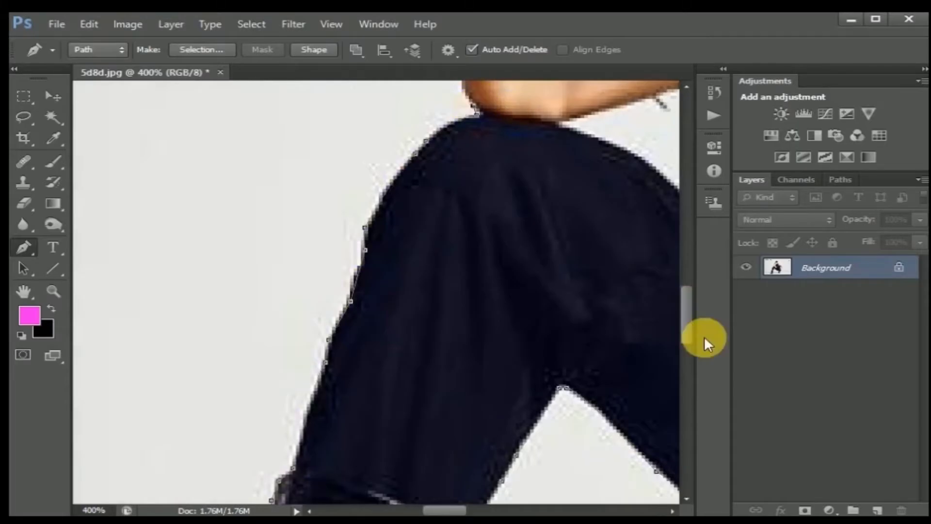
left_click_drag(687, 323, 685, 291)
key("ctrl+z")
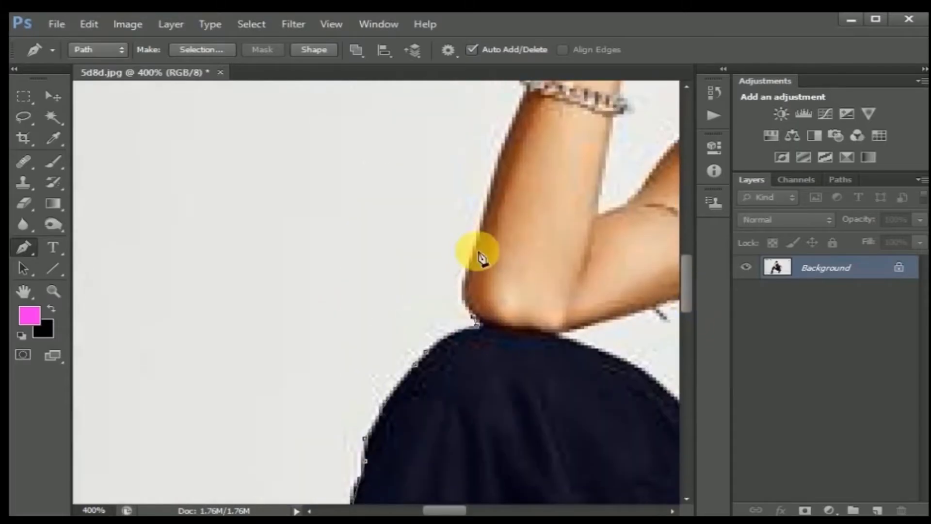
left_click(480, 223)
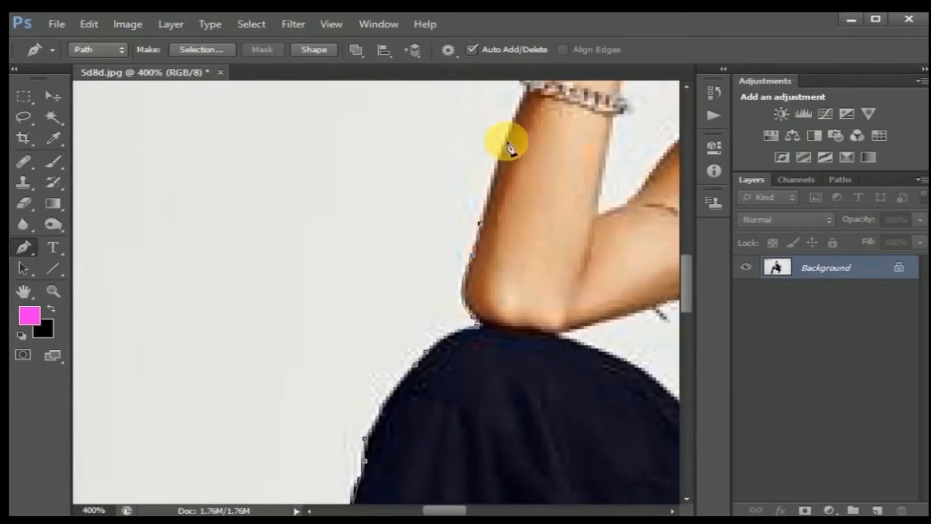
scroll(696, 240, "up", 5)
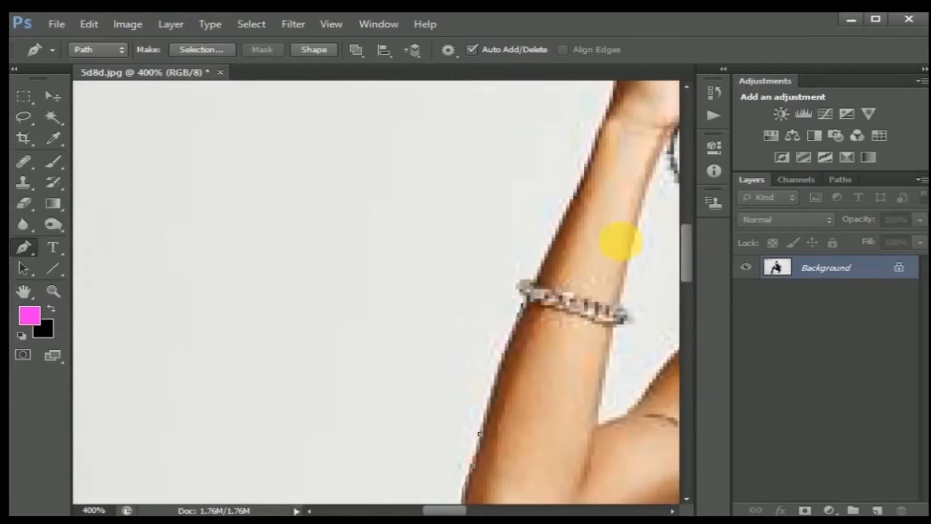
mouse_move(533, 280)
left_mouse_down()
mouse_move(571, 290)
mouse_move(553, 253)
left_mouse_up()
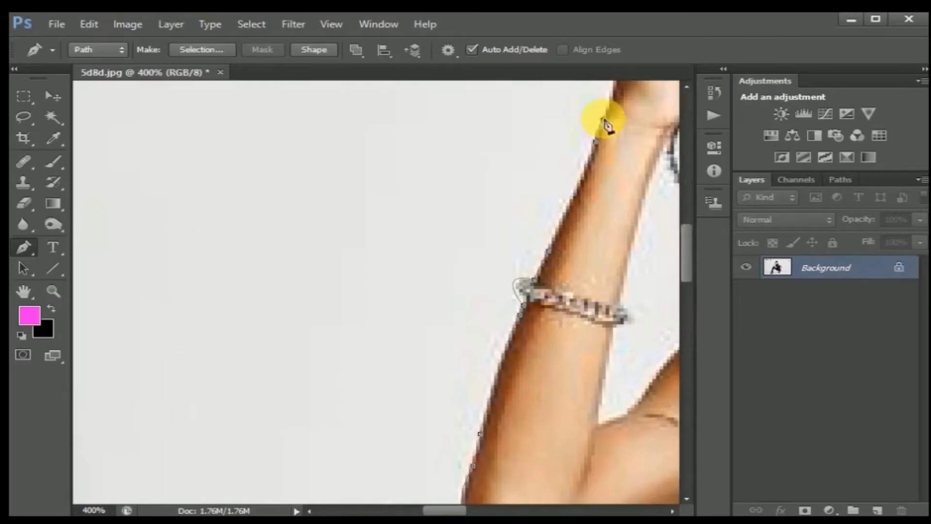
Outline the hand's edge up to where the fingers meet the hair
scroll(685, 218, "up", 3)
scroll(446, 502, "right", 4)
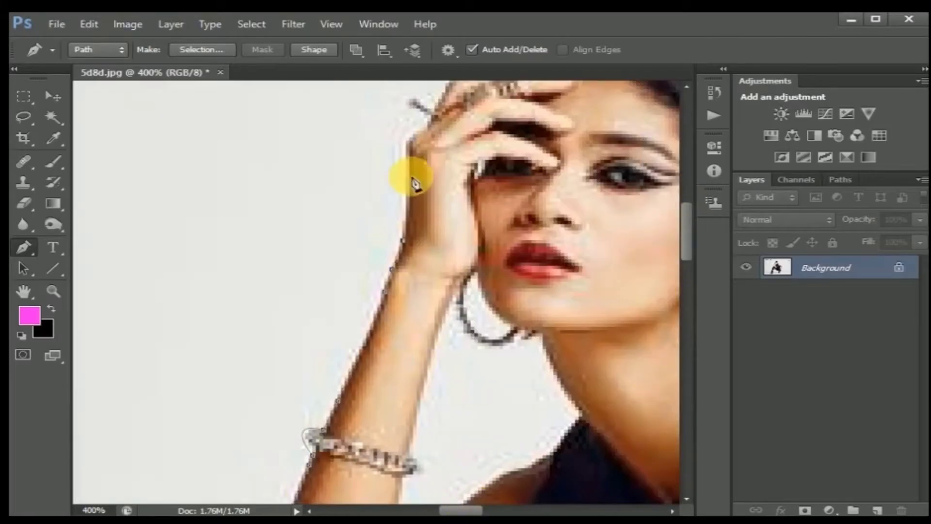
left_click(406, 141)
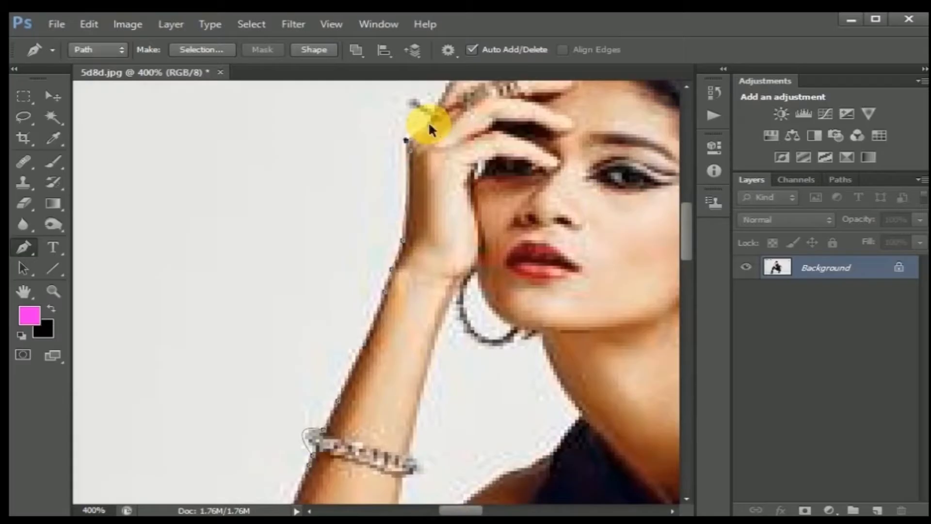
scroll(649, 302, "up", 1)
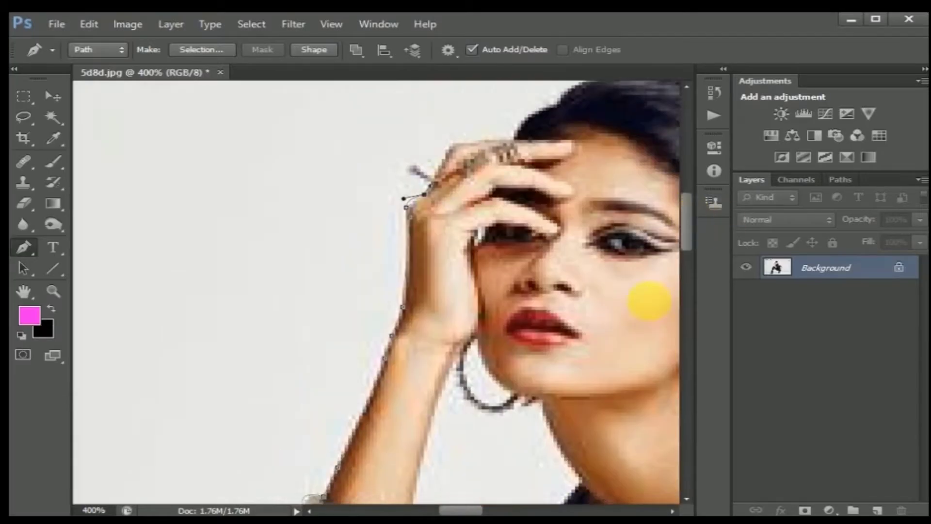
scroll(474, 506, "up", 1)
scroll(474, 506, "right", 3)
left_click_drag(375, 139, 383, 129)
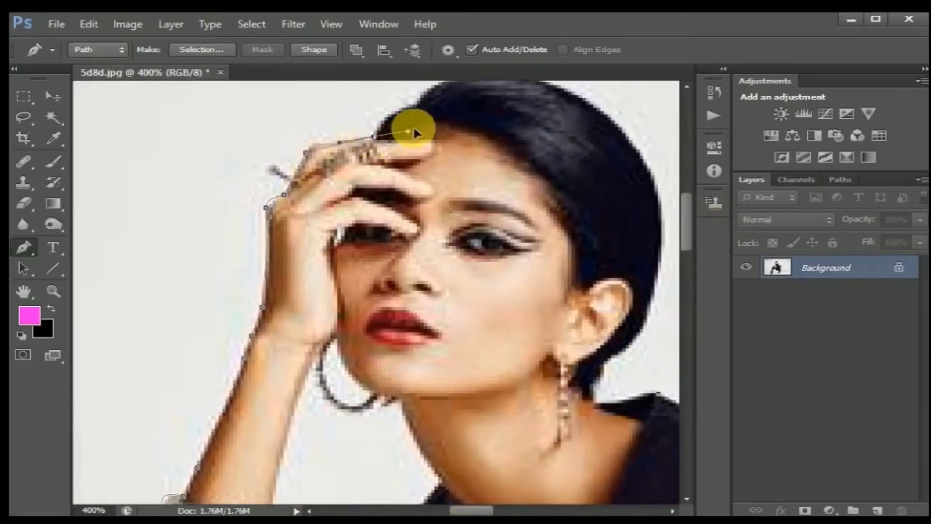
left_click(383, 111)
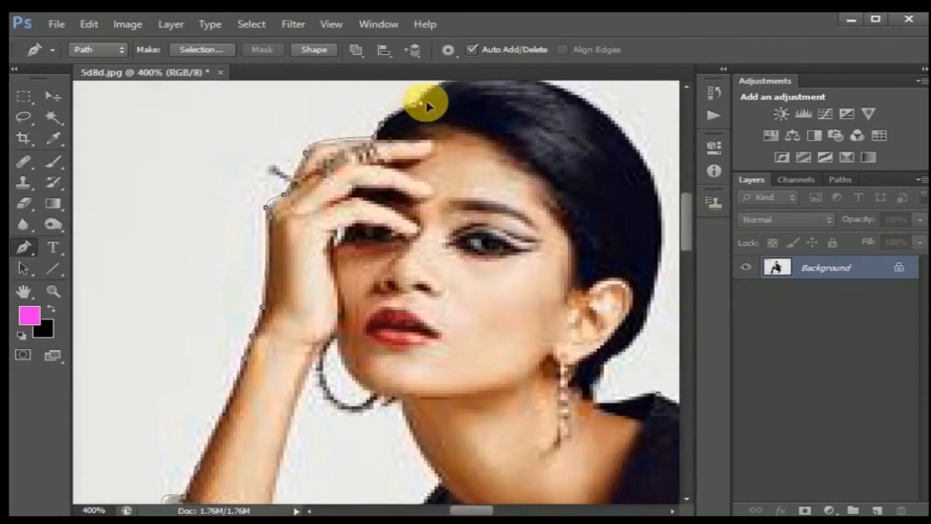
scroll(687, 207, "up", 1)
Curve the path around the hair edge, load it as a selection, and fit to screen
mouse_move(589, 144)
left_mouse_down()
mouse_move(680, 202)
mouse_move(613, 172)
left_mouse_up()
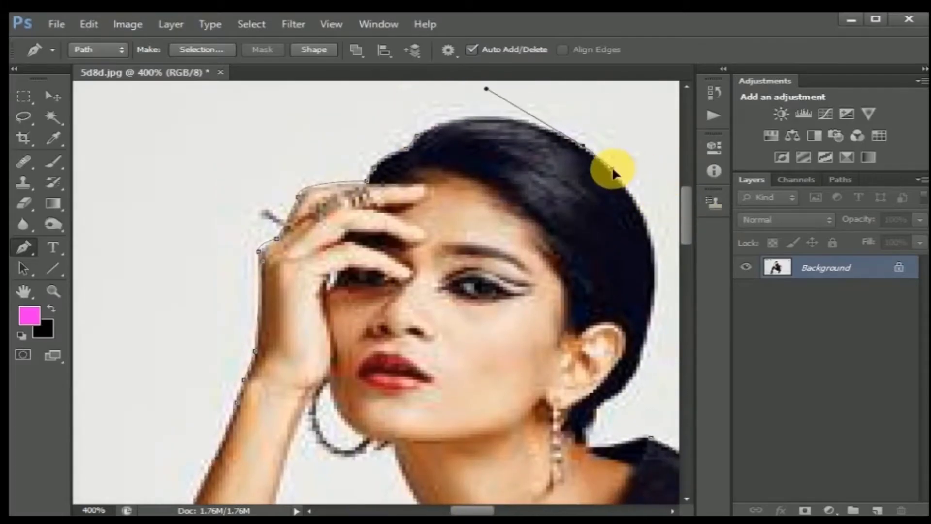
left_click_drag(654, 287, 648, 357)
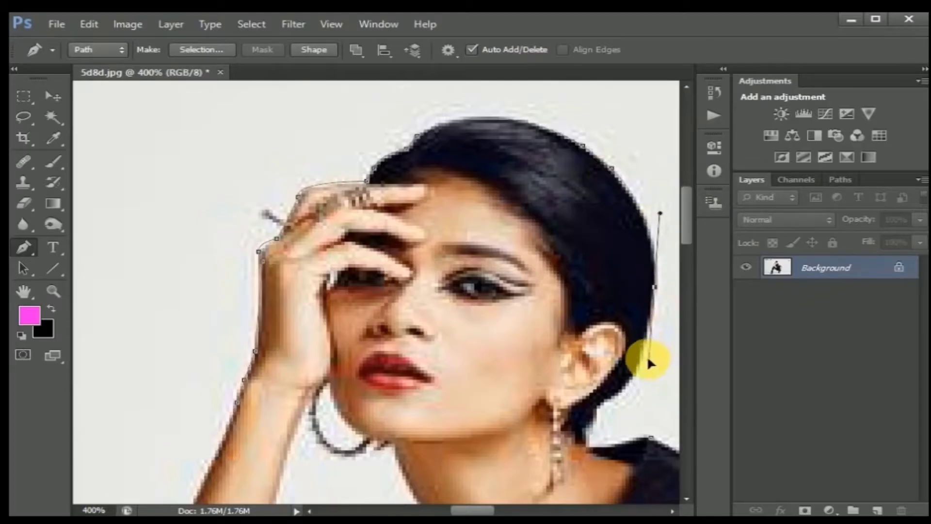
left_click(652, 319)
scroll(685, 186, "down", 3)
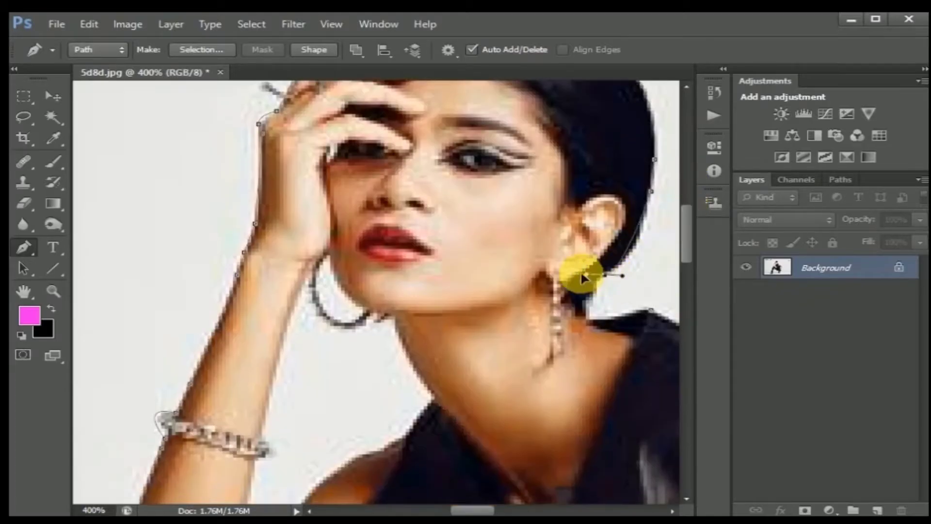
mouse_move(583, 278)
left_mouse_down()
mouse_move(593, 290)
mouse_move(589, 309)
mouse_move(640, 310)
left_mouse_up()
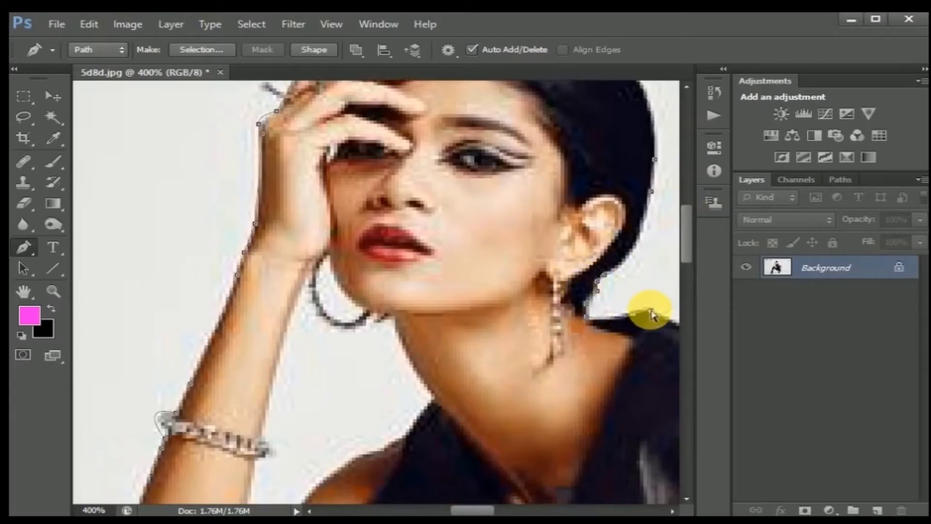
key("ctrl+0")
key("ctrl+Return")
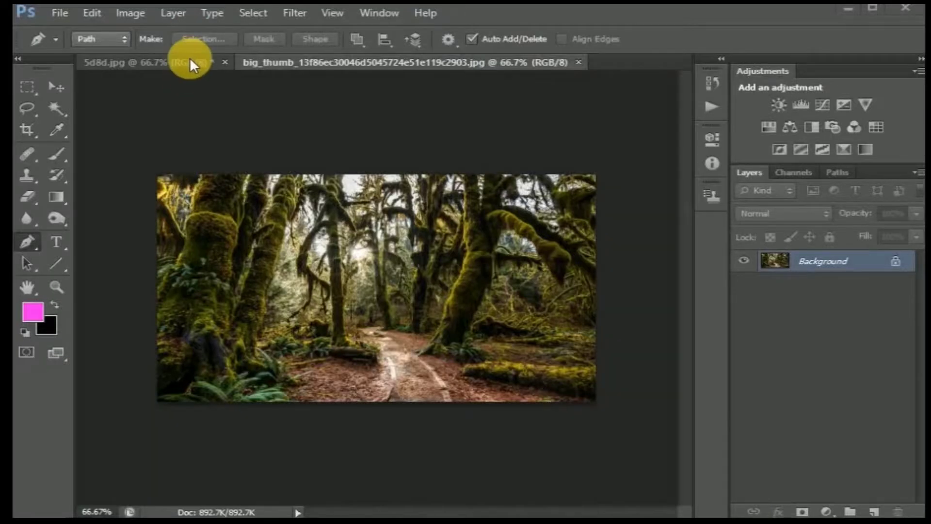
Drag the selected model from 5d8d.jpg onto the mossy forest image as Layer 1
left_click(190, 60)
key("v")
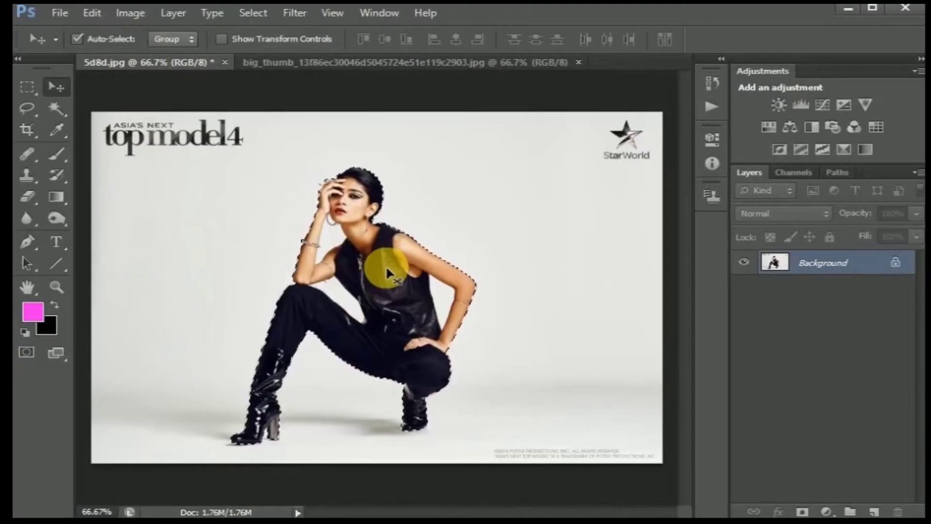
left_click_drag(381, 246, 370, 137)
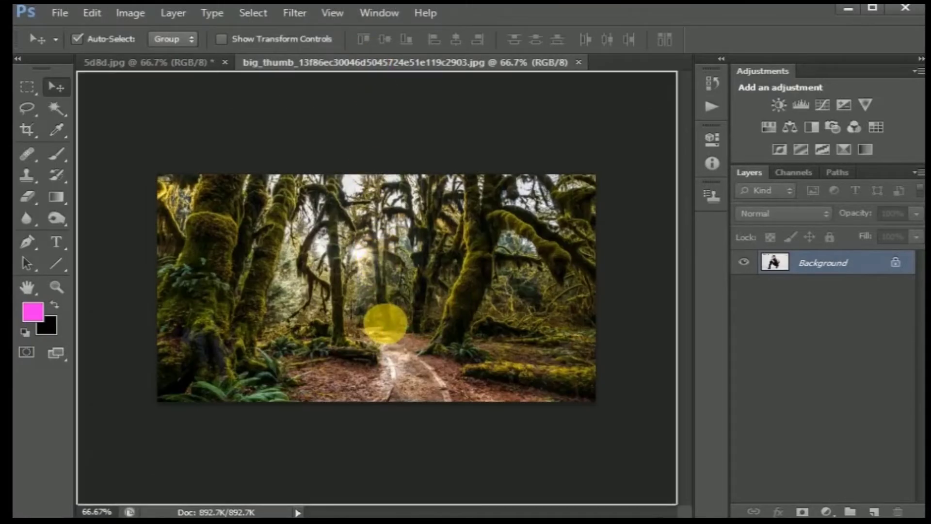
mouse_move(370, 138)
left_mouse_down()
mouse_move(385, 317)
mouse_move(397, 269)
left_mouse_up()
Scale the model down to about 77% width, nudge it right, apply, and view at 200%
key("ctrl+t")
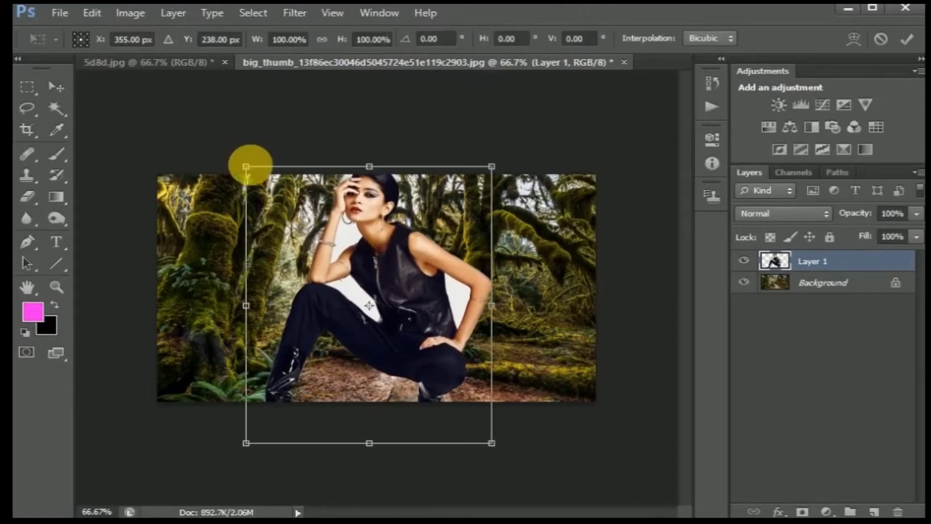
left_click_drag(246, 166, 260, 186)
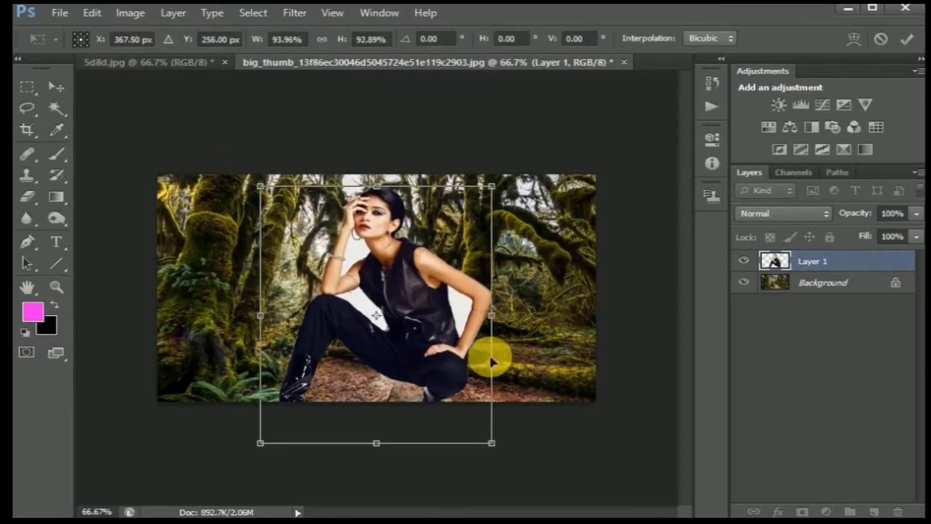
left_click_drag(491, 443, 480, 410)
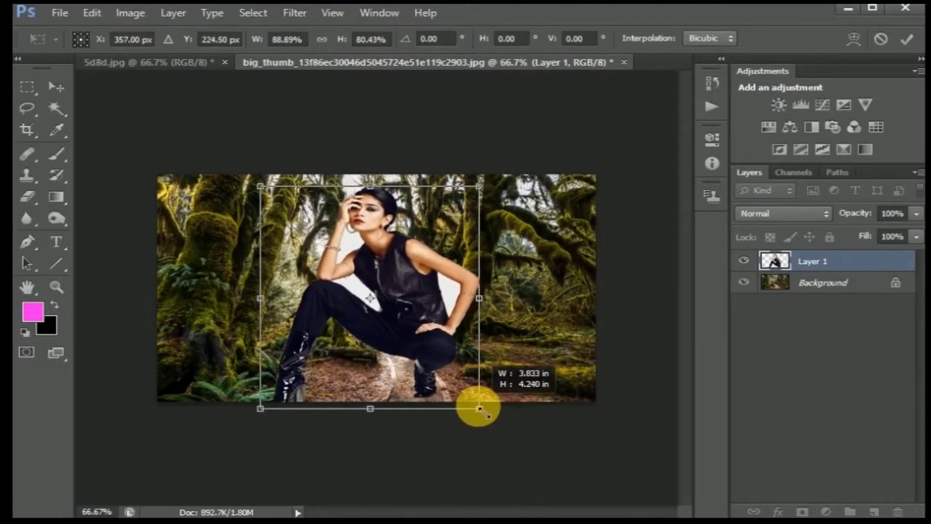
left_click_drag(261, 409, 278, 405)
left_click_drag(480, 186, 474, 197)
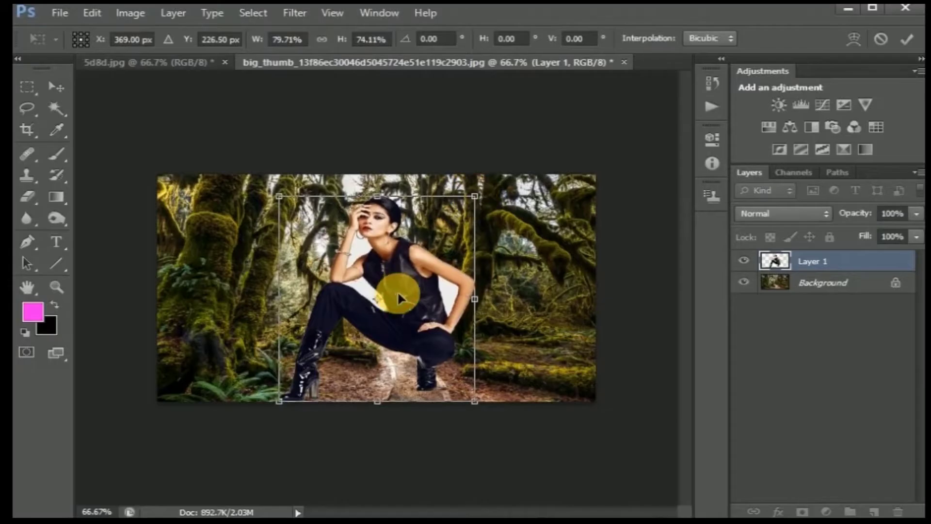
left_click_drag(397, 290, 401, 290)
left_click_drag(479, 195, 480, 206)
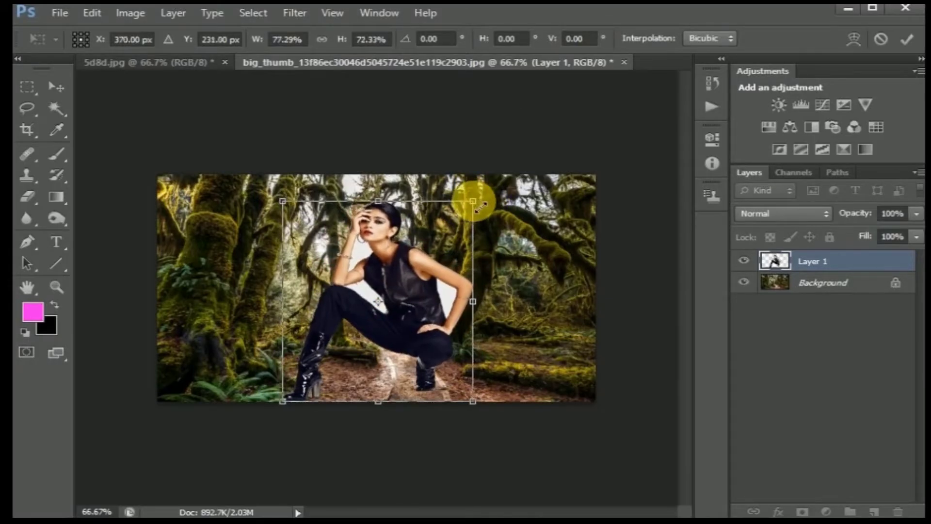
left_click(906, 38)
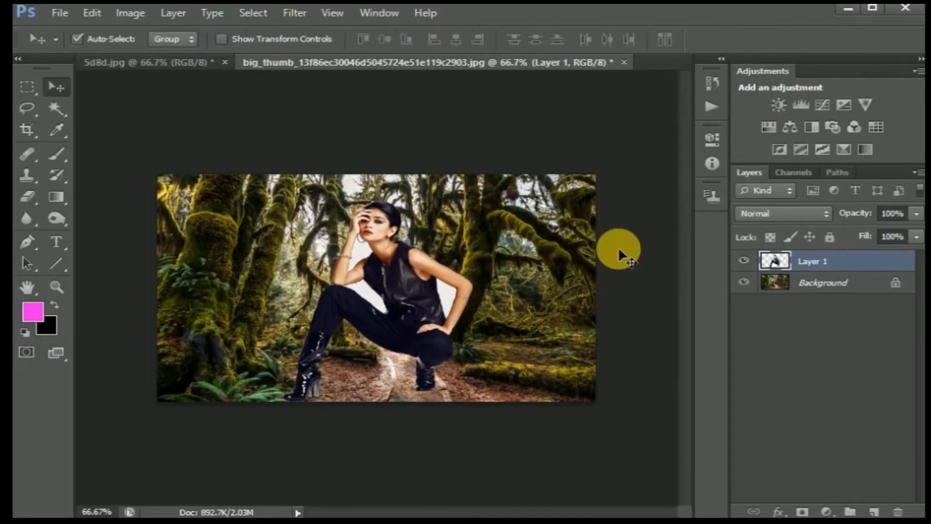
key("ctrl+plus")
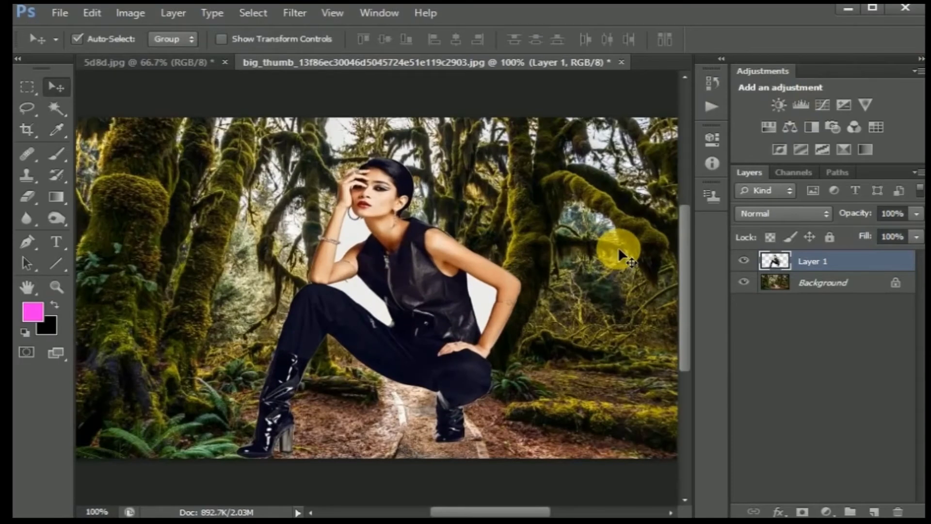
key("ctrl+plus")
Select and erase the white gaps between the arm and neck and beside the jeans
left_click(56, 109)
left_click(333, 180)
left_click_drag(363, 105, 337, 141)
left_click(56, 108)
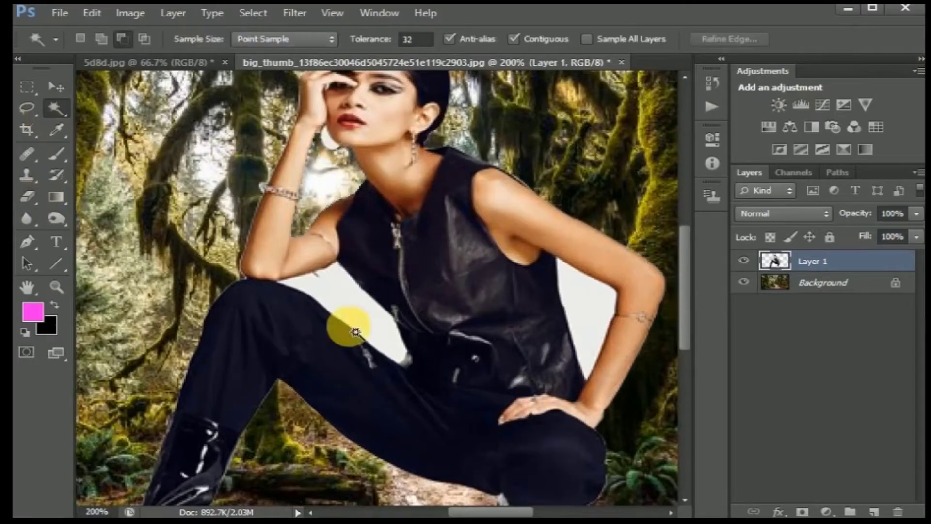
left_click(364, 312)
left_click(26, 196)
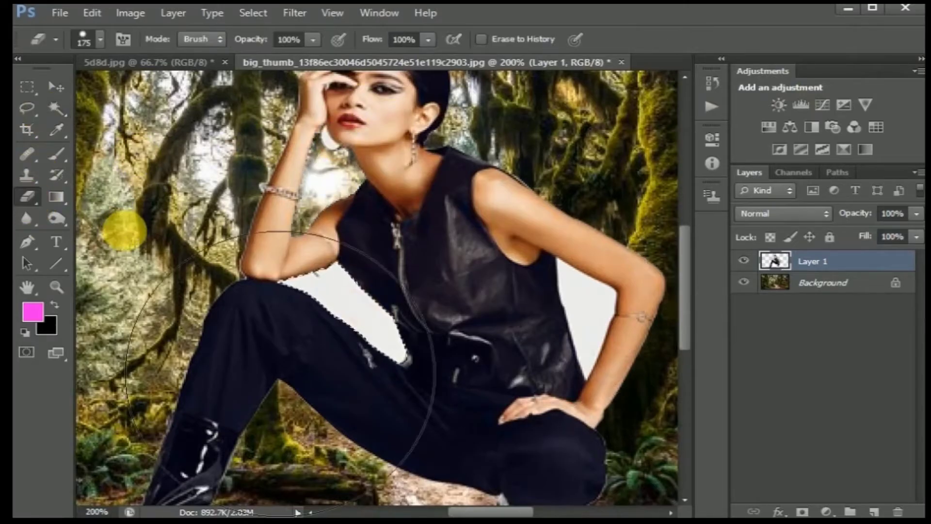
left_click_drag(311, 286, 315, 290)
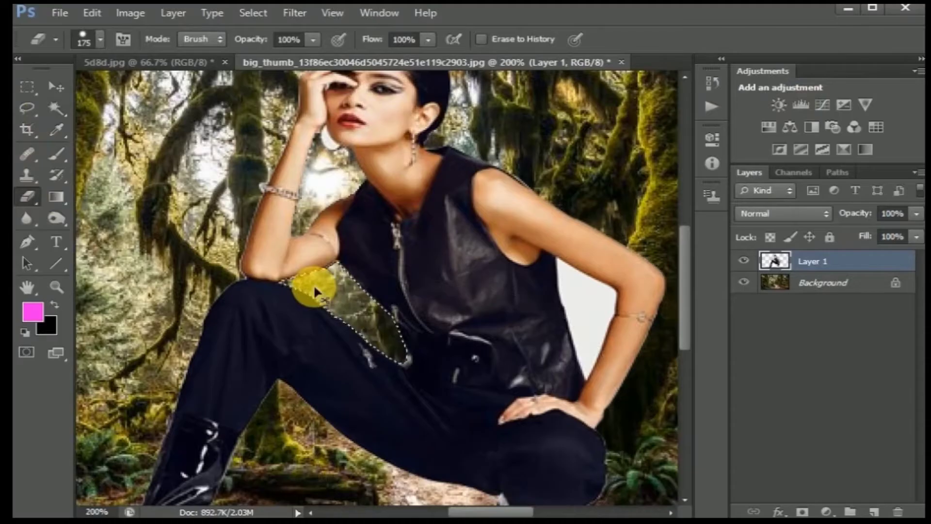
Select and erase the white area right of the torso, then return the view to 100%
left_click(56, 108)
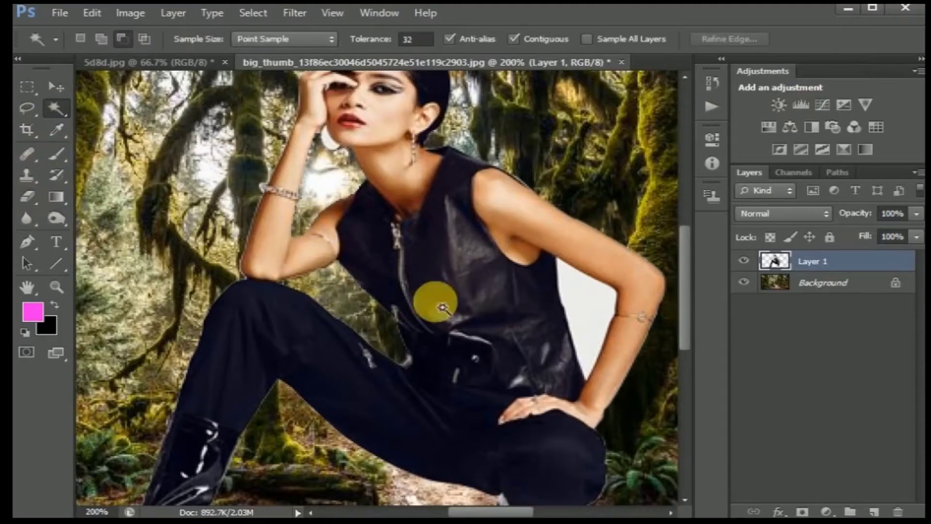
left_click(587, 315)
left_click(27, 198)
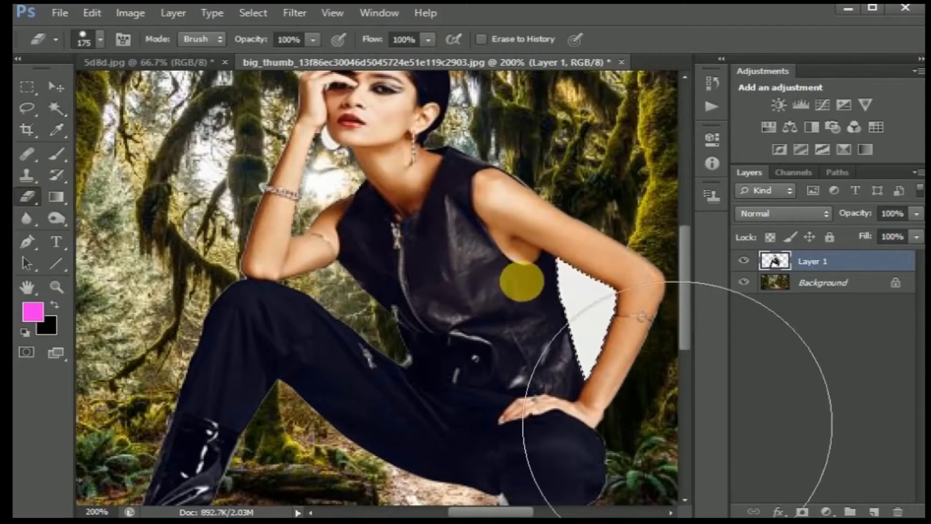
left_click_drag(520, 276, 554, 286)
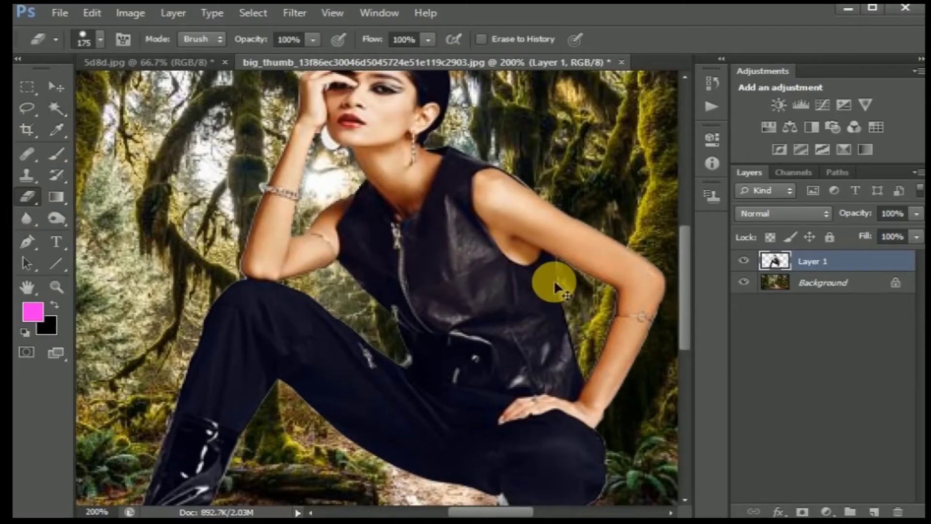
key("ctrl+minus")
key("ctrl+minus")
key("ctrl+plus")
key("ctrl+plus")
key("v")
left_click_drag(685, 251, 686, 306)
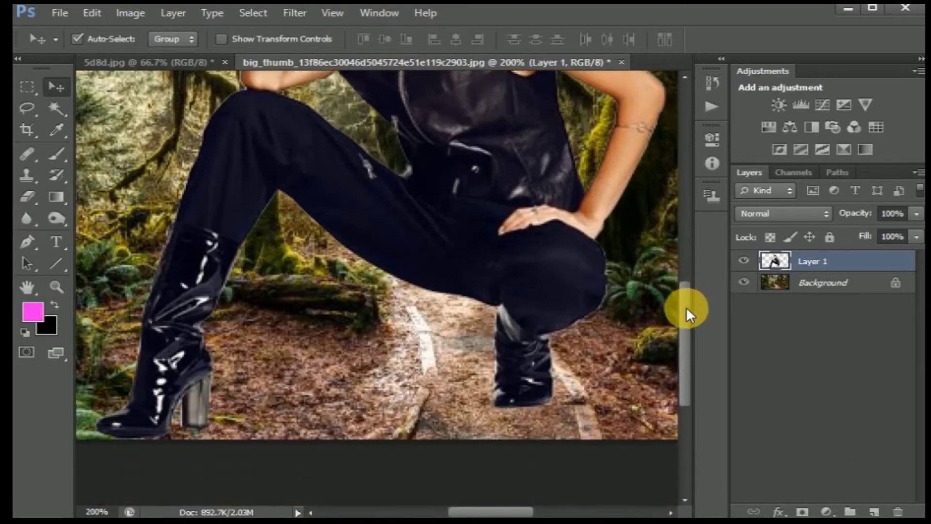
Dodge the forest ground at the left boot heel and along the path on the Background layer
left_click(817, 298)
left_click(54, 219)
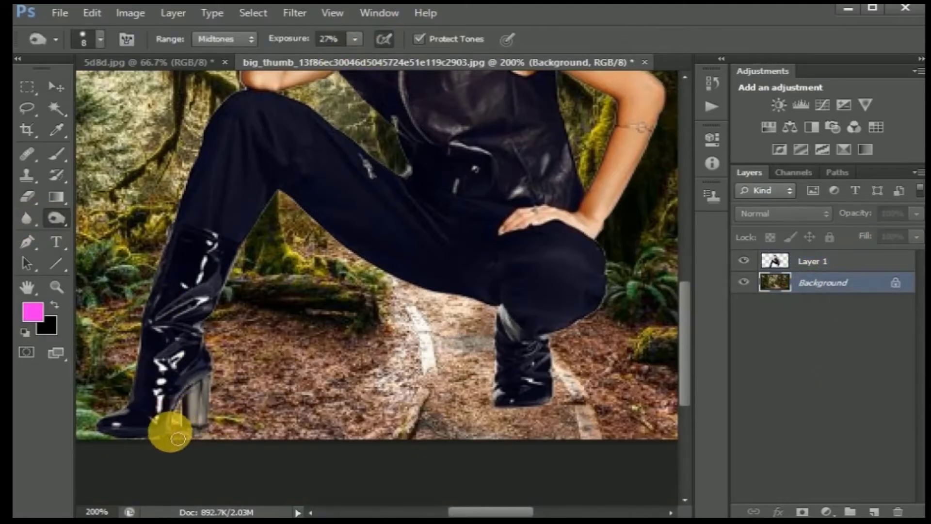
left_click_drag(178, 438, 208, 415)
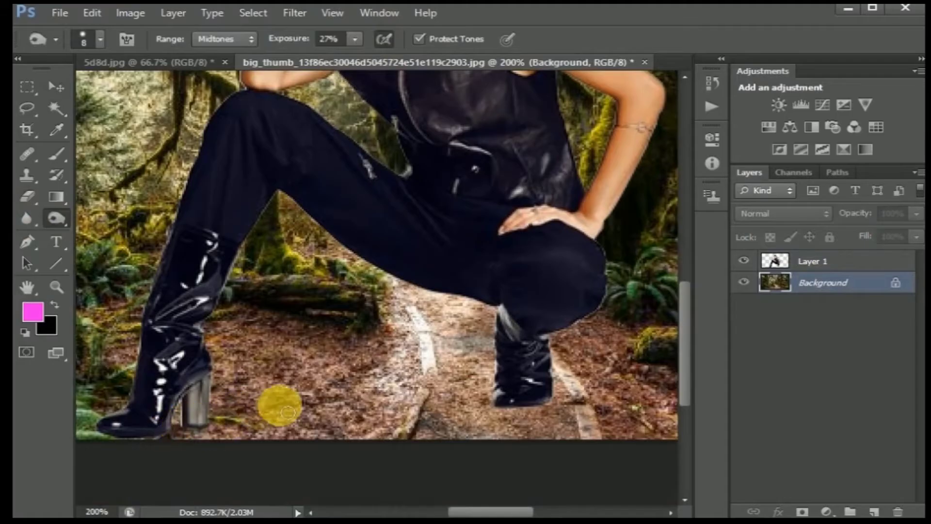
mouse_move(327, 404)
left_mouse_down()
mouse_move(461, 376)
mouse_move(476, 384)
mouse_move(426, 354)
mouse_move(446, 371)
mouse_move(461, 349)
mouse_move(486, 372)
mouse_move(493, 395)
mouse_move(465, 362)
mouse_move(139, 436)
mouse_move(187, 430)
mouse_move(197, 409)
mouse_move(206, 422)
left_mouse_up()
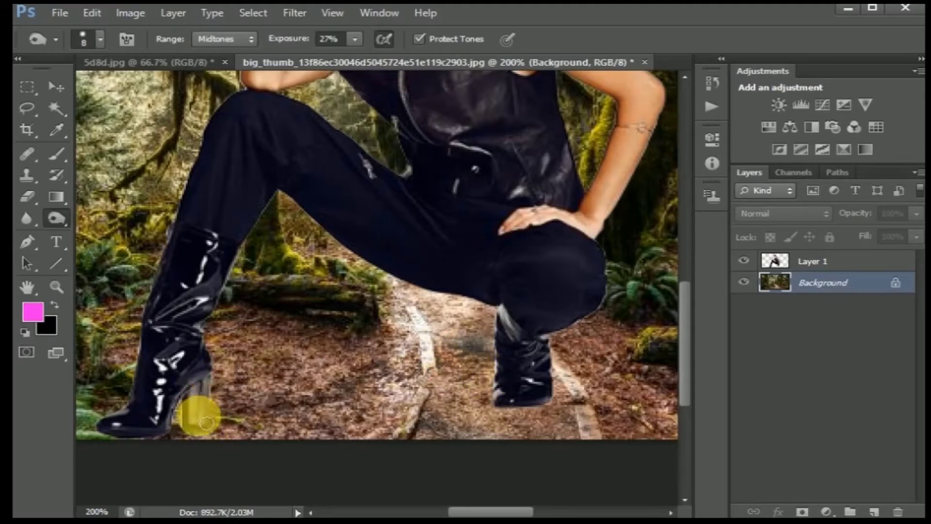
Zoom to 200% and dodge the model's left boot heel on Layer 1
key("ctrl+minus")
key("ctrl+minus")
key("ctrl+equal")
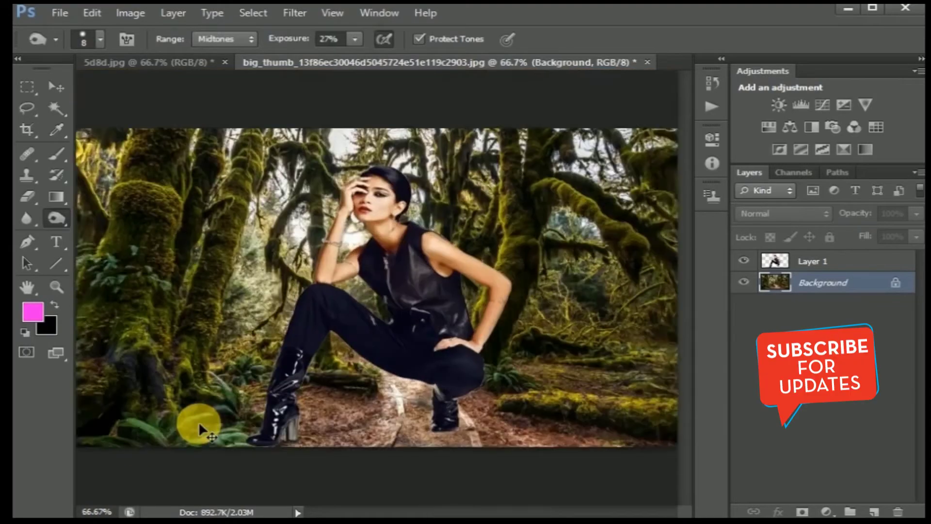
key("ctrl+equal")
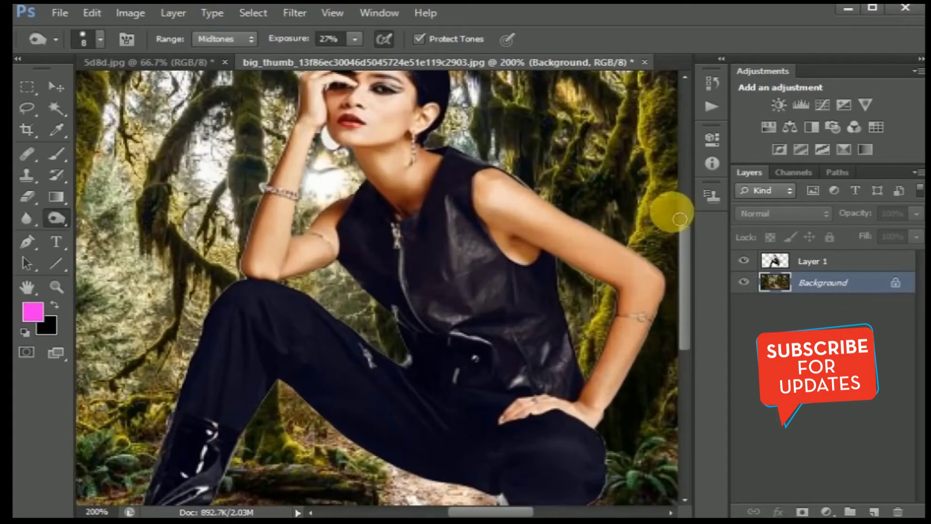
left_click_drag(685, 266, 687, 337)
mouse_move(422, 357)
left_mouse_down()
mouse_move(456, 333)
mouse_move(421, 340)
mouse_move(490, 333)
mouse_move(500, 354)
left_mouse_up()
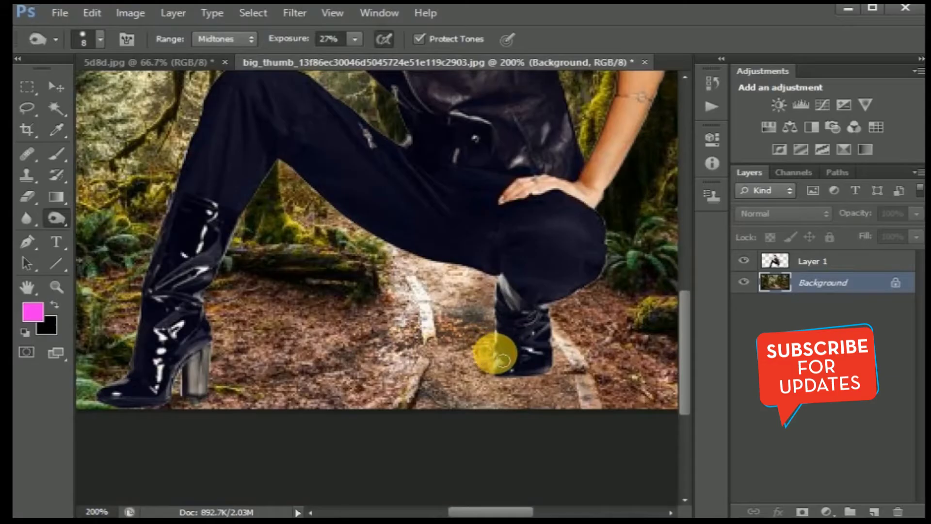
left_click(826, 271)
mouse_move(183, 376)
left_mouse_down()
mouse_move(192, 398)
mouse_move(213, 357)
mouse_move(155, 315)
mouse_move(137, 328)
mouse_move(121, 374)
mouse_move(148, 274)
mouse_move(186, 200)
left_mouse_up()
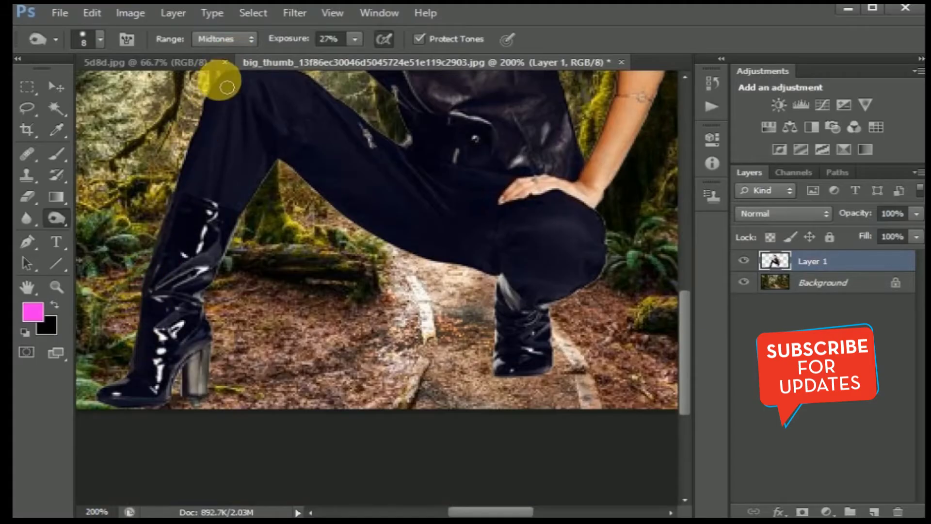
Burn the jeans along the left leg, the left boot, and a spot near the knee
left_click_drag(686, 319, 686, 312)
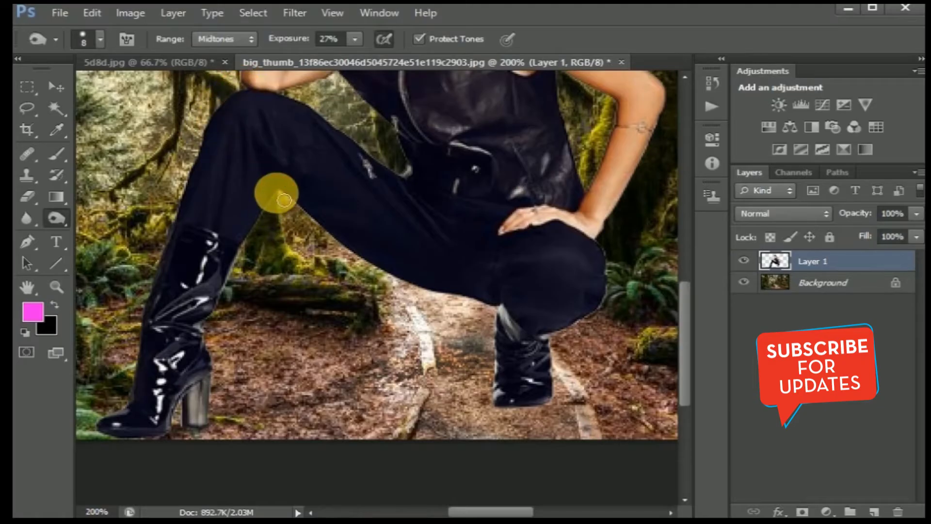
left_click_drag(273, 213, 258, 216)
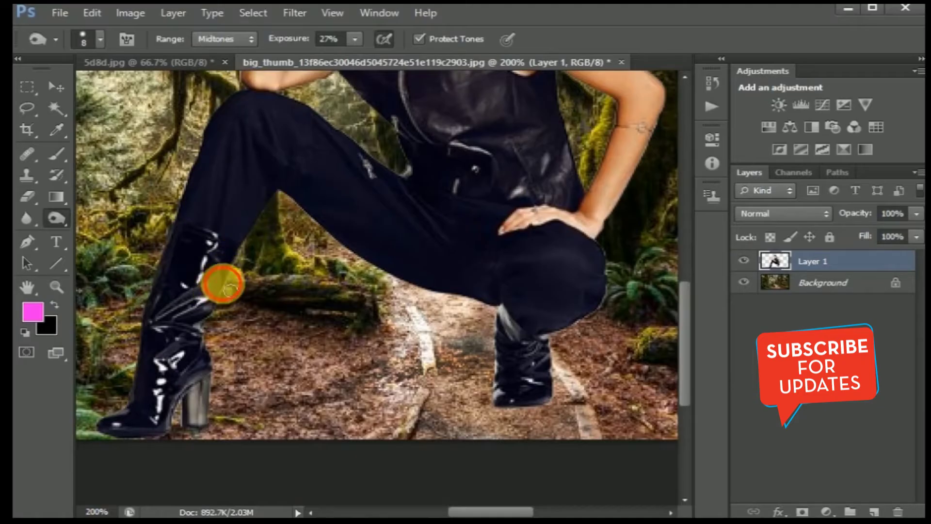
left_click_drag(218, 283, 209, 308)
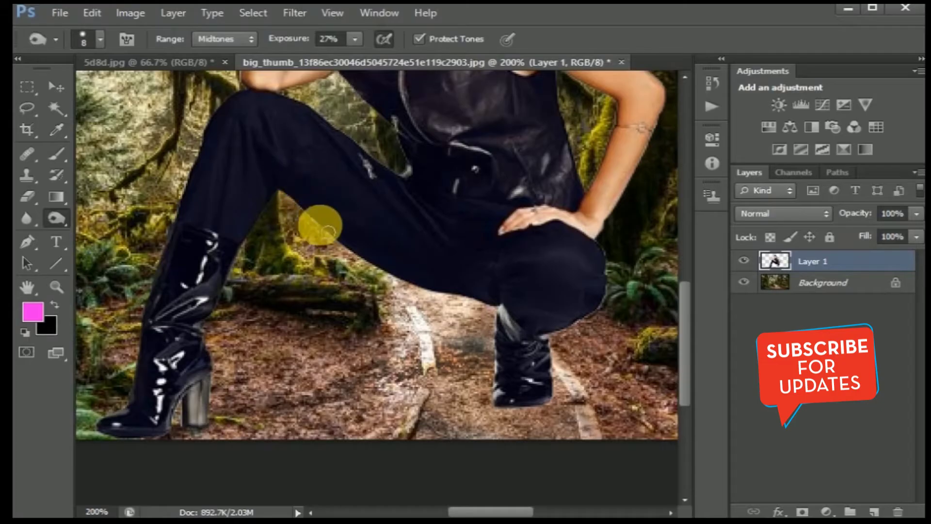
left_click(437, 293)
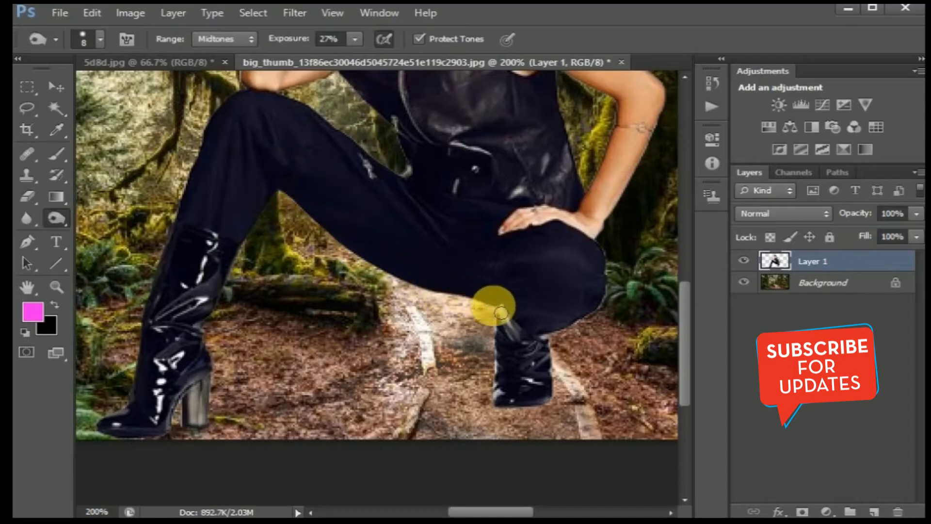
Zoom in on the knee and darken the trouser edge where it meets the path
key("ctrl+plus")
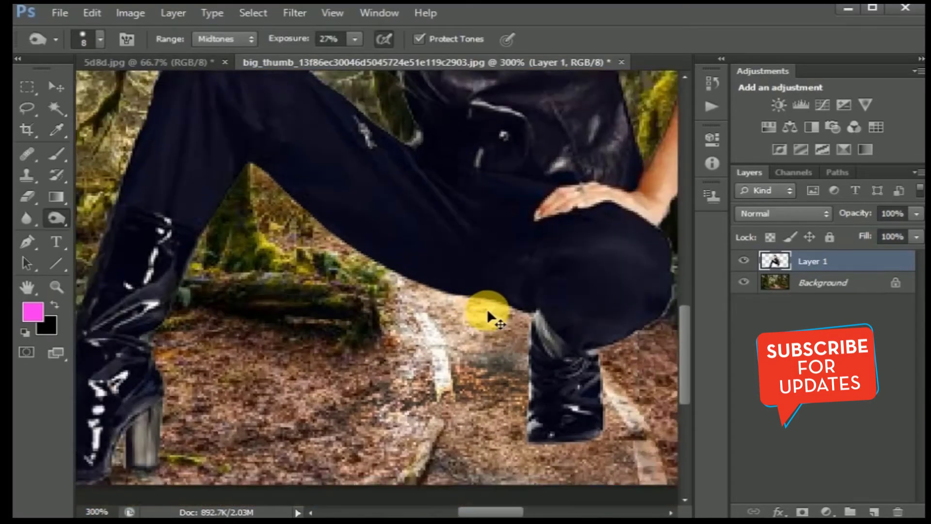
key("ctrl+minus")
left_click_drag(504, 510, 535, 509)
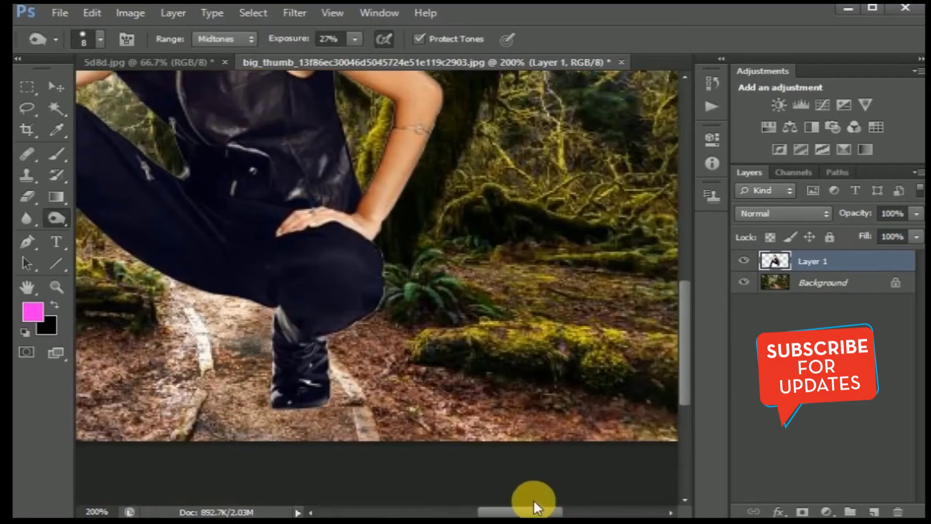
key("ctrl+plus")
key("ctrl+plus")
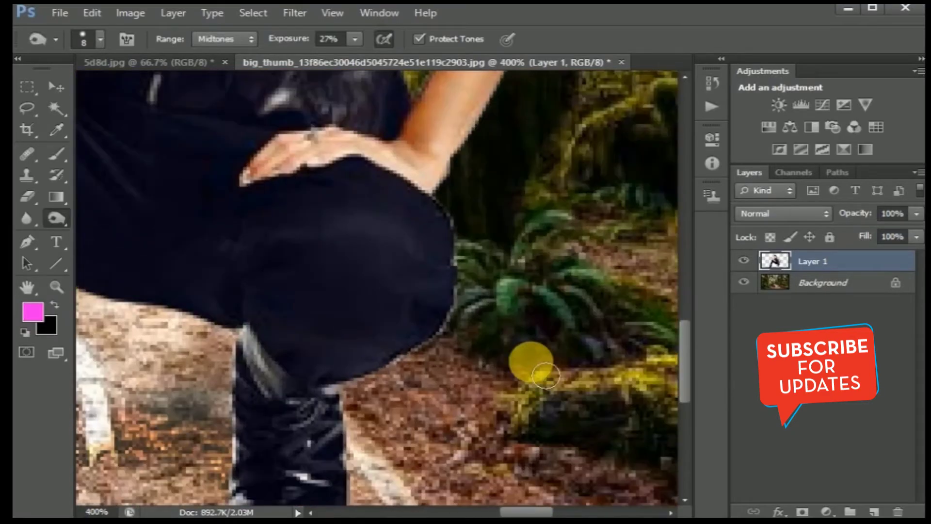
mouse_move(419, 366)
left_mouse_down()
mouse_move(464, 267)
mouse_move(463, 324)
mouse_move(469, 314)
mouse_move(460, 231)
mouse_move(469, 353)
mouse_move(452, 336)
mouse_move(467, 311)
mouse_move(425, 370)
mouse_move(395, 384)
mouse_move(358, 374)
left_mouse_up()
Zoom in on the model's torso and face, ready to select by colour
key("ctrl+minus")
key("ctrl+minus")
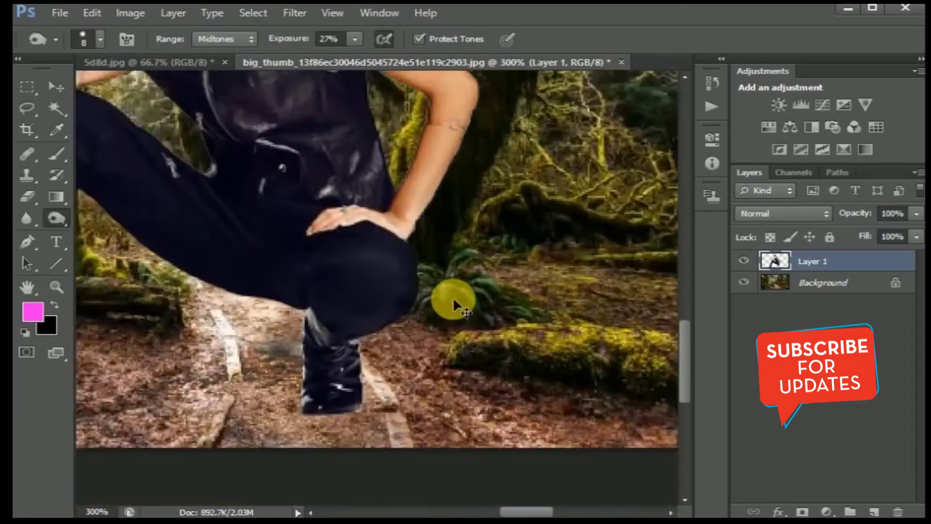
key("ctrl+minus")
key("ctrl+plus")
key("ctrl+plus")
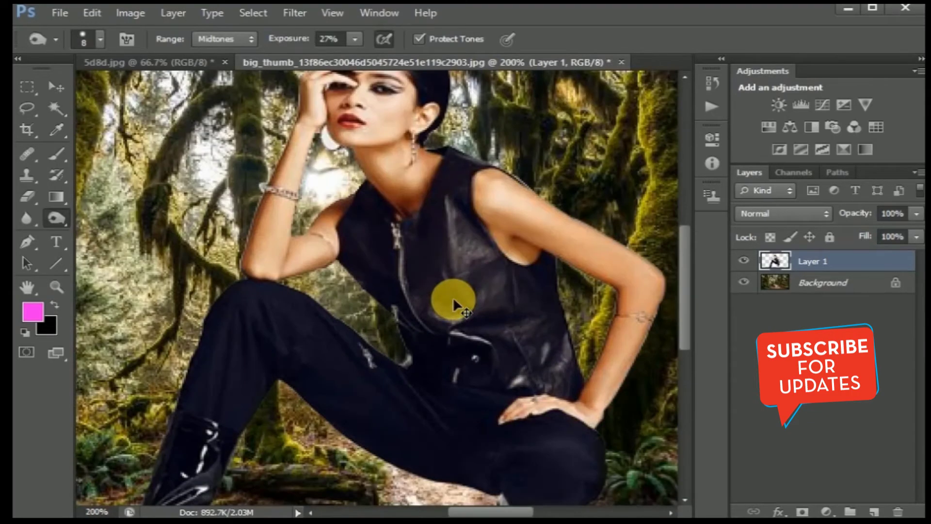
left_click_drag(682, 266, 686, 202)
key("ctrl+plus")
key("ctrl+plus")
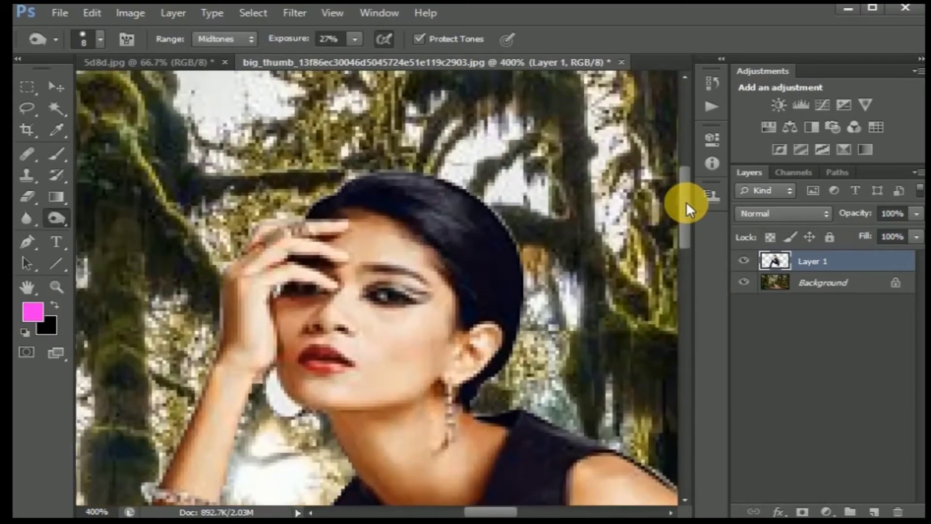
left_click(56, 108)
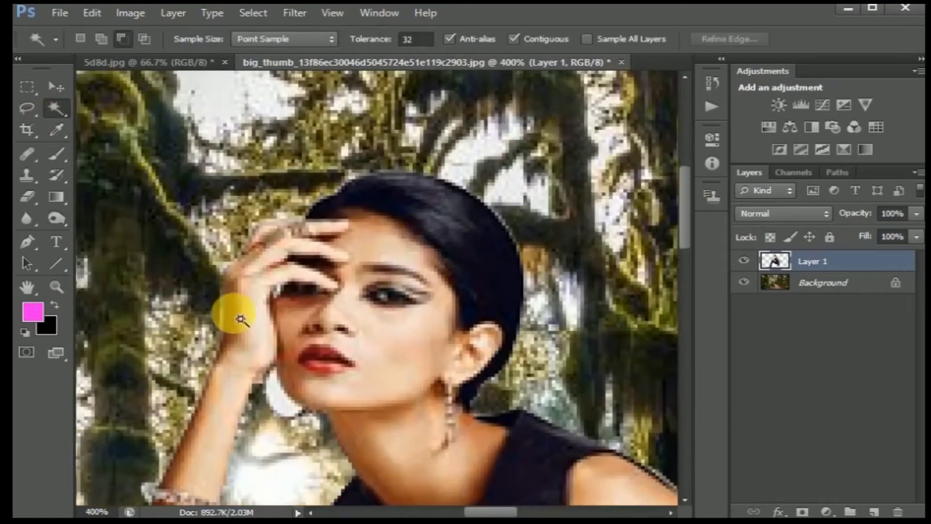
Select the white gap by the chin and clear it with a Clear-mode brush at 26% opacity
left_click(282, 401)
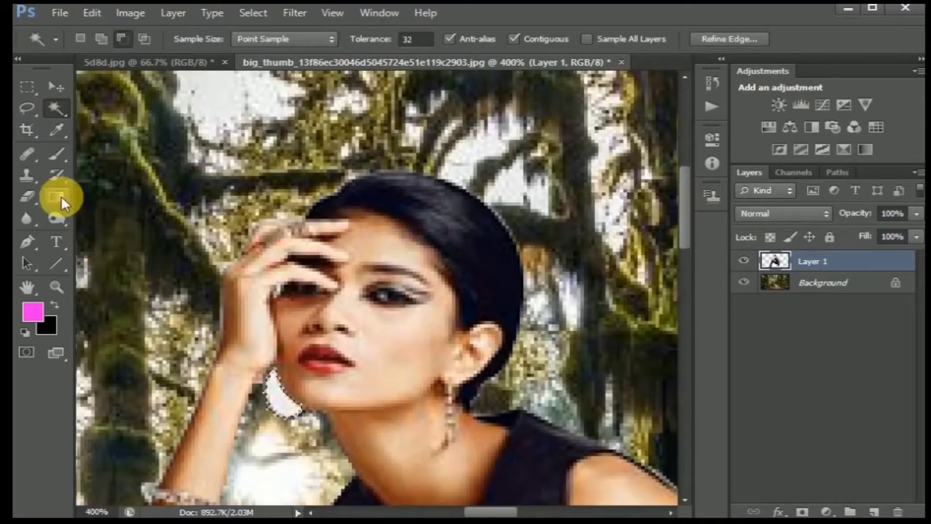
left_click(56, 154)
left_click(274, 379)
mouse_move(282, 390)
left_mouse_down()
mouse_move(288, 410)
mouse_move(270, 388)
mouse_move(295, 416)
mouse_move(276, 380)
mouse_move(302, 412)
mouse_move(266, 376)
mouse_move(294, 417)
mouse_move(270, 370)
mouse_move(307, 421)
left_mouse_up()
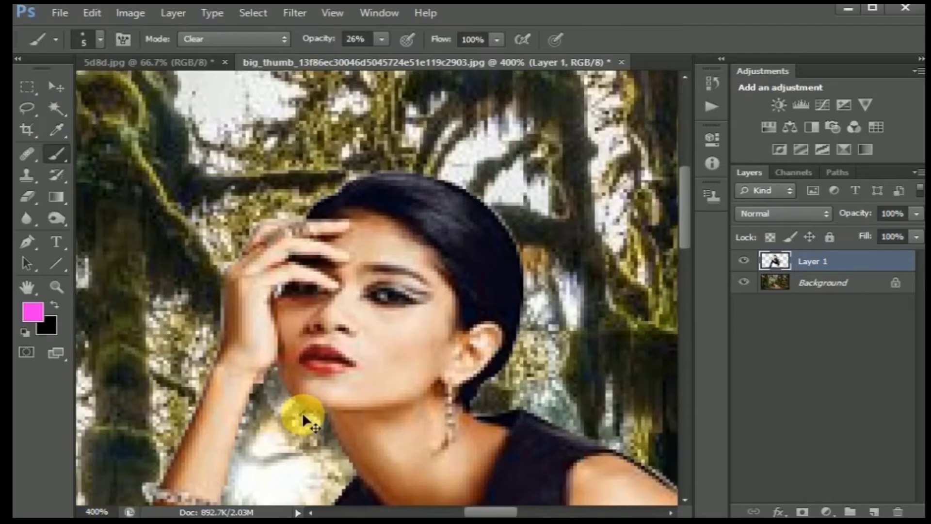
key("ctrl+minus")
key("ctrl+minus")
key("ctrl+minus")
key("ctrl+plus")
key("ctrl+plus")
key("ctrl+plus")
key("ctrl+plus")
Dodge along the hair outline and the top of the hair at Midtones, 27%
left_click(56, 218)
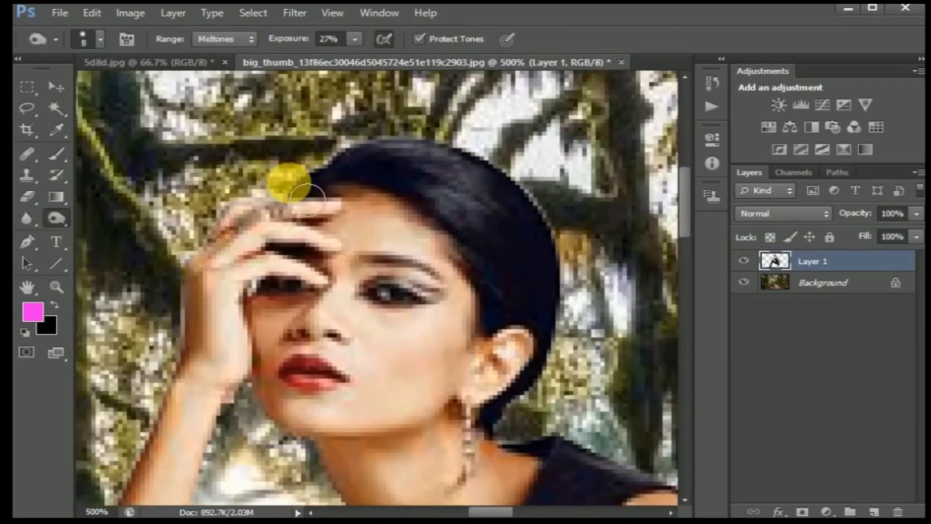
mouse_move(342, 185)
left_mouse_down()
mouse_move(548, 214)
mouse_move(569, 244)
left_mouse_up()
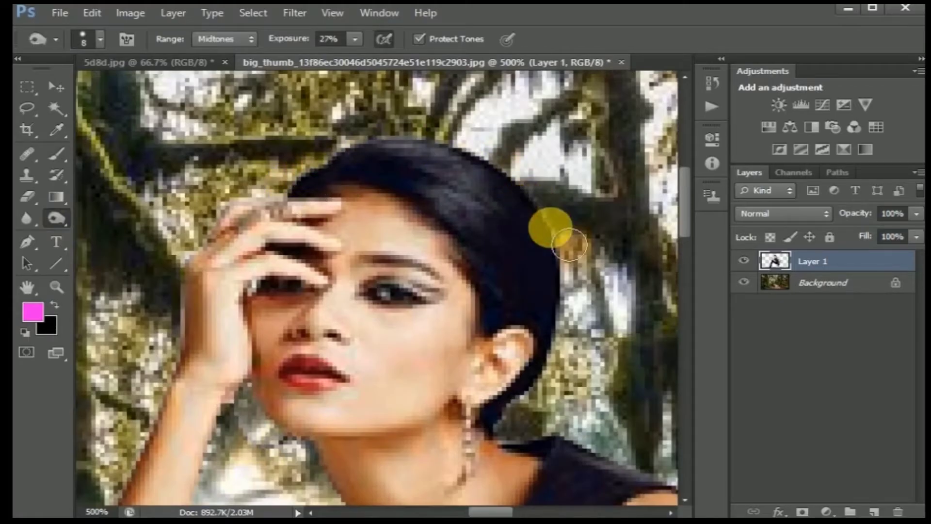
mouse_move(357, 162)
left_mouse_down()
mouse_move(409, 155)
mouse_move(497, 167)
mouse_move(544, 187)
left_mouse_up()
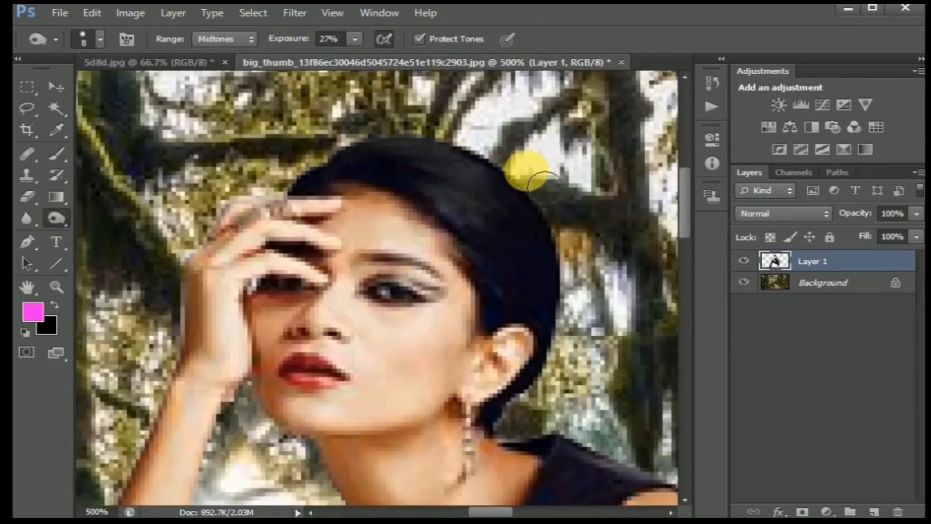
left_click_drag(182, 322, 194, 325)
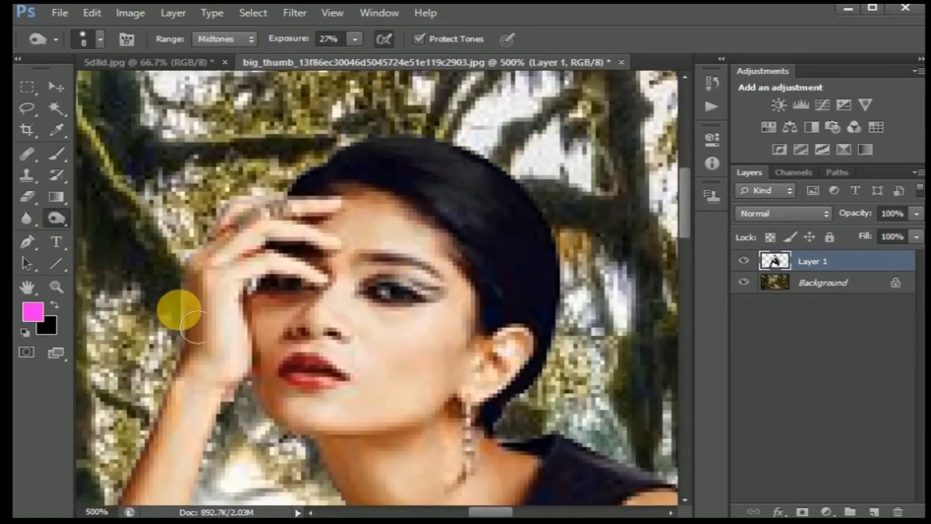
With a size-3 brush, dodge the raised hand's left edge, then view at 100%
key("bracketleft")
key("bracketleft")
key("bracketleft")
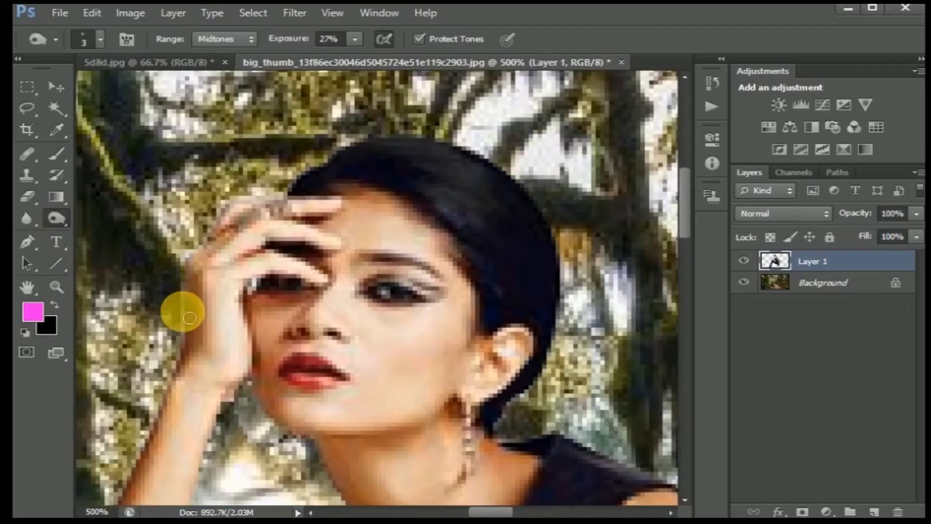
left_click(186, 328)
mouse_move(186, 328)
left_mouse_down()
mouse_move(182, 253)
mouse_move(169, 407)
left_mouse_up()
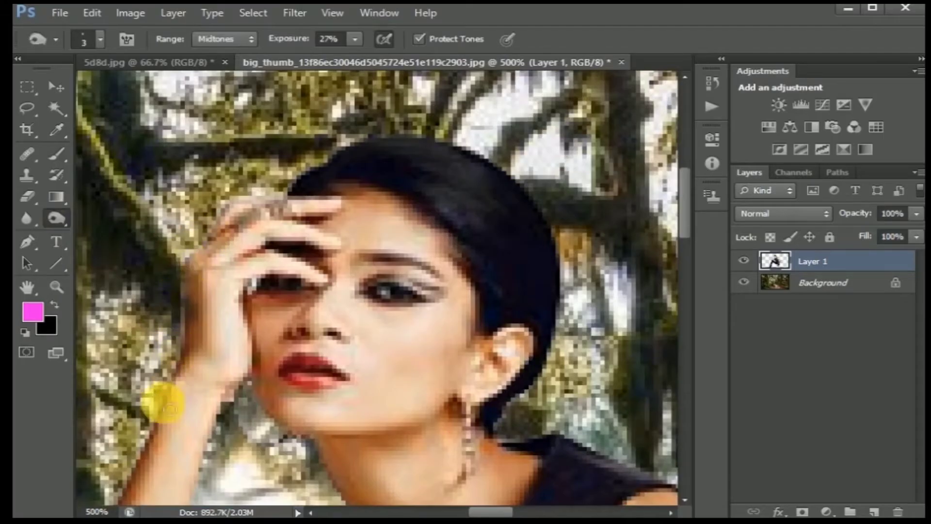
key("ctrl+0")
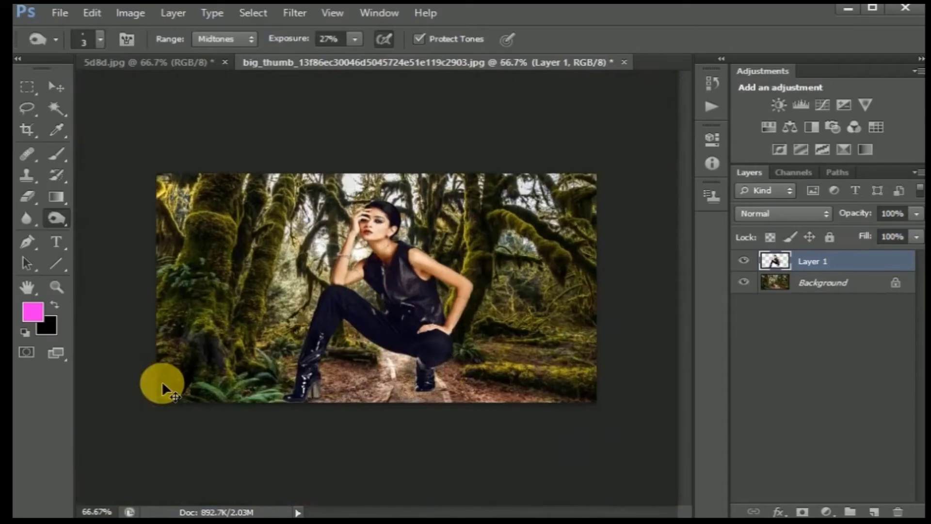
key("ctrl+1")
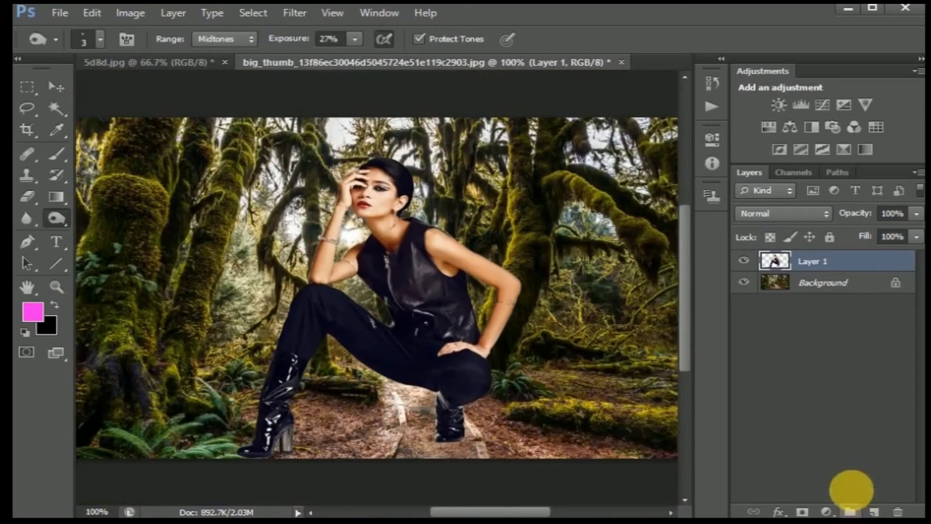
Add a new Layer 2 above the Background and start a gradient from the Neutral Density preset
left_click(827, 291)
left_click(874, 511)
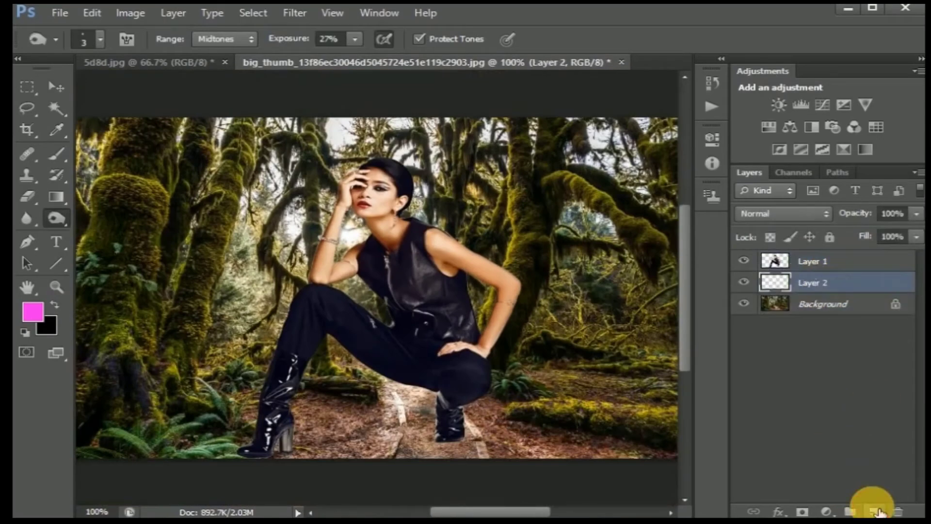
left_click(65, 190)
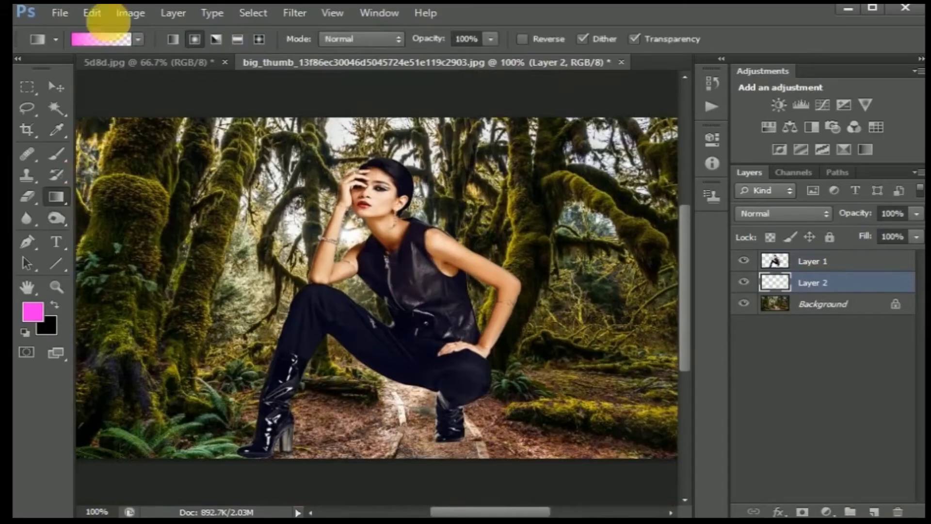
left_click(115, 38)
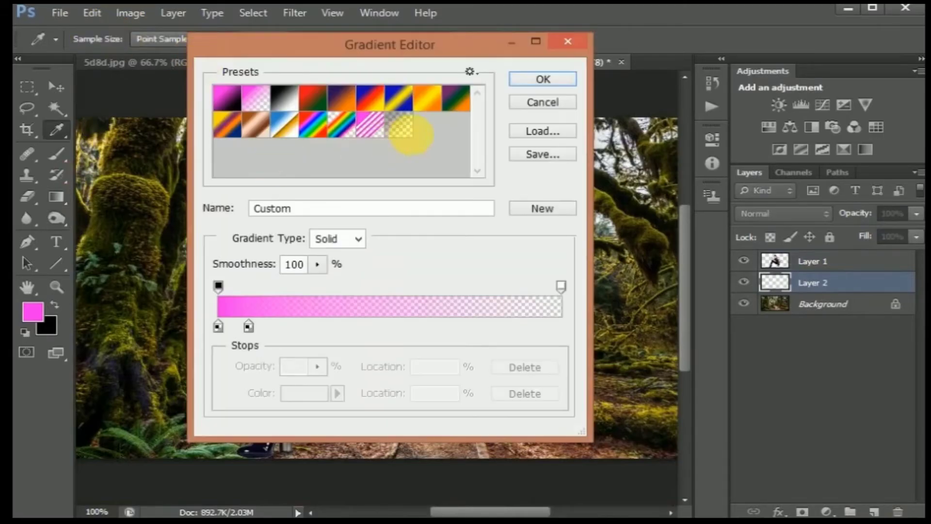
left_click(405, 137)
Rework the transparency stops, replacing the 64% stop with one near 11%, and drag it over the head
left_click_drag(561, 287, 440, 286)
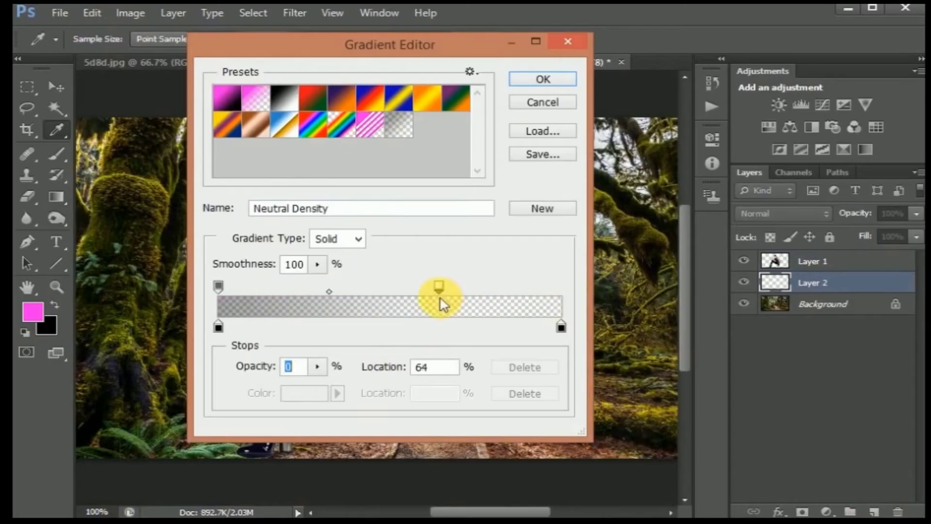
left_click_drag(223, 288, 370, 289)
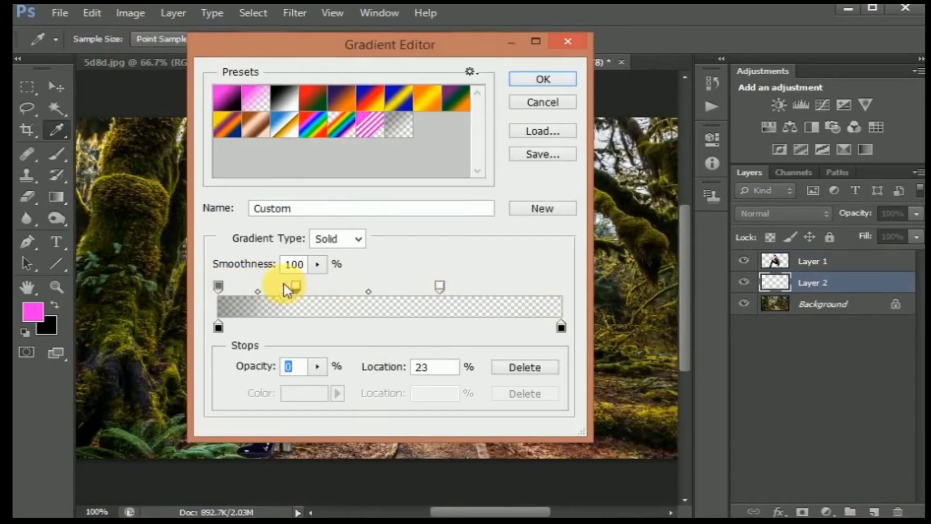
left_click_drag(284, 286, 226, 286)
left_click_drag(439, 287, 284, 310)
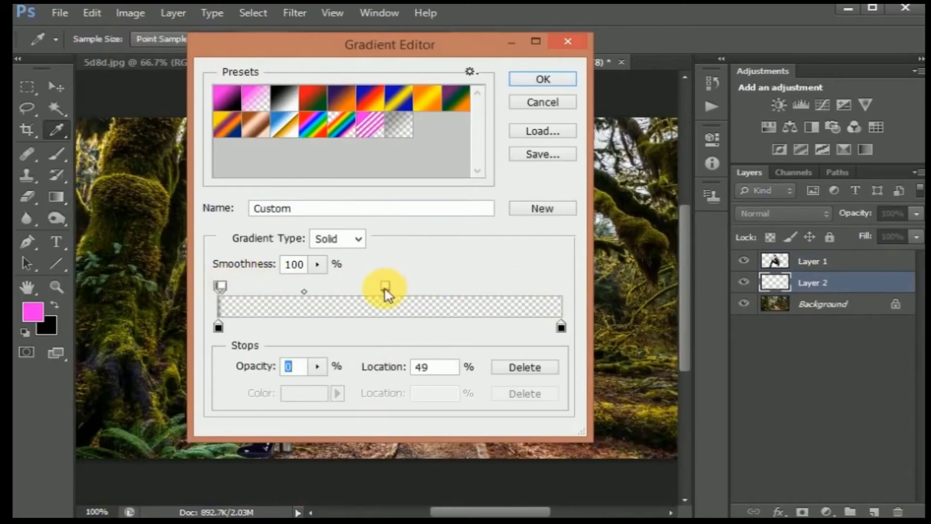
left_click_drag(225, 287, 259, 286)
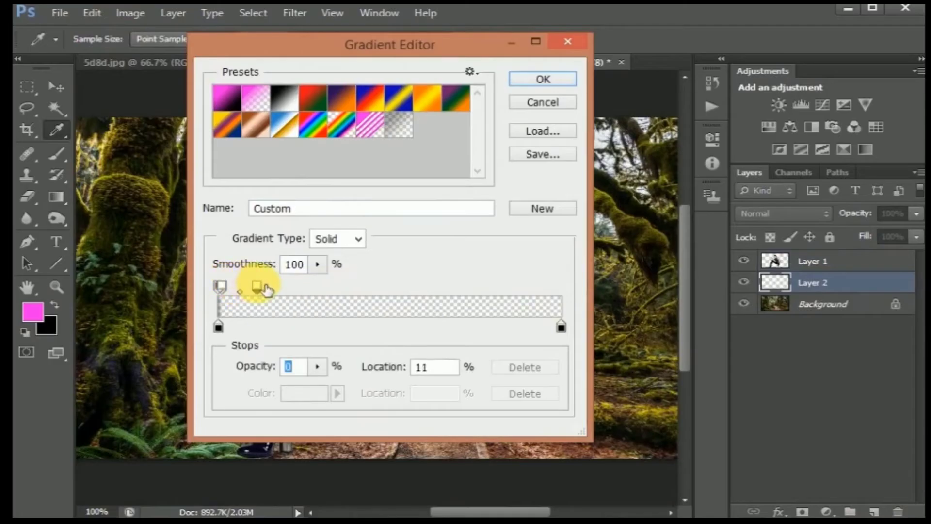
left_click(545, 80)
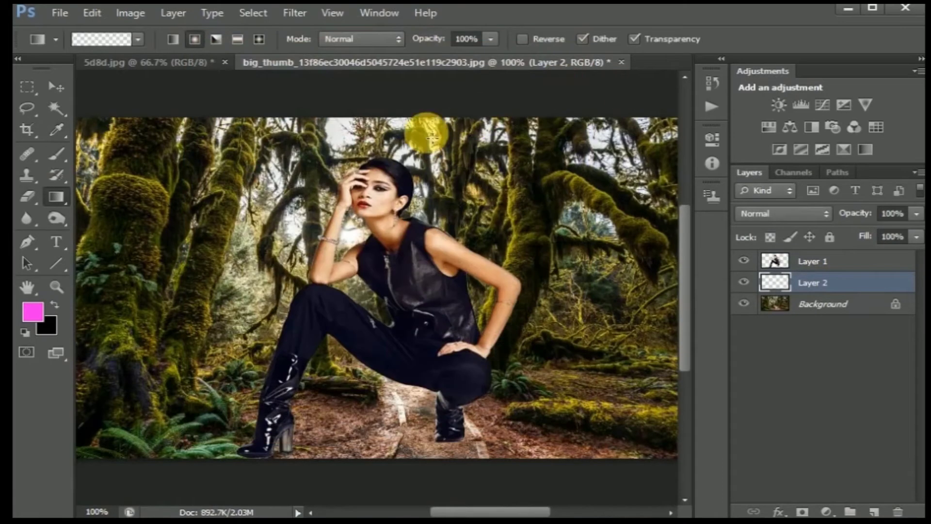
left_click_drag(364, 148, 398, 195)
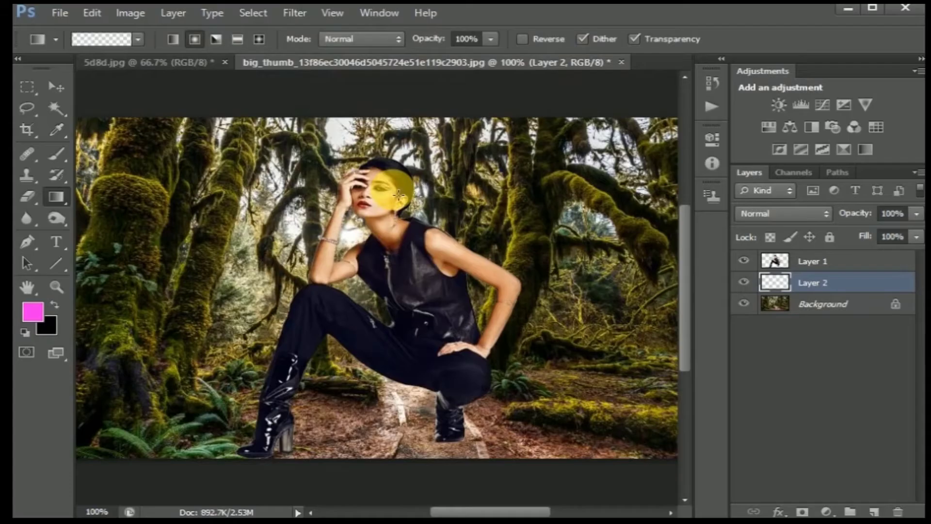
key("ctrl+plus")
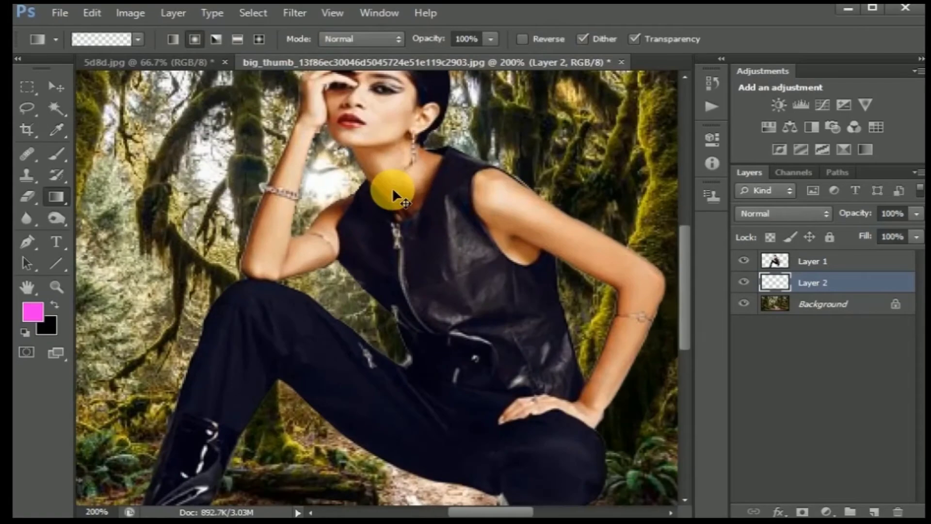
left_click_drag(689, 254, 689, 213)
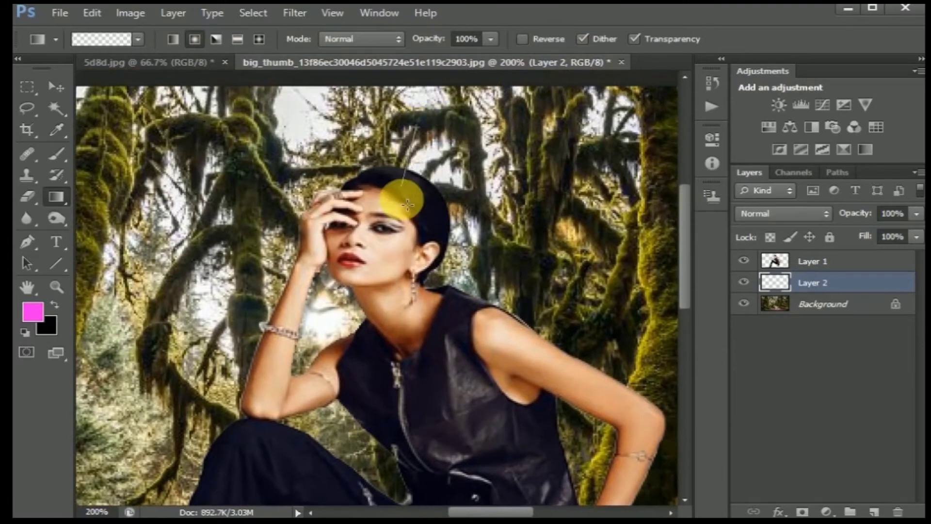
Add a gradient opacity stop and make the left colour stop near-white
left_click(94, 37)
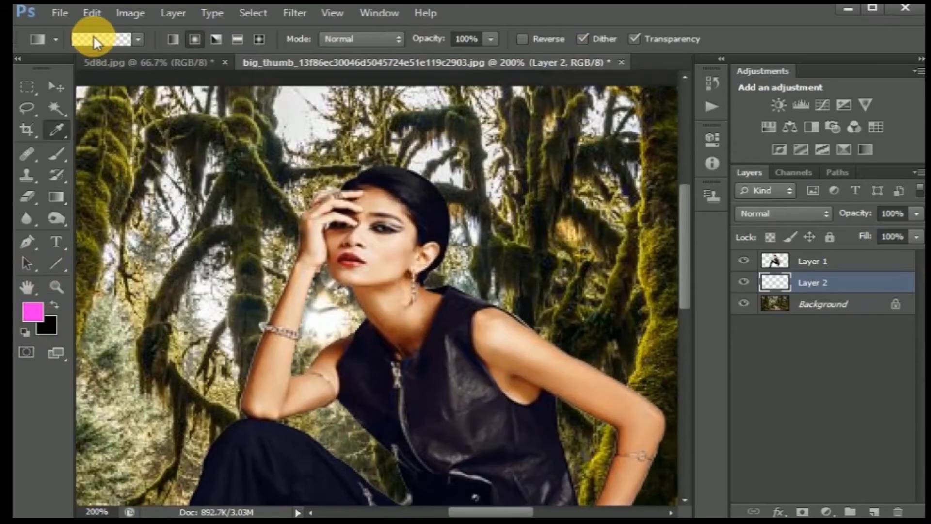
left_click_drag(273, 286, 561, 287)
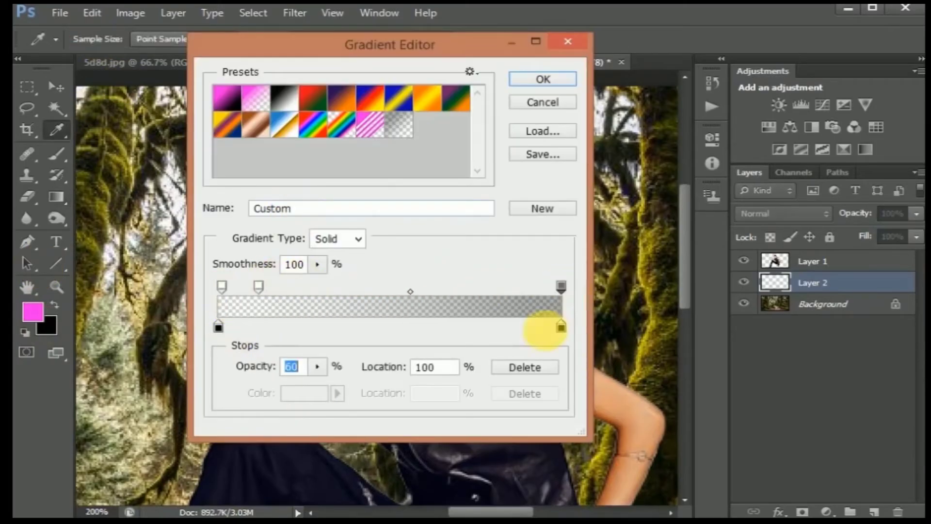
left_click(221, 326)
left_click(305, 392)
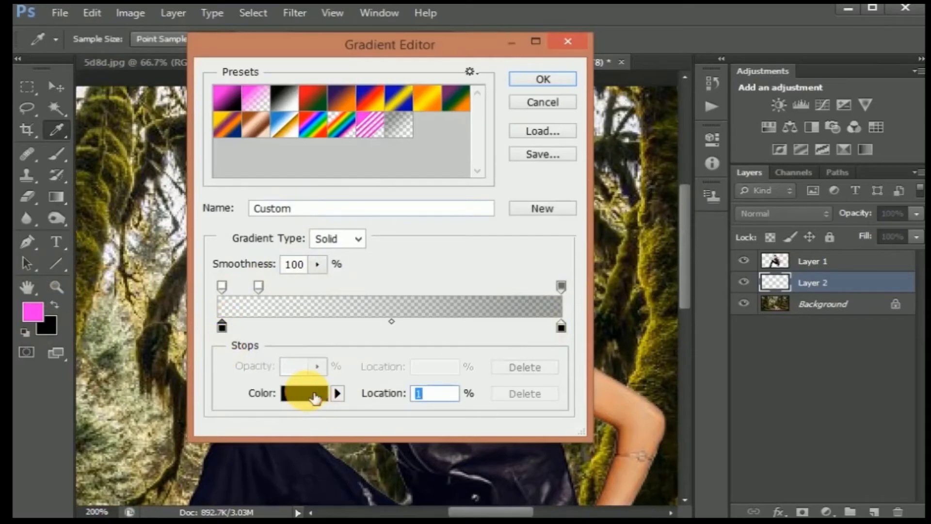
left_click(358, 29)
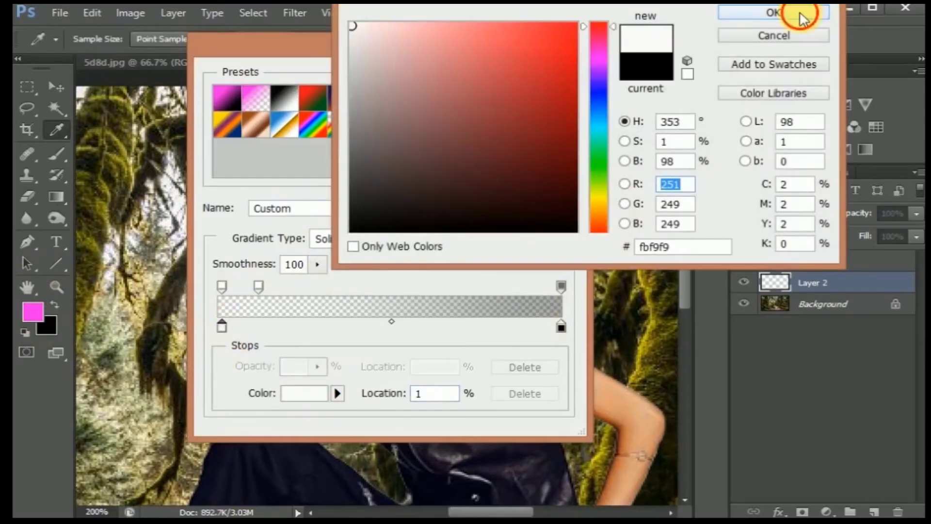
left_click(800, 15)
Place the white stop at 13% and opacity stop at 19%, then try and undo a radial gradient
left_click(561, 326)
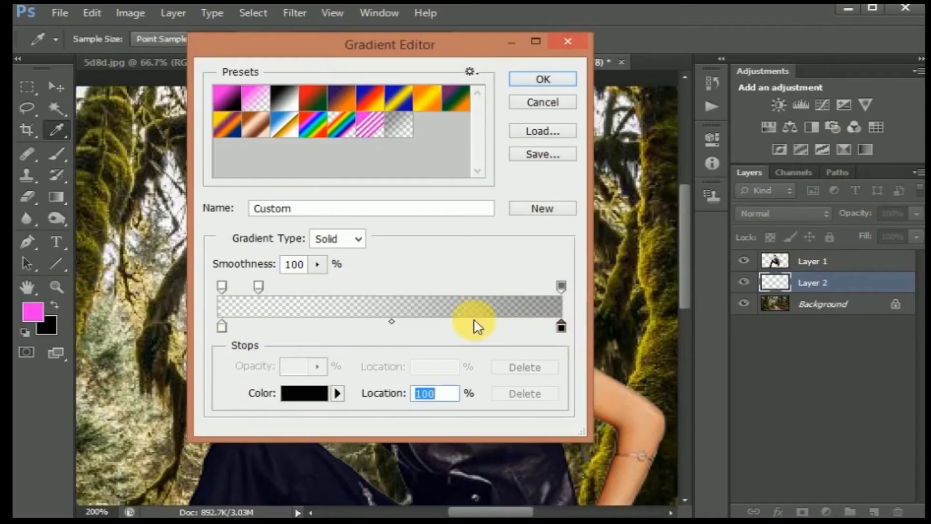
left_click_drag(223, 329, 261, 327)
left_click_drag(257, 288, 284, 286)
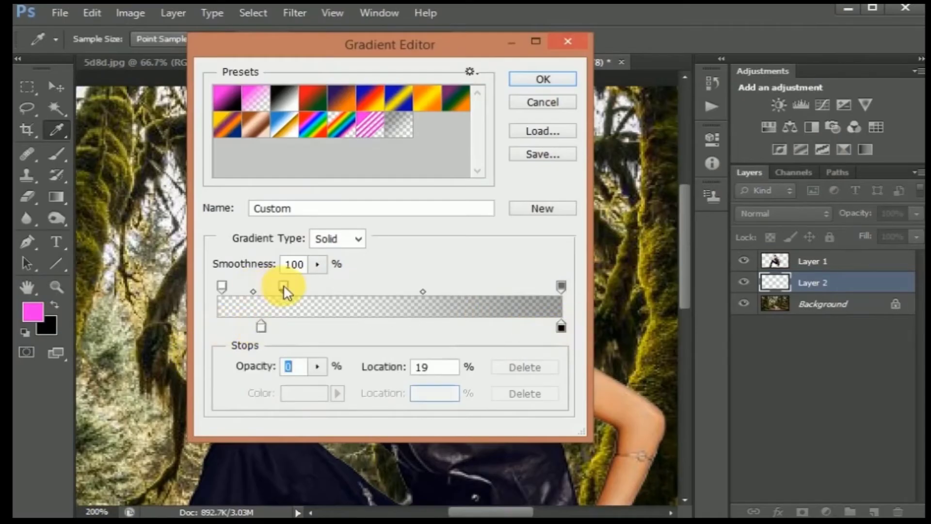
left_click(261, 326)
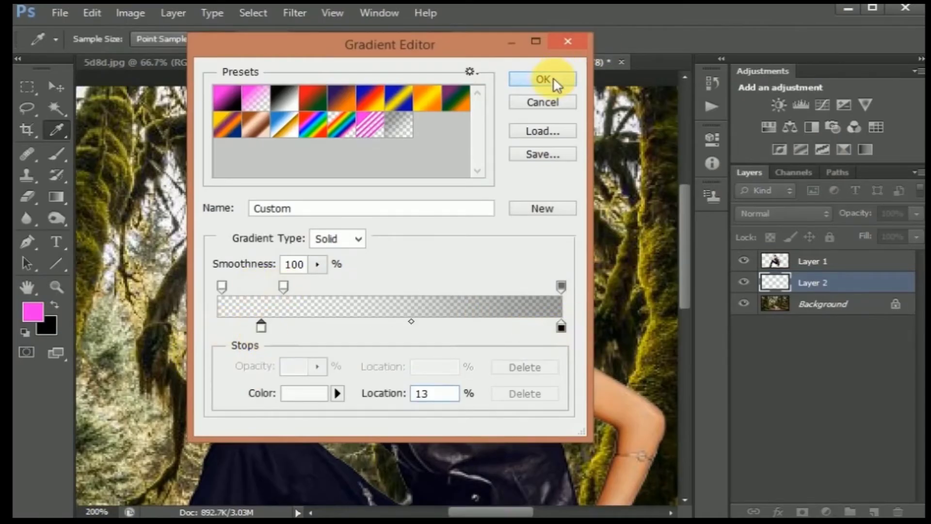
left_click(552, 77)
left_click_drag(415, 146, 386, 250)
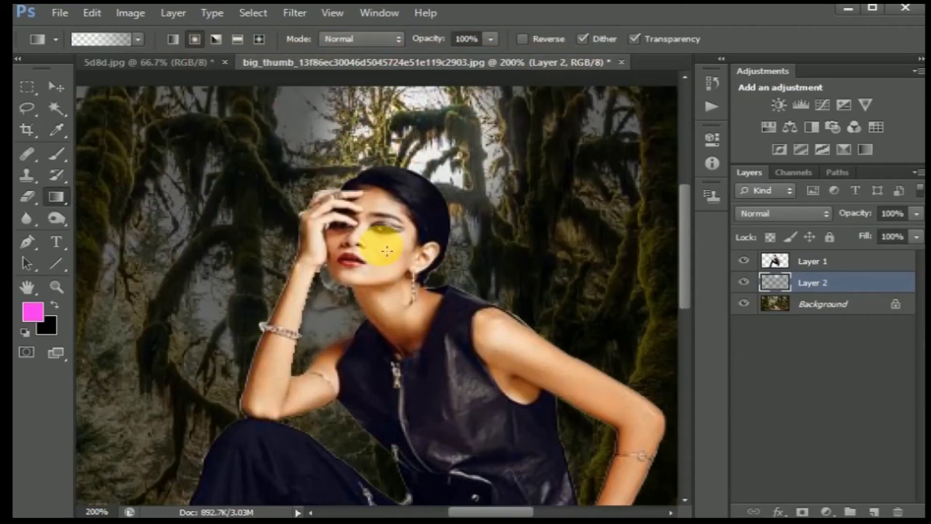
key("ctrl+minus")
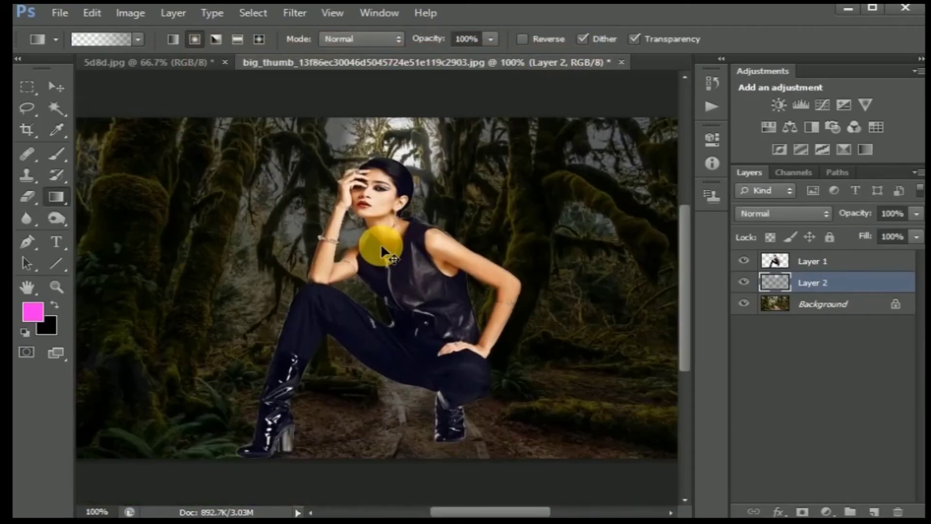
key("ctrl+z")
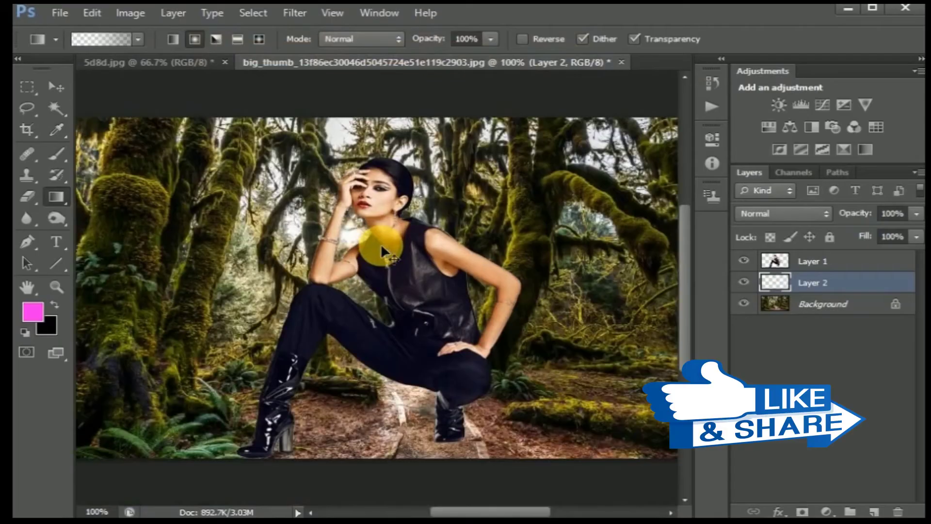
Move the gradient's black stop to 72% and recolour it near-white
left_click(101, 35)
left_click(563, 330)
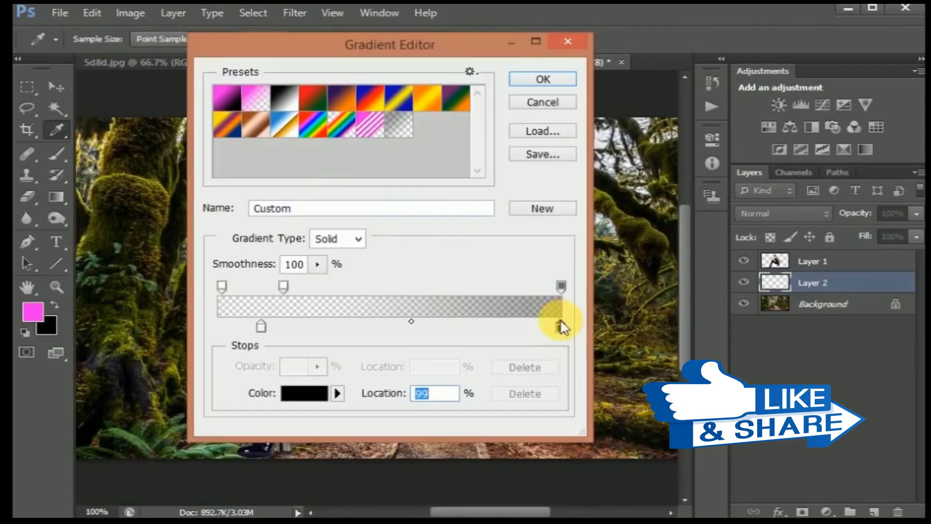
left_click_drag(561, 326, 520, 324)
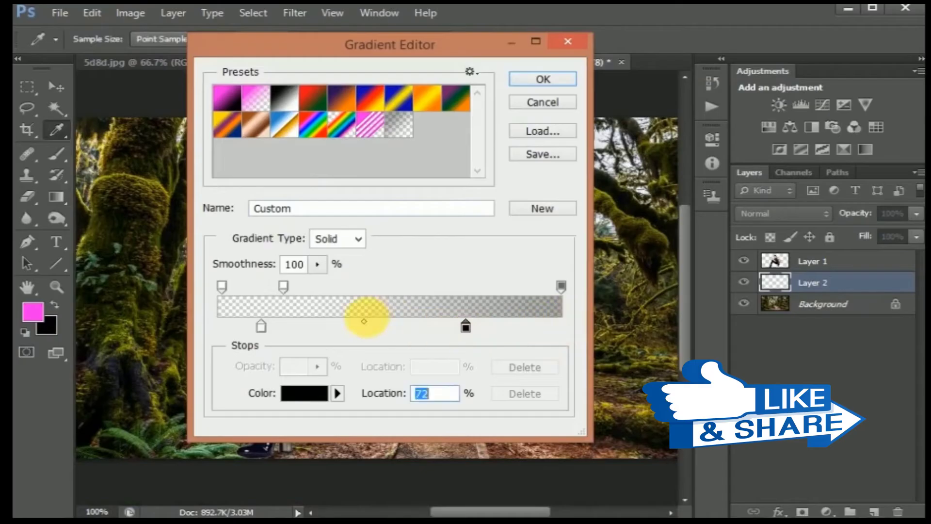
left_click_drag(370, 324, 465, 324)
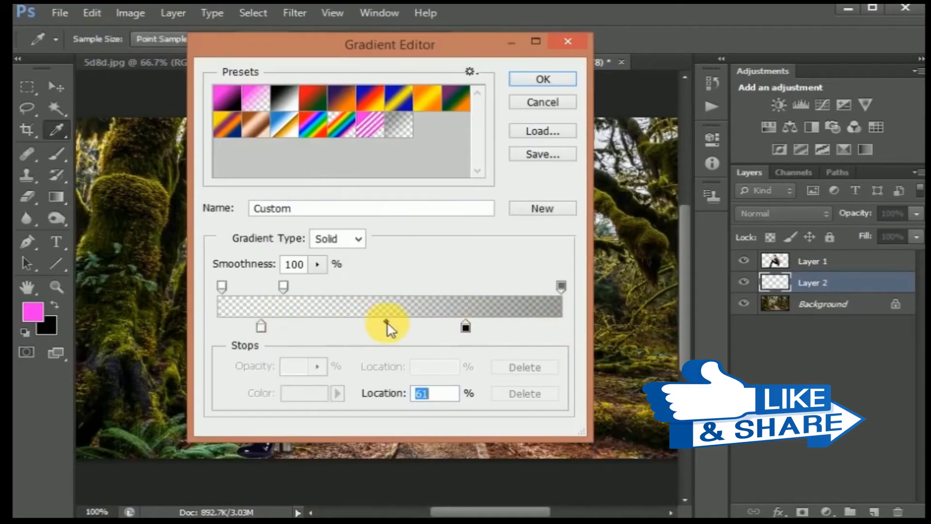
left_click(466, 326)
left_click(305, 395)
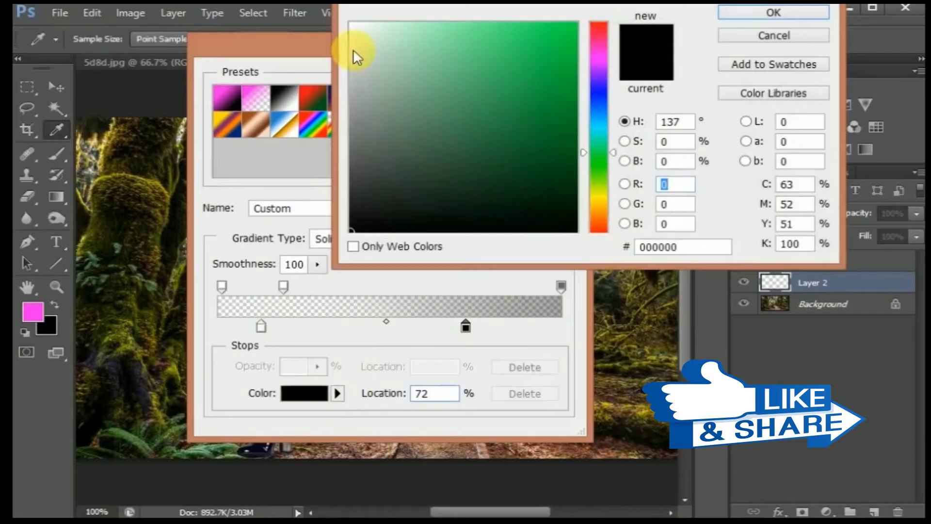
left_click(361, 32)
left_click(773, 12)
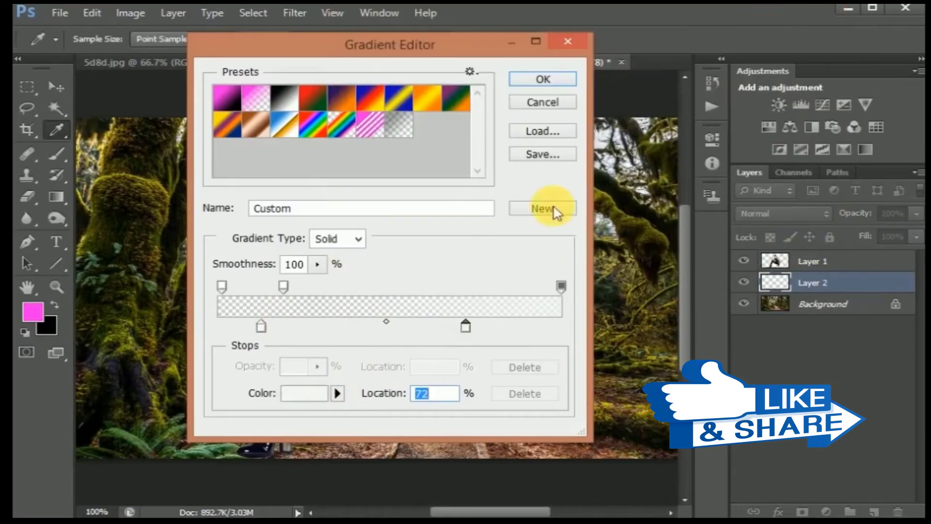
left_click(543, 79)
Draw a reversed radial white glow shining down from above the woman's head onto her chest
left_click_drag(442, 135, 417, 241)
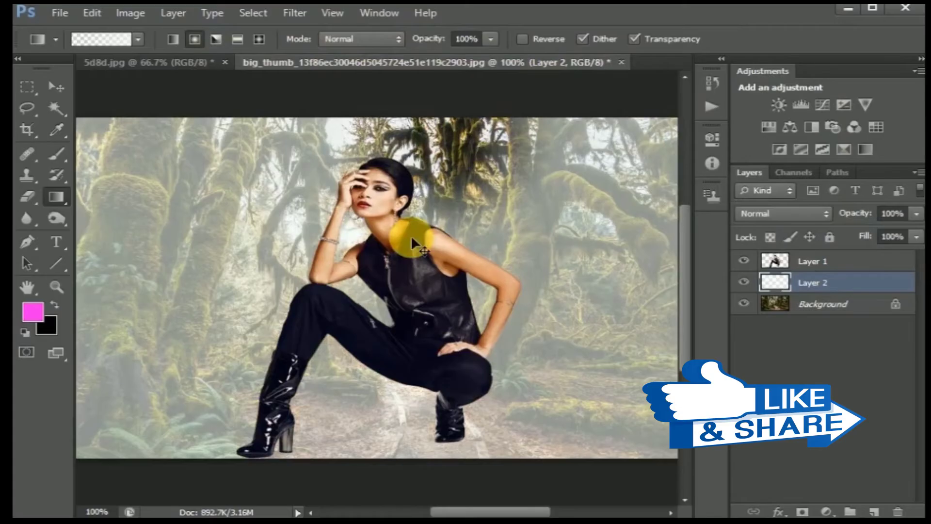
key("ctrl+z")
left_click(522, 39)
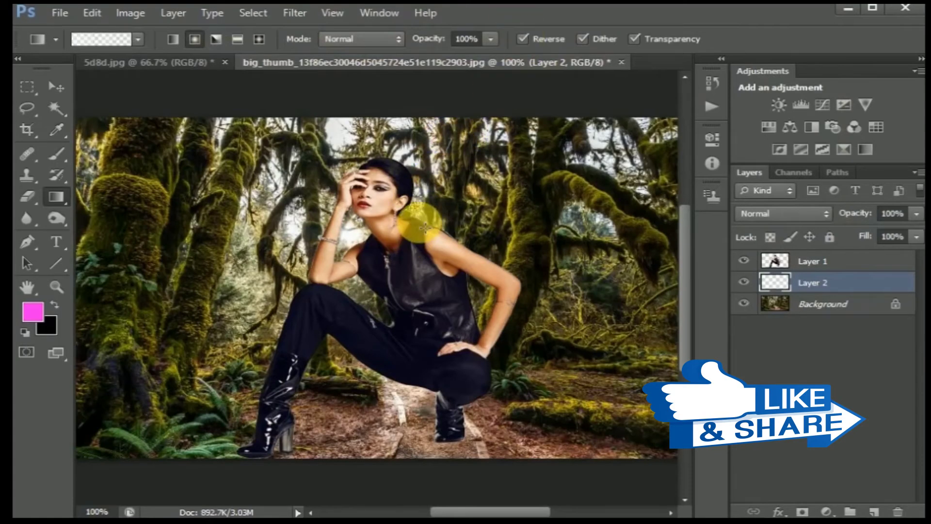
left_click_drag(451, 141, 424, 227)
key("ctrl+z")
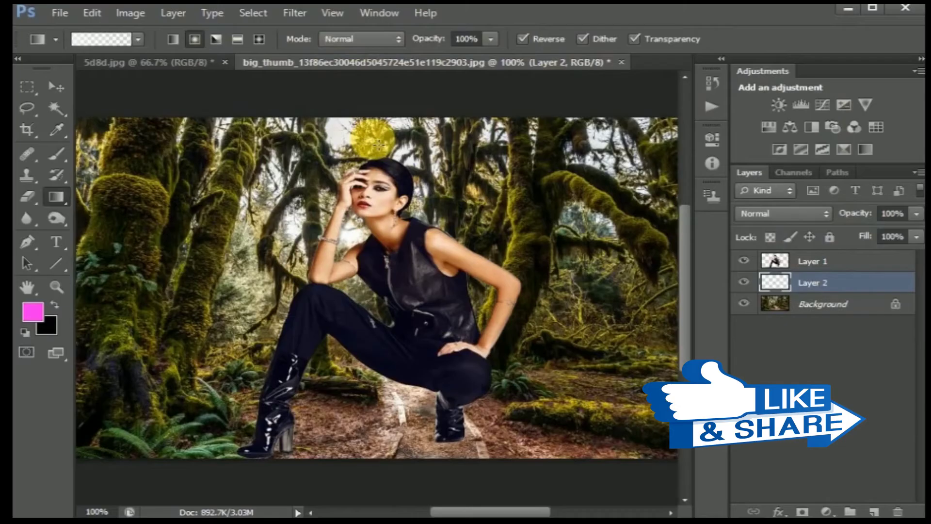
left_click_drag(378, 144, 381, 266)
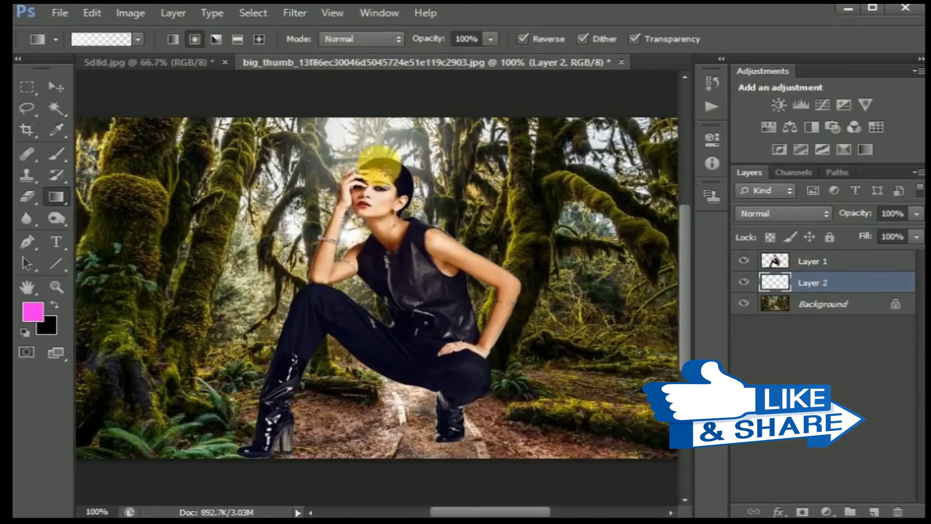
left_click_drag(383, 135, 399, 282)
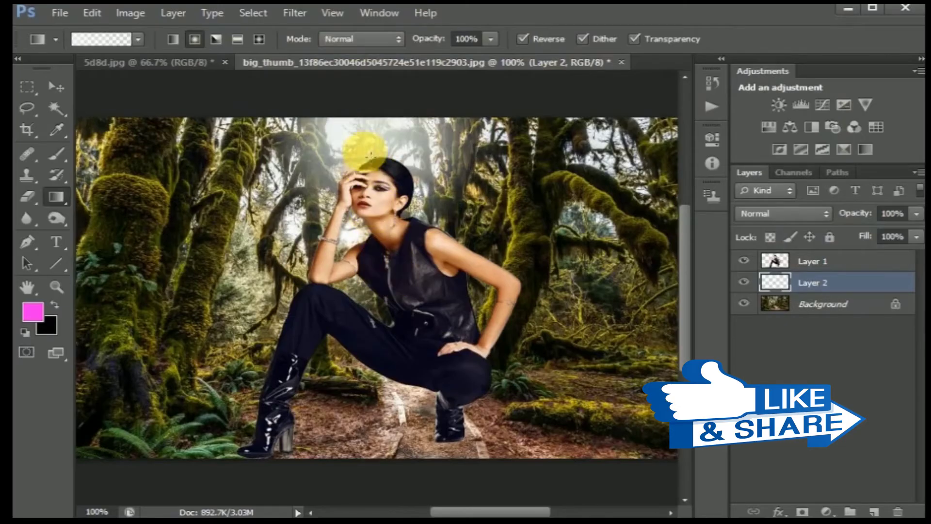
left_click_drag(370, 153, 393, 336)
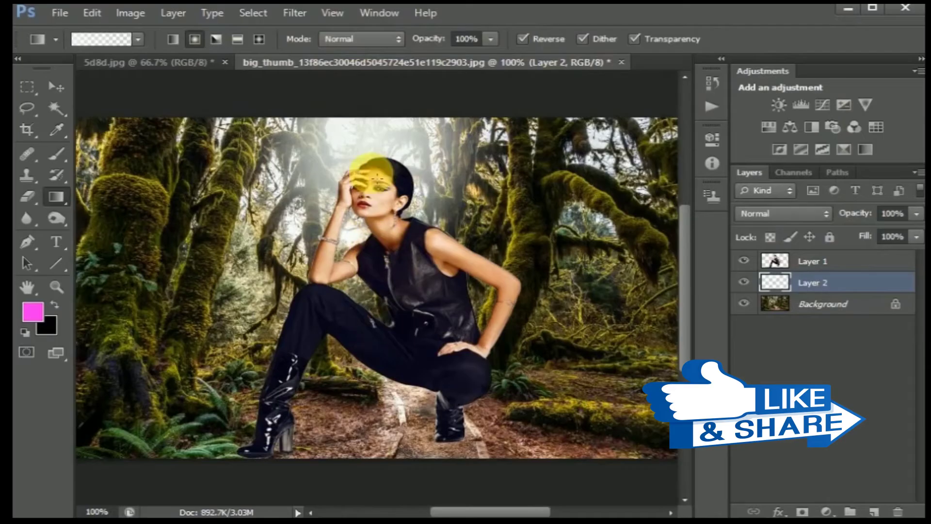
left_click_drag(370, 160, 376, 297)
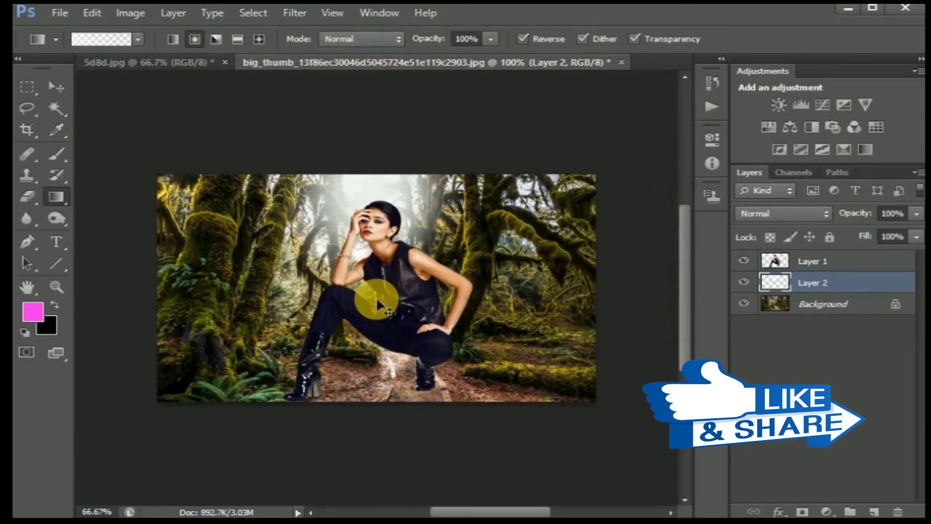
key("ctrl+minus")
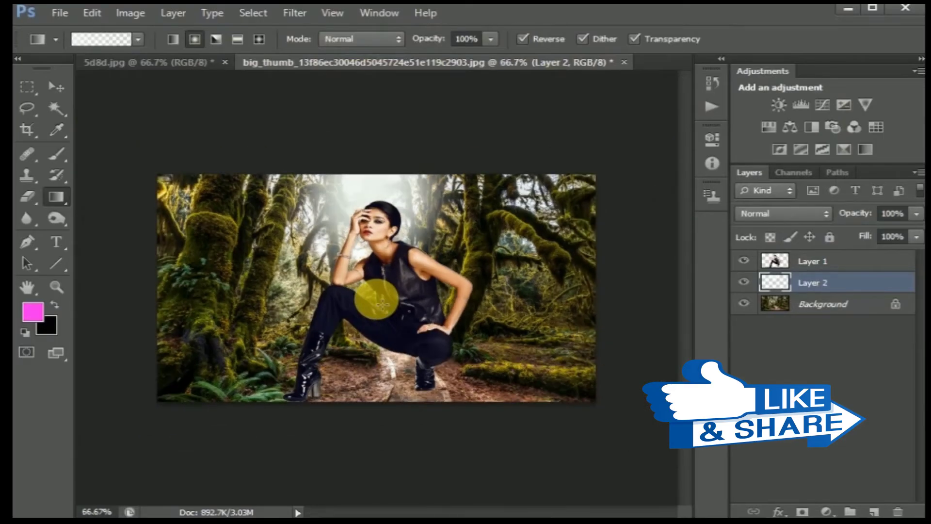
Load Layer 1's pixels as a selection of the woman's outline and zoom to 200%
key("v")
left_click(377, 183)
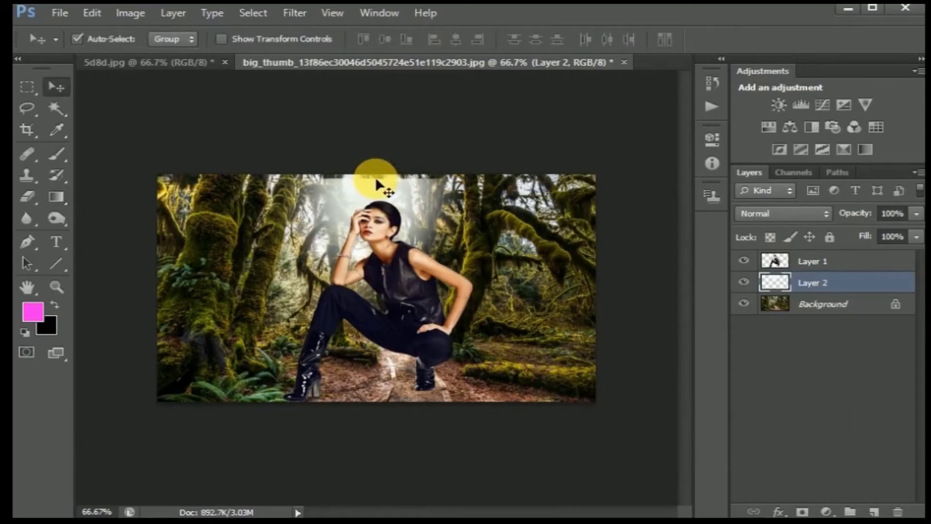
left_click_drag(377, 181, 378, 224)
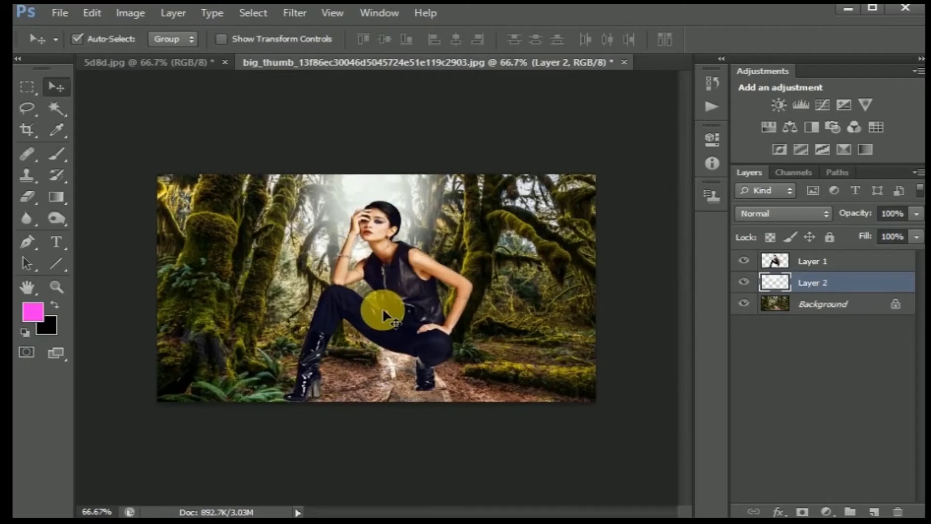
left_click(789, 264)
left_click(789, 262, "ctrl")
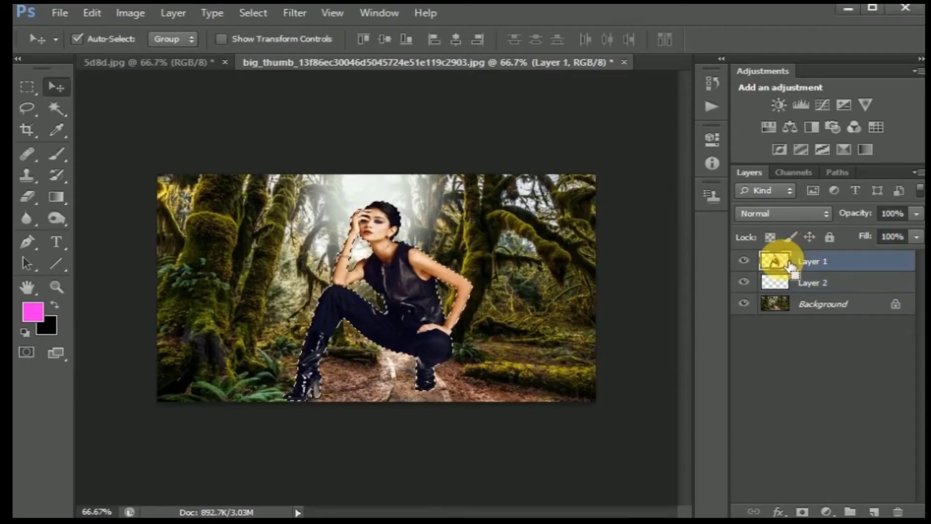
key("ctrl+plus")
key("ctrl+plus")
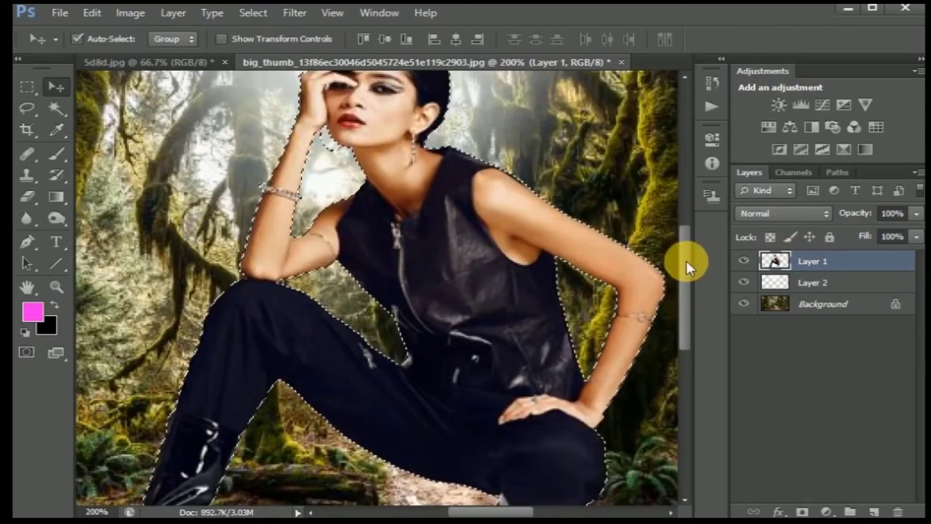
left_click_drag(685, 260, 685, 223)
Set the foreground colour to a bright saturated blue
left_click(31, 310)
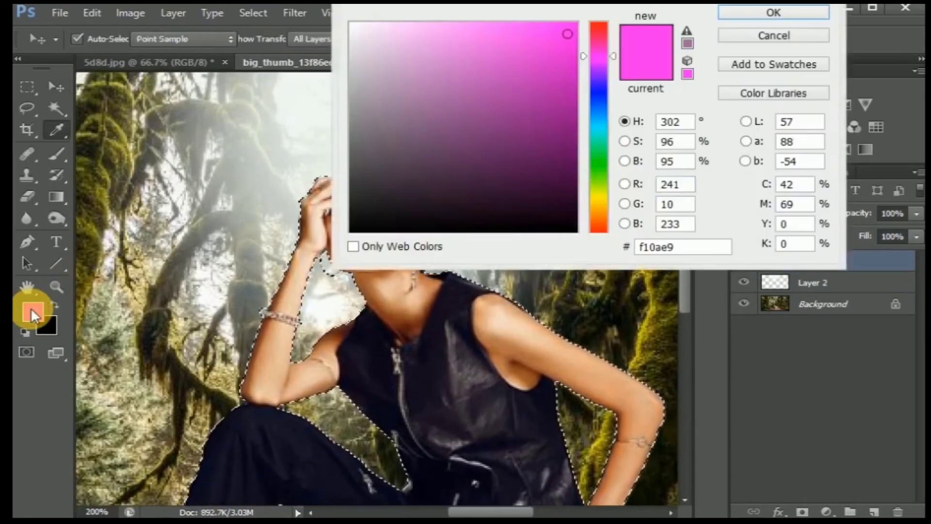
left_click(594, 103)
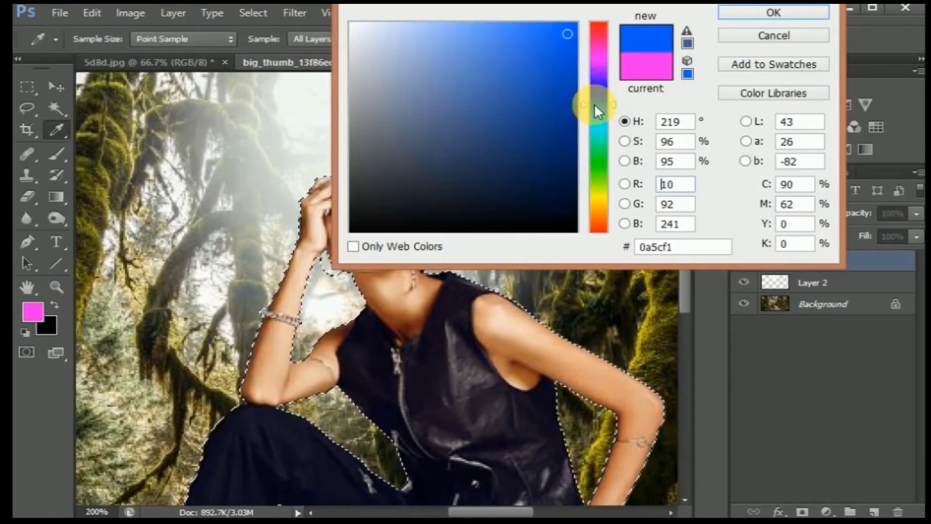
left_click(509, 48)
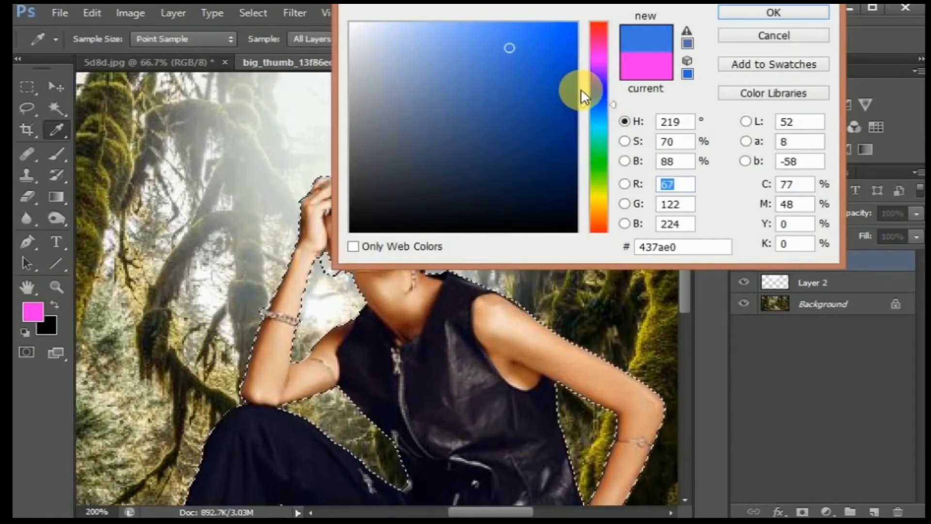
left_click(583, 102)
left_click(549, 40)
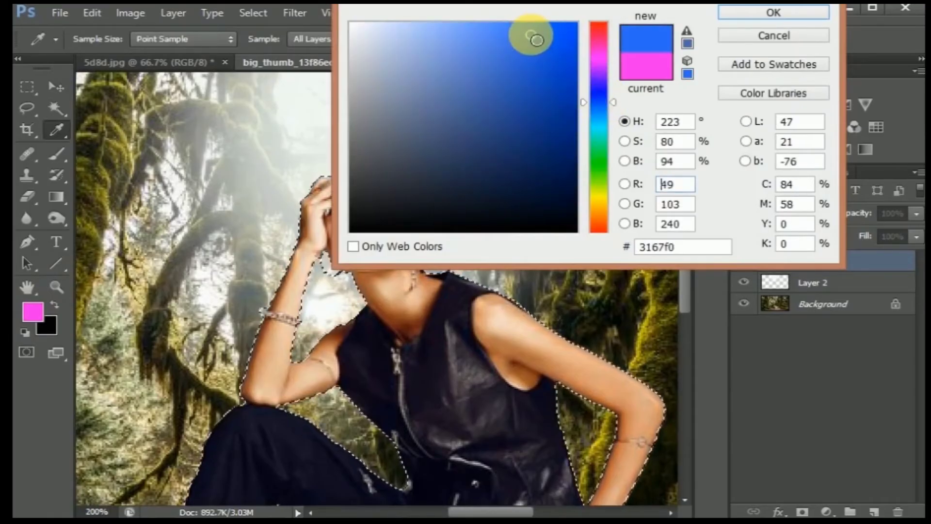
left_click(760, 10)
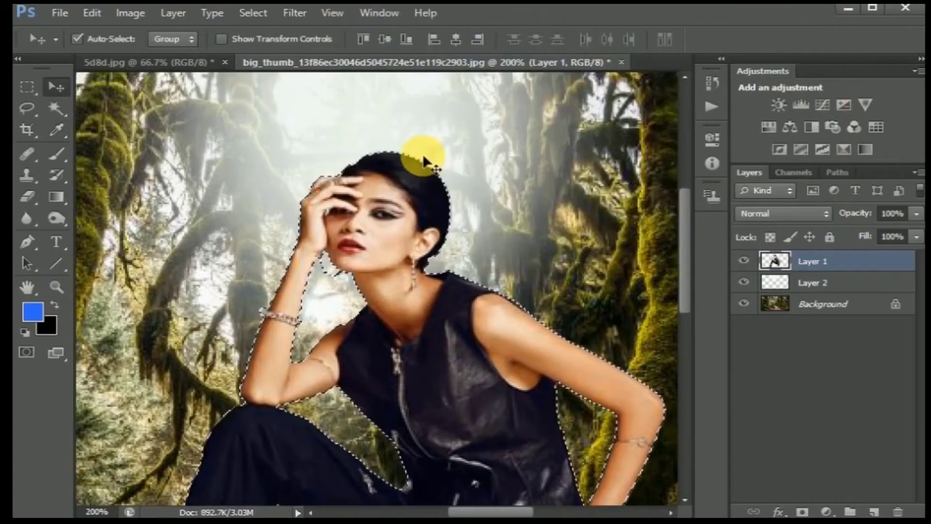
Add an empty Layer 3 and try, then undo, a Foreground to Background gradient fill
left_click(873, 511)
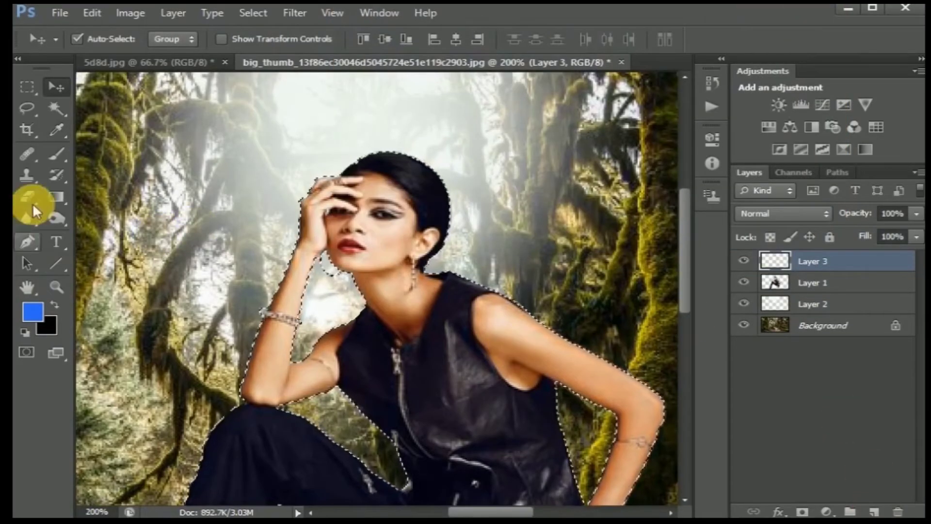
left_click(57, 196)
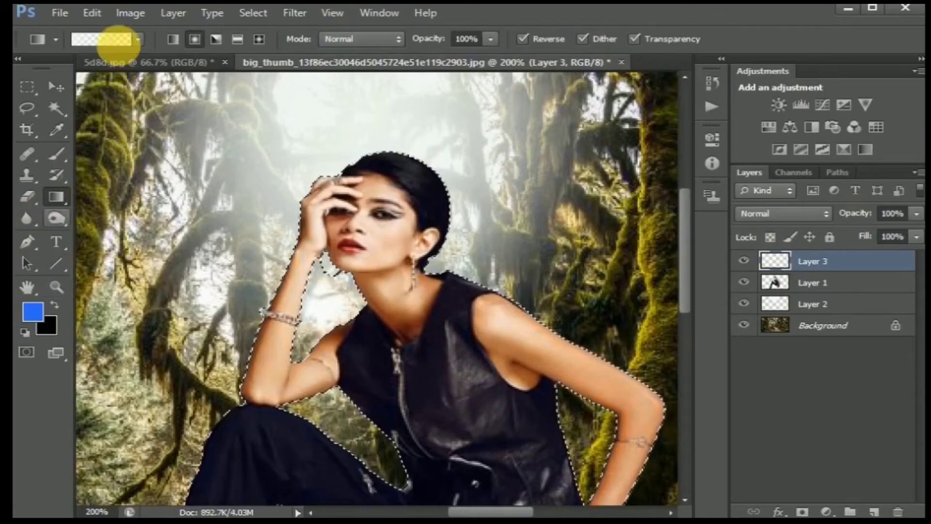
left_click(100, 40)
left_click(238, 101)
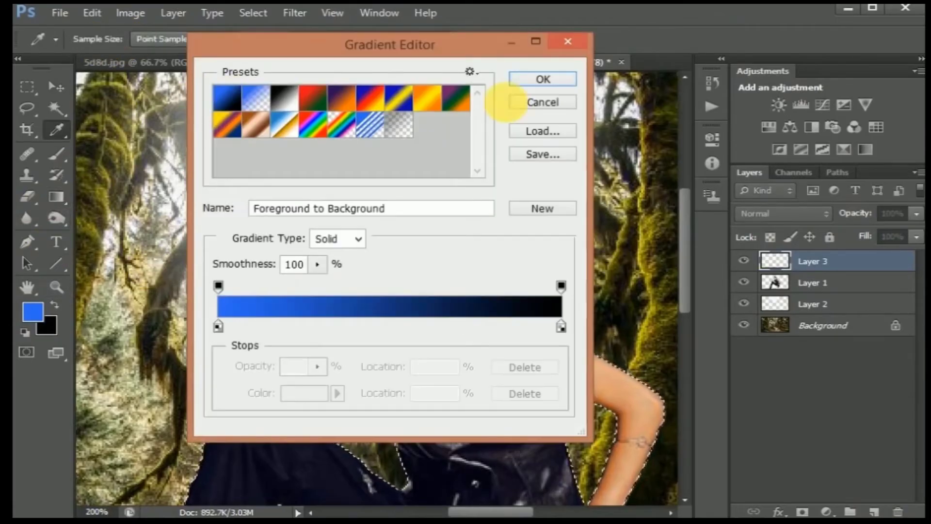
left_click(548, 80)
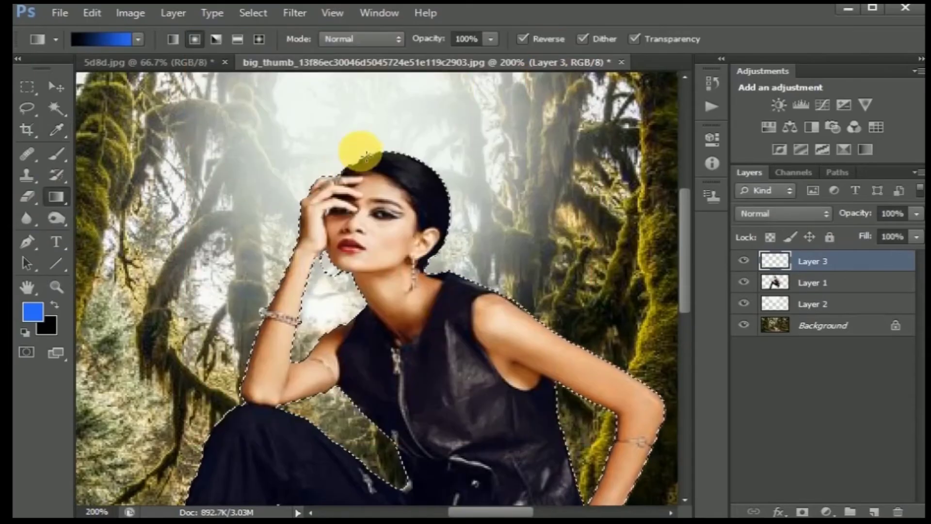
left_click_drag(359, 151, 310, 252)
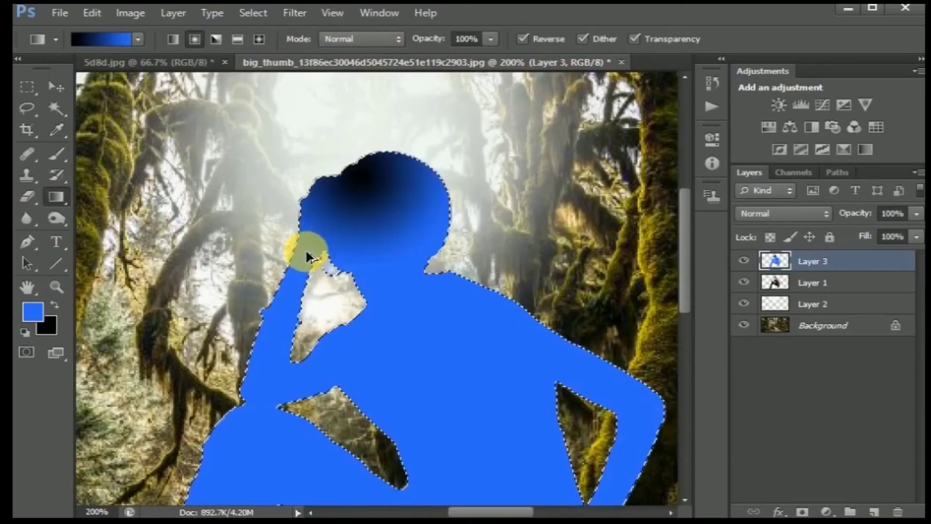
key("ctrl+z")
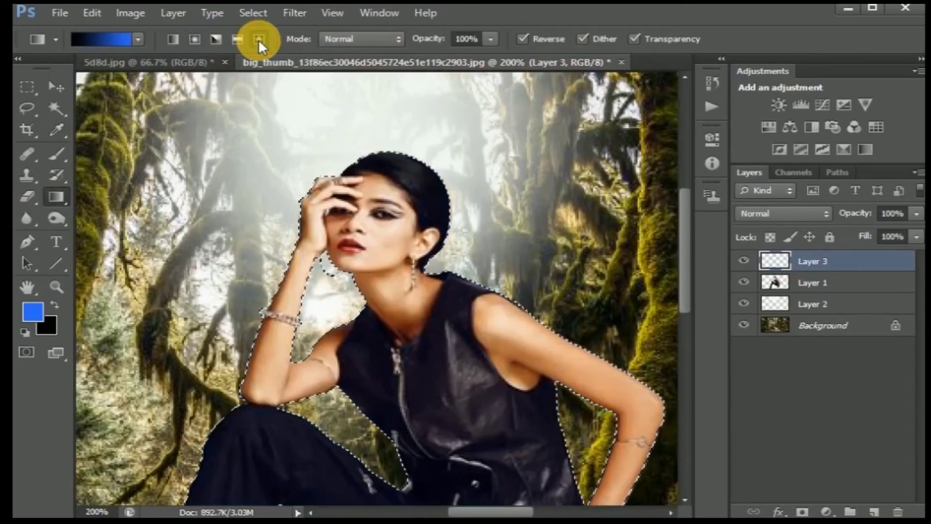
Switch to a non-reversed Diamond gradient using the Foreground to Transparent preset
left_click(258, 39)
left_click(522, 39)
left_click_drag(359, 170, 327, 228)
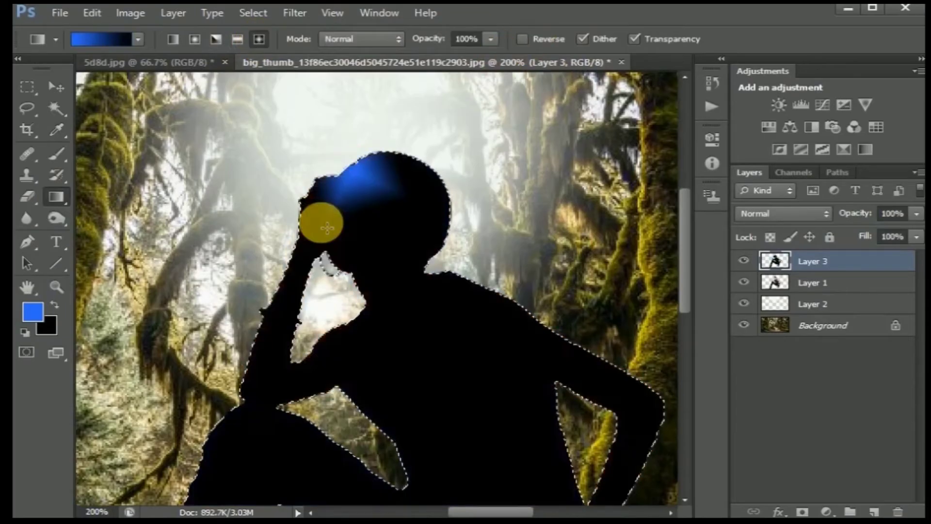
key("ctrl+z")
key("ctrl+d")
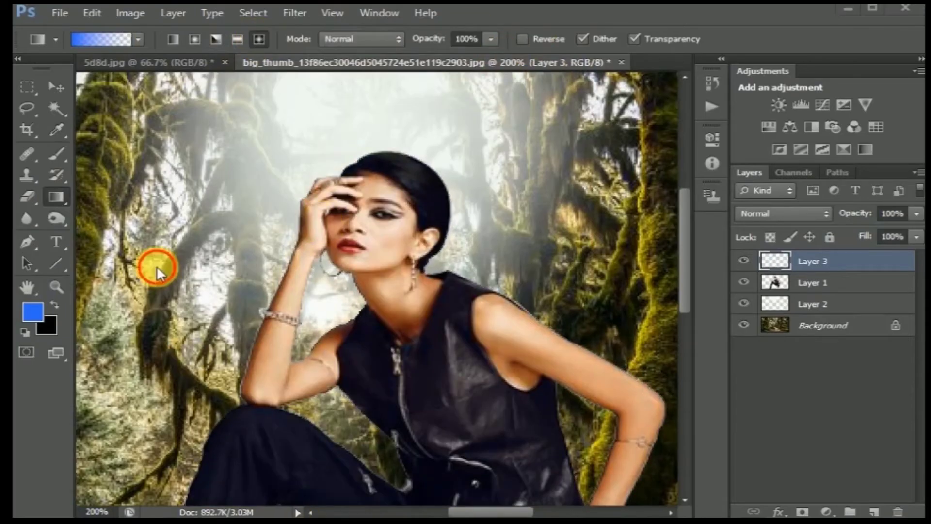
left_click(109, 41)
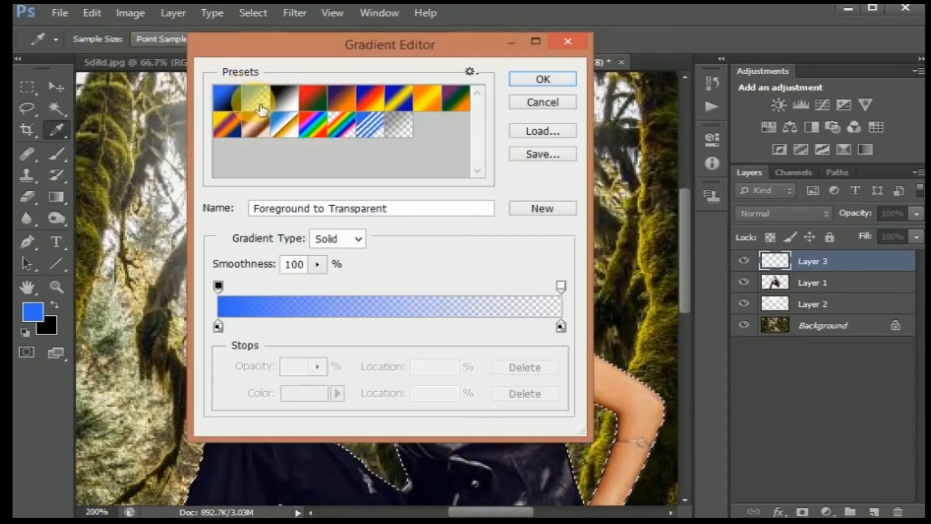
left_click(541, 79)
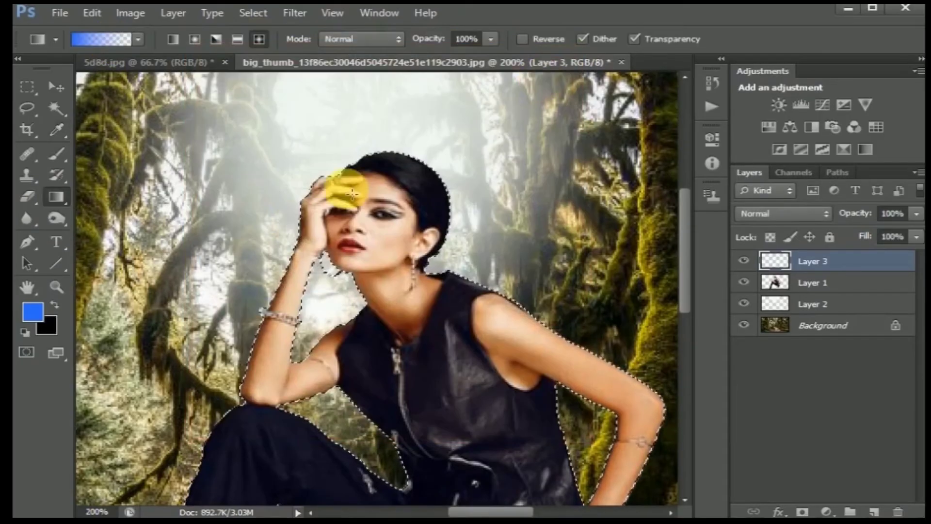
Lay a blue diamond gradient over the head and set Layer 3 to Multiply
left_click_drag(293, 225, 291, 219)
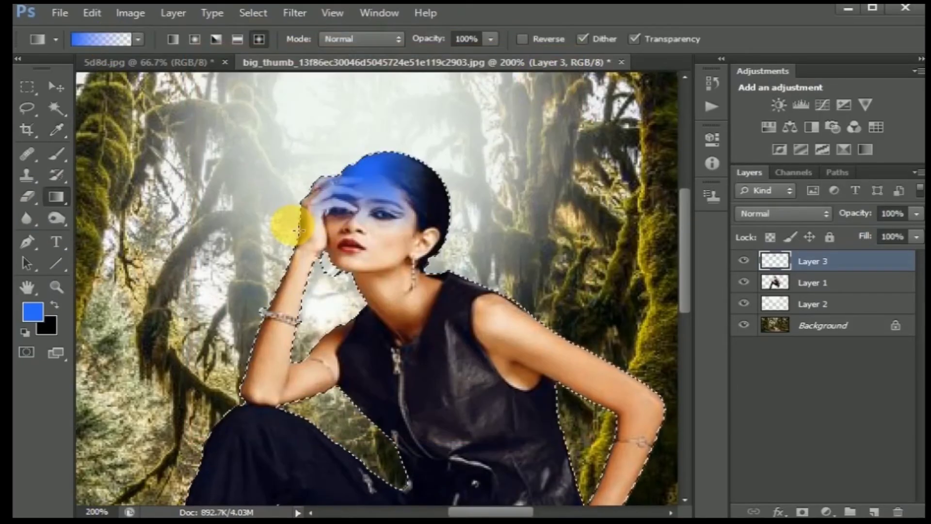
left_click(811, 215)
left_click(778, 32)
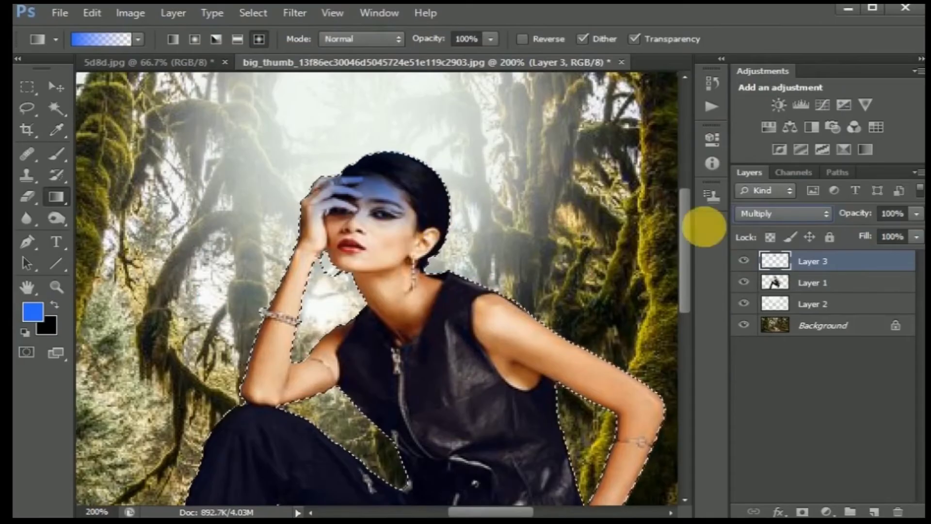
Add soft blue radial gradients over the hand, thigh and shoulder
left_click_drag(686, 220, 688, 265)
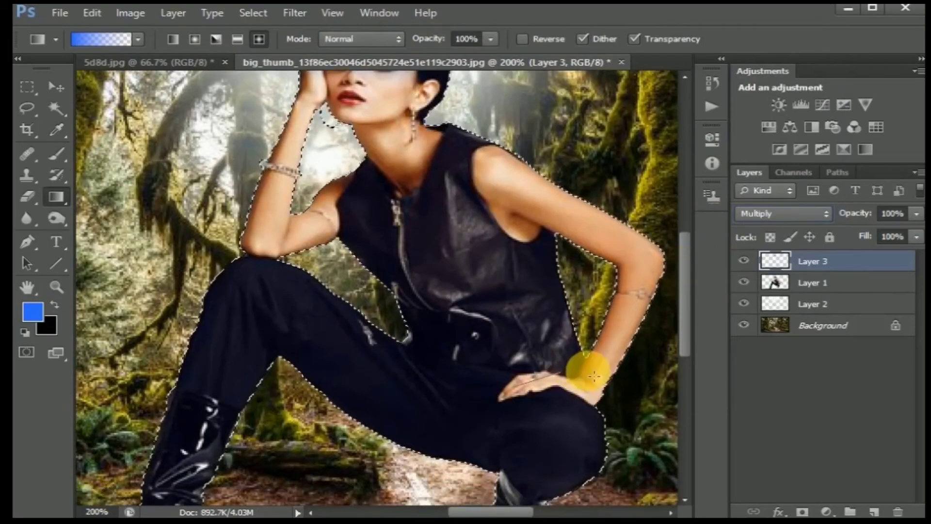
left_click_drag(596, 384, 587, 373)
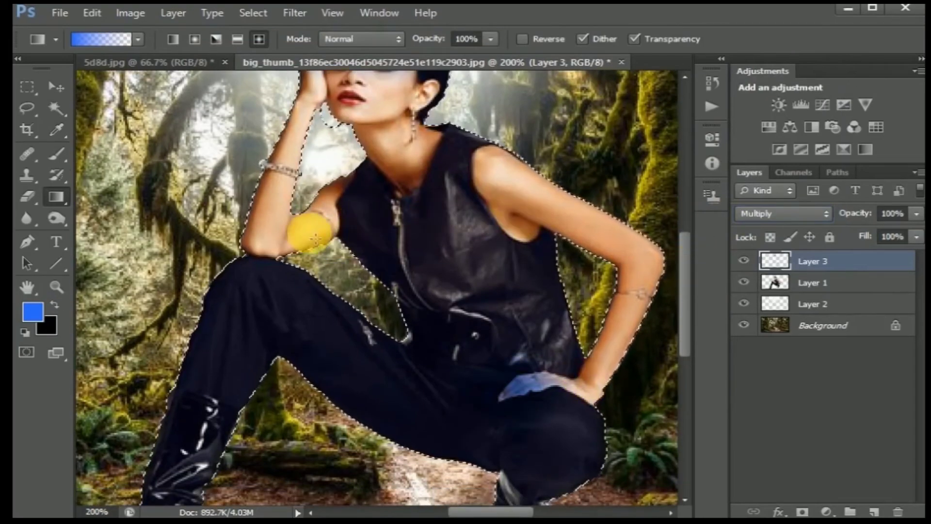
left_click_drag(505, 210, 538, 240)
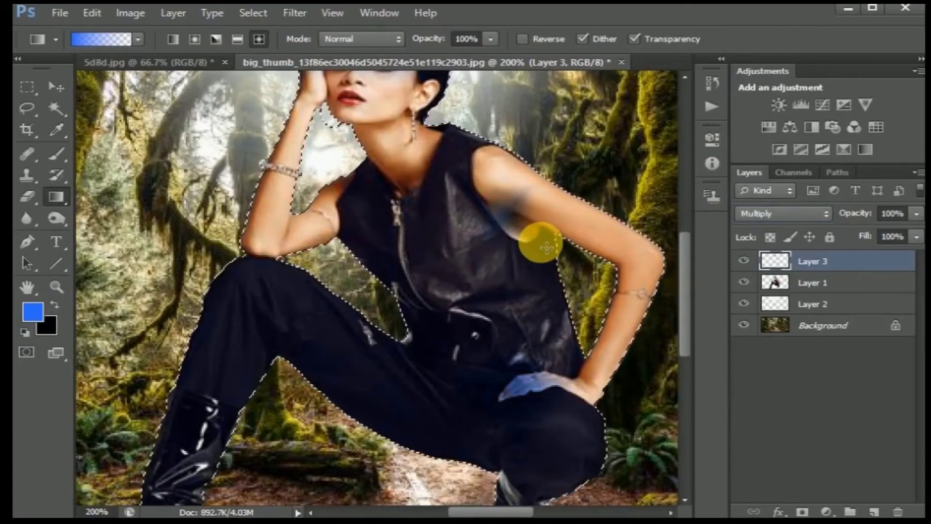
key("ctrl+z")
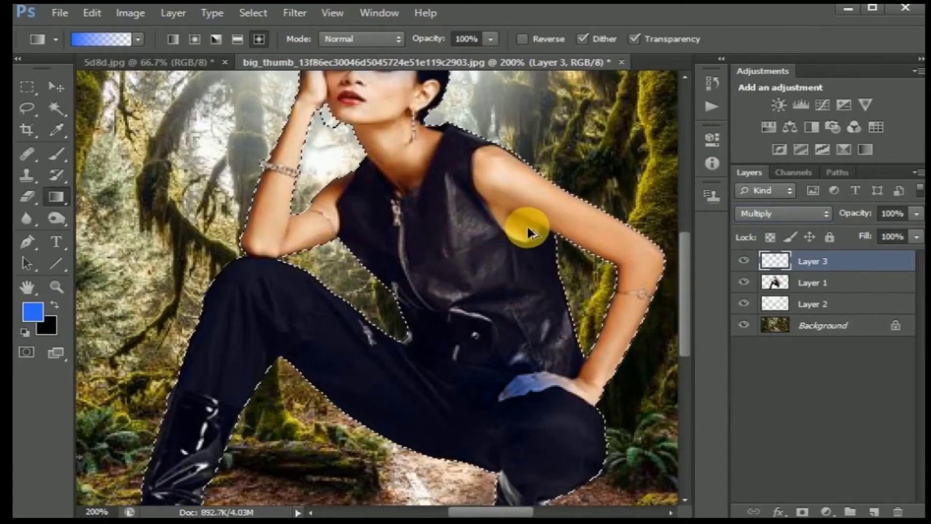
left_click(194, 39)
left_click_drag(507, 216, 540, 233)
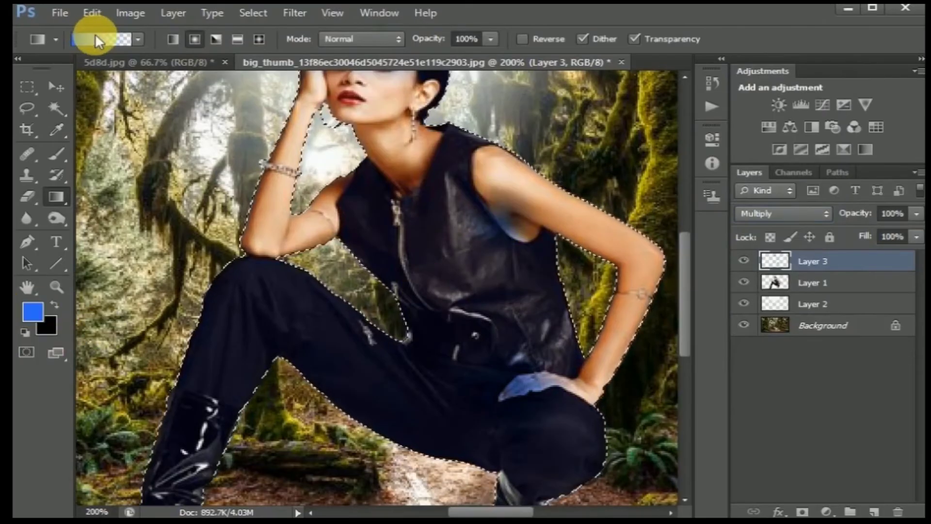
left_click(32, 312)
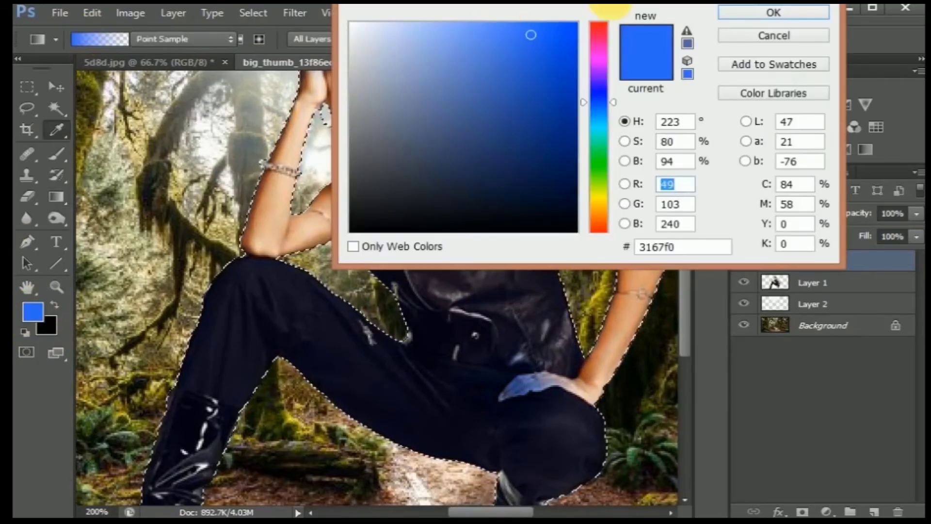
Choose a saturated red and tint the forehead, face and shoulder with it
left_click(598, 36)
left_click(565, 32)
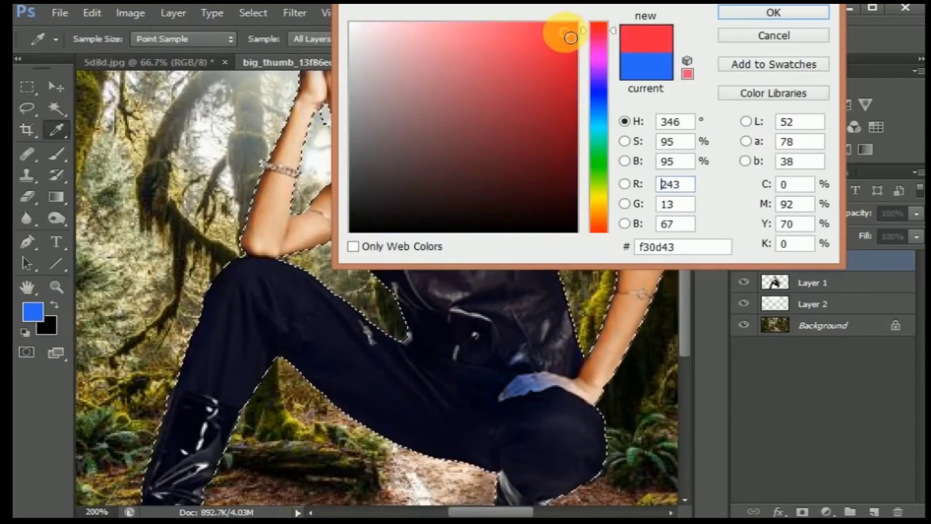
left_click(754, 15)
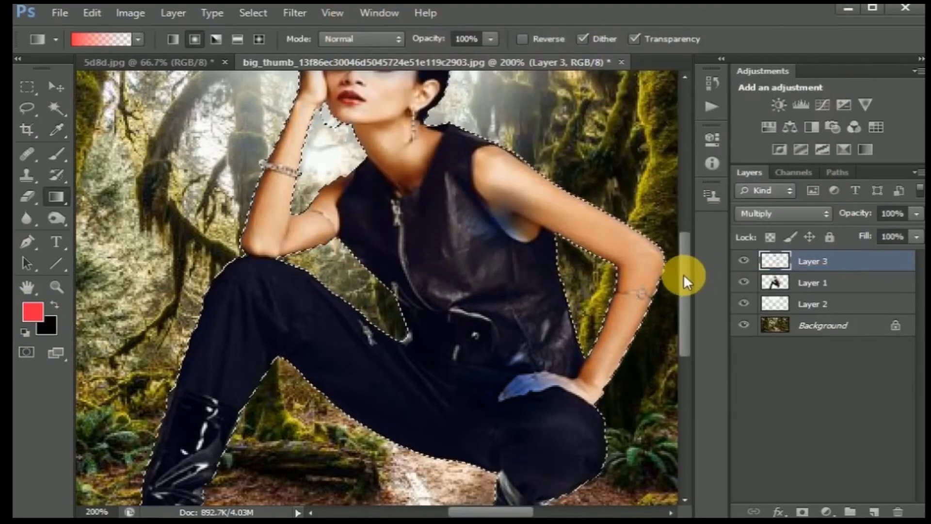
left_click_drag(686, 274, 686, 233)
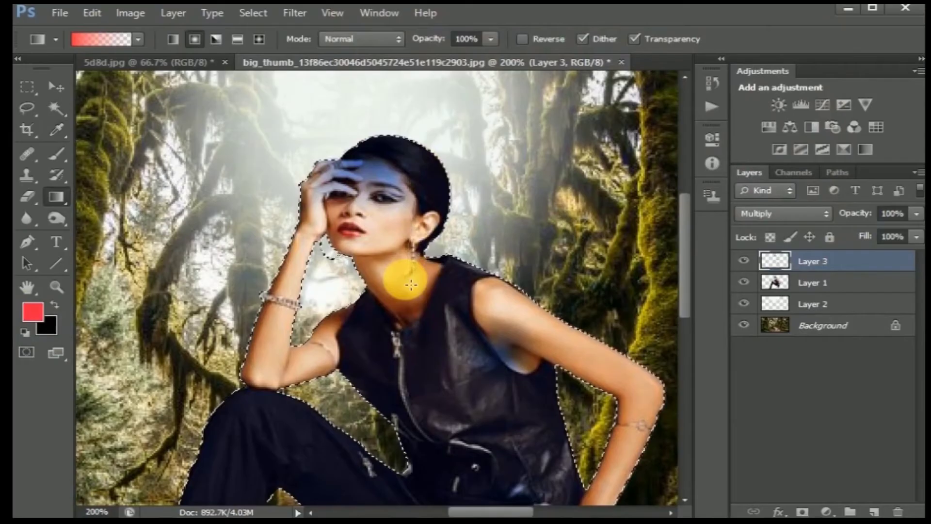
left_click_drag(422, 175, 412, 285)
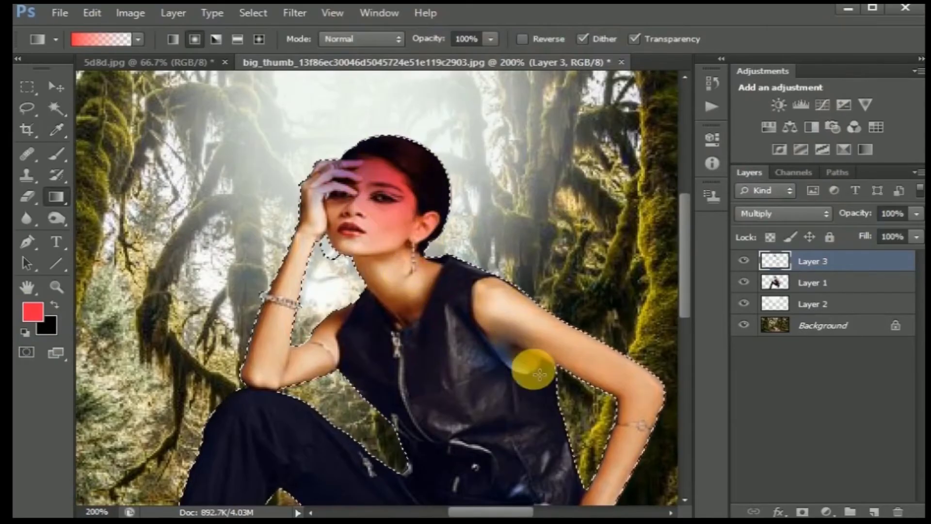
left_click_drag(532, 364, 524, 420)
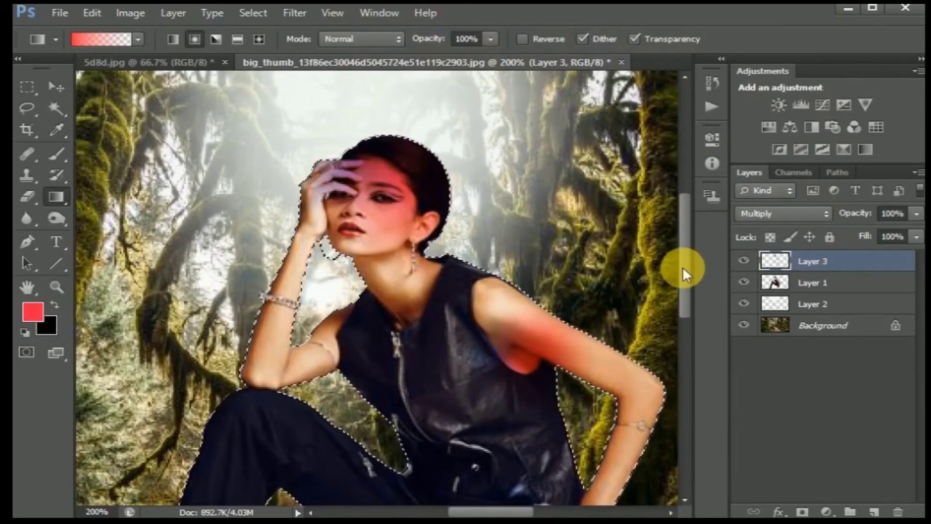
key("ctrl+minus")
key("ctrl+plus")
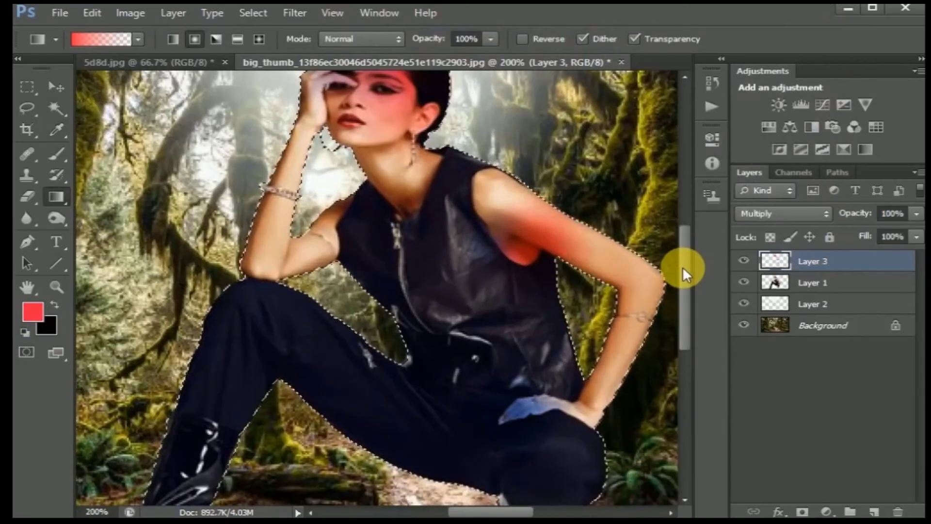
scroll(681, 240, "up", 1)
Switch to orange and draw a gradient from the shoulder toward the chest
left_click(31, 309)
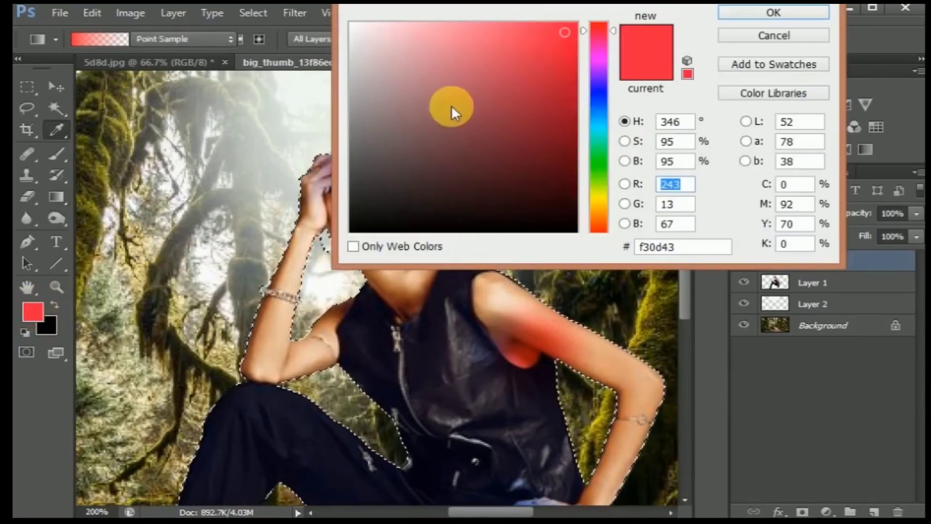
left_click_drag(592, 162, 577, 211)
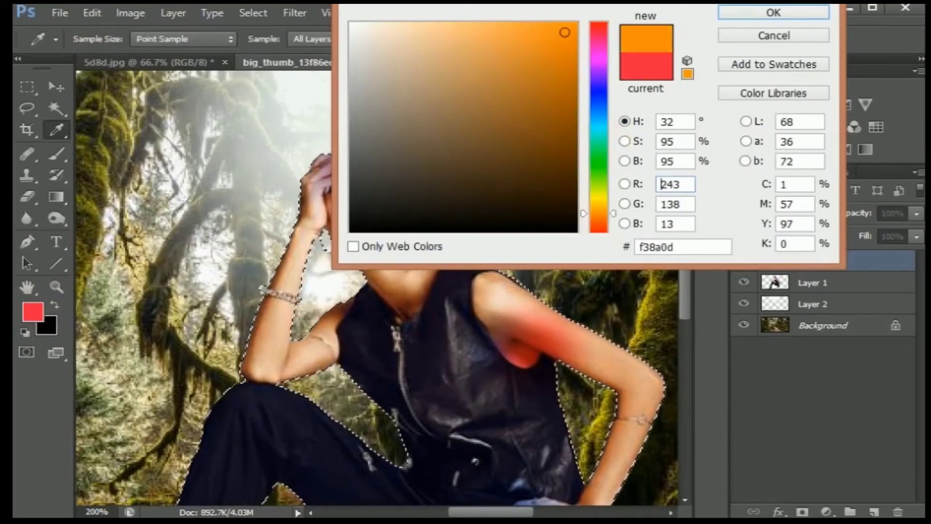
left_click(771, 17)
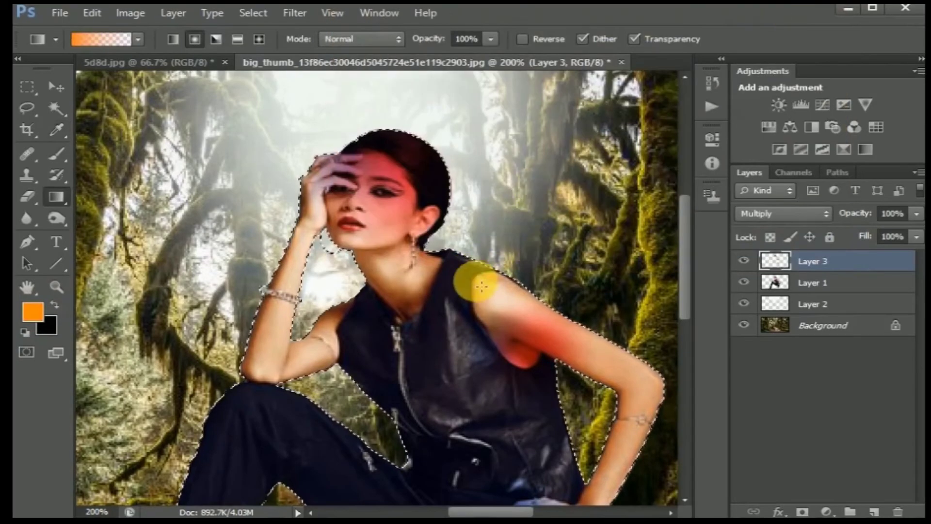
left_click_drag(499, 281, 384, 376)
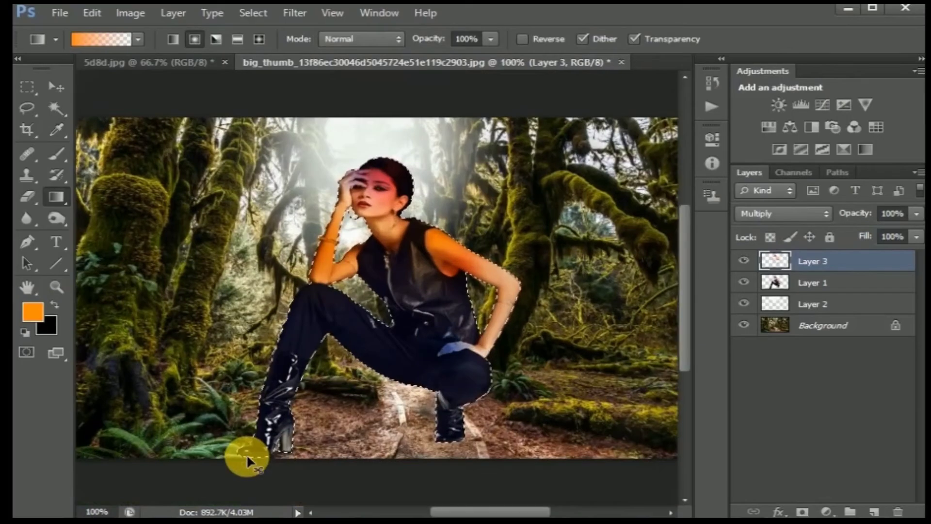
mouse_move(686, 293)
left_mouse_down()
mouse_move(686, 266)
mouse_move(686, 280)
left_mouse_up()
key("ctrl+plus")
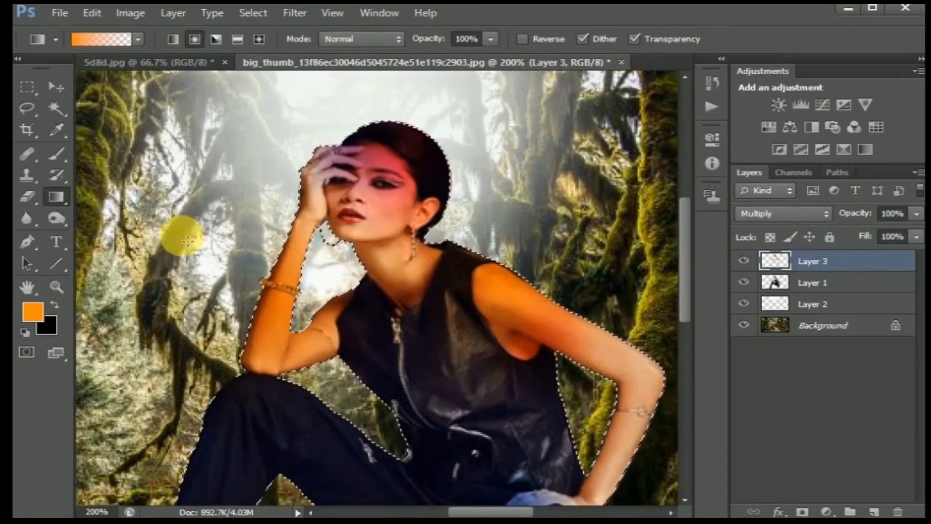
left_click(33, 312)
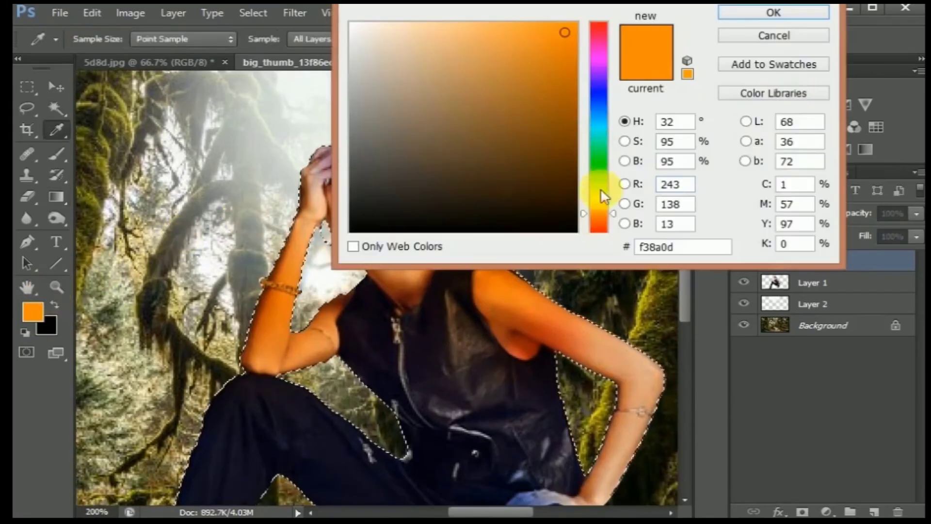
Pick a pale, low-saturation pink as the foreground colour
left_click(597, 53)
left_click_drag(579, 56, 582, 59)
left_click_drag(481, 52, 412, 60)
left_click(796, 14)
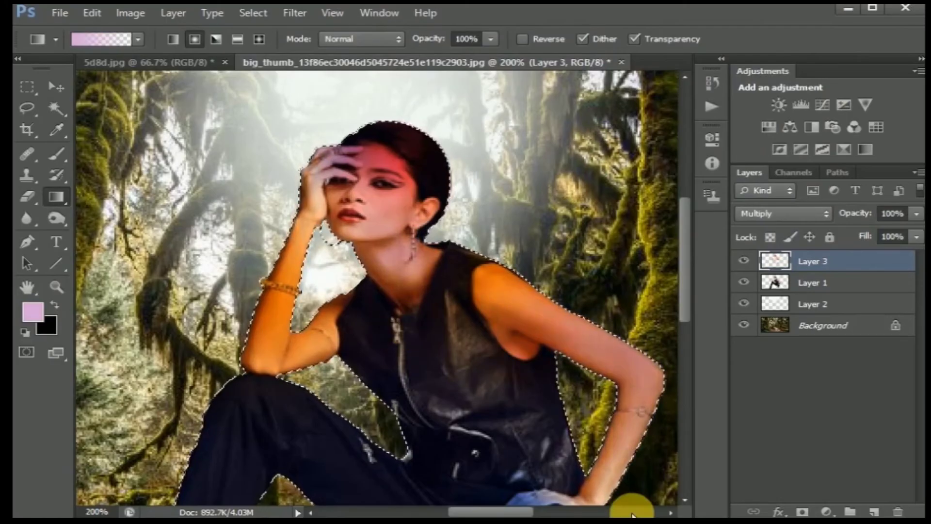
key("ctrl+minus")
key("ctrl+minus")
key("ctrl+plus")
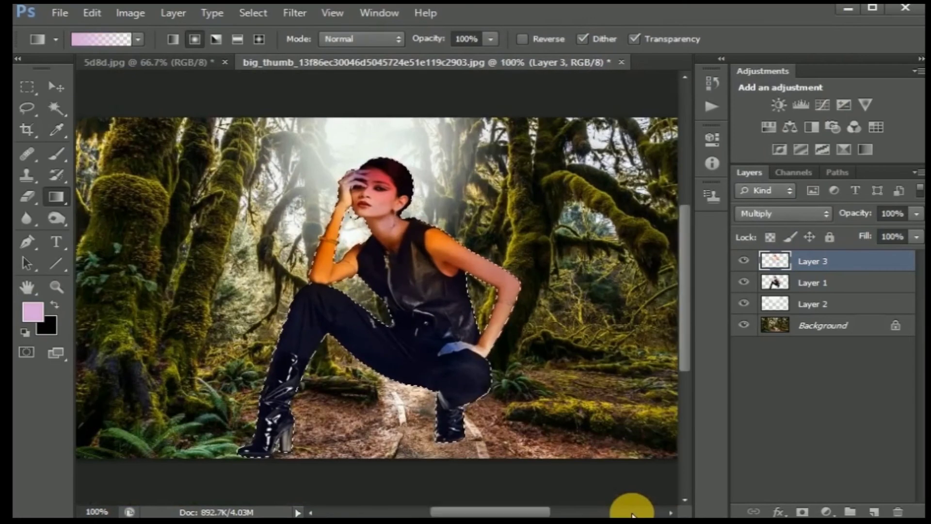
key("ctrl+minus")
key("ctrl+plus")
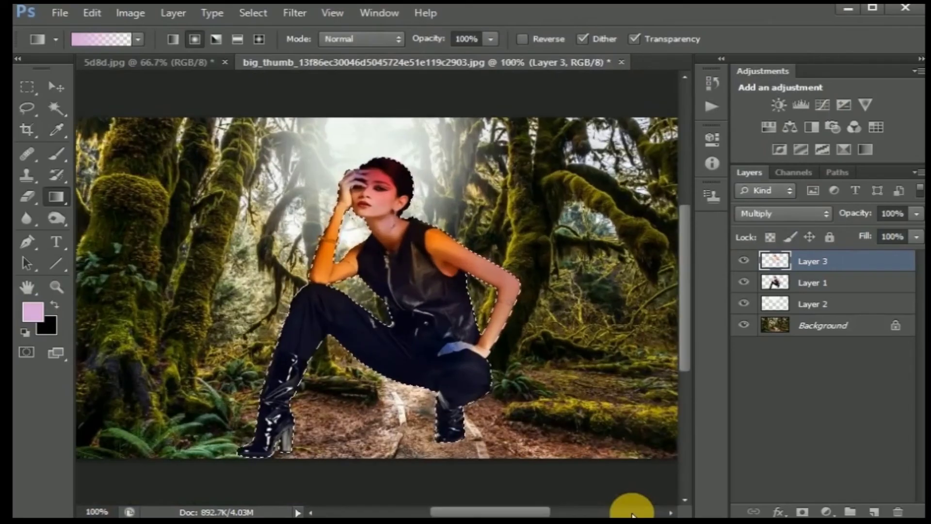
Fade Layer 3 to 41% opacity, deselect, and drag a reflected dark gradient
left_click_drag(916, 213, 863, 230)
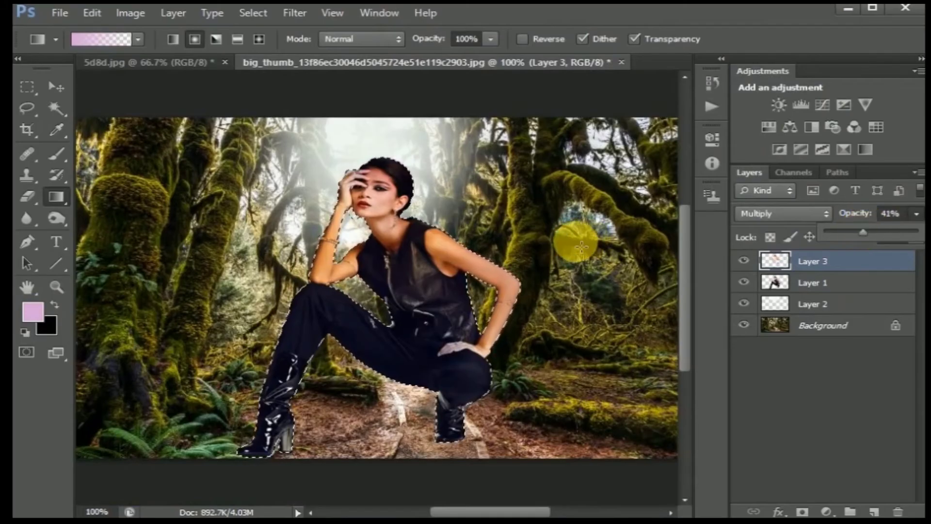
key("ctrl+d")
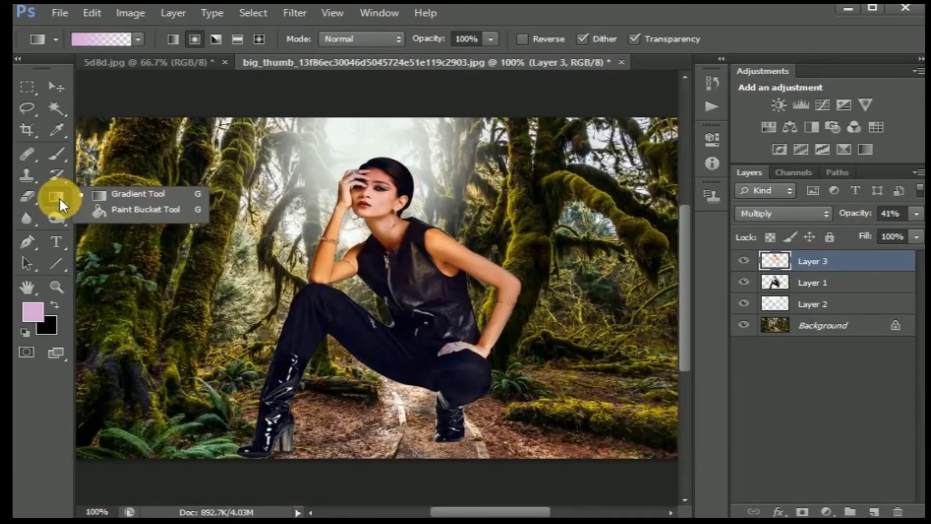
left_click(237, 39)
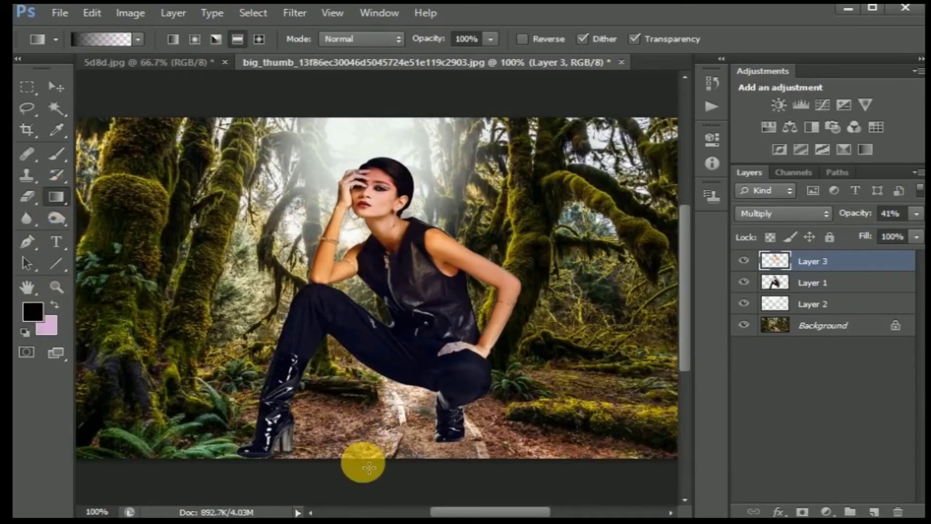
left_click_drag(369, 467, 368, 467)
Undo, then draw a dark gradient on a new Layer 4 and shift it lower
key("ctrl+z")
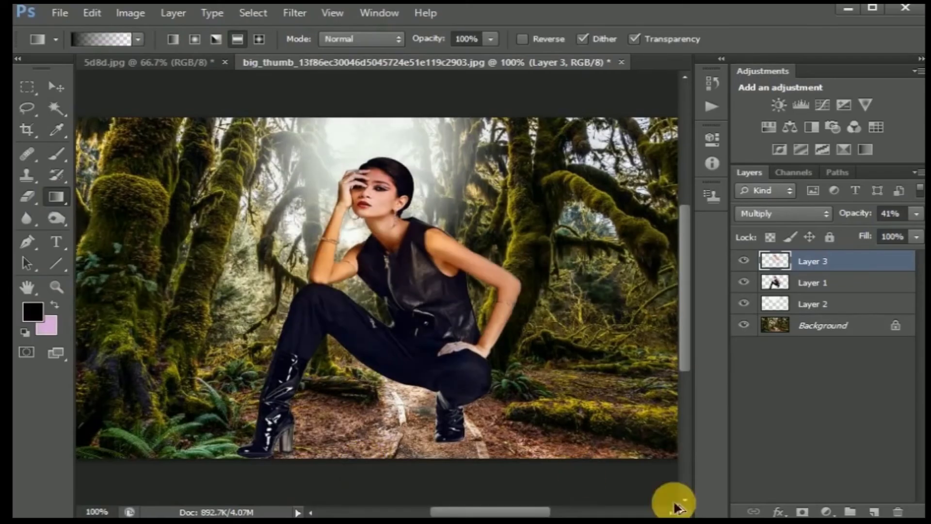
left_click(874, 511)
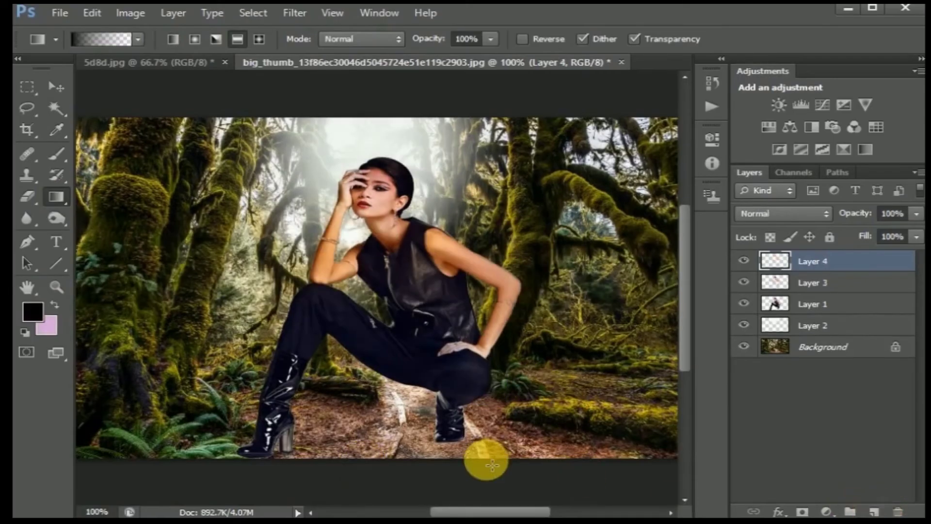
left_click_drag(490, 394, 484, 453)
key("v")
left_click_drag(425, 285, 429, 333)
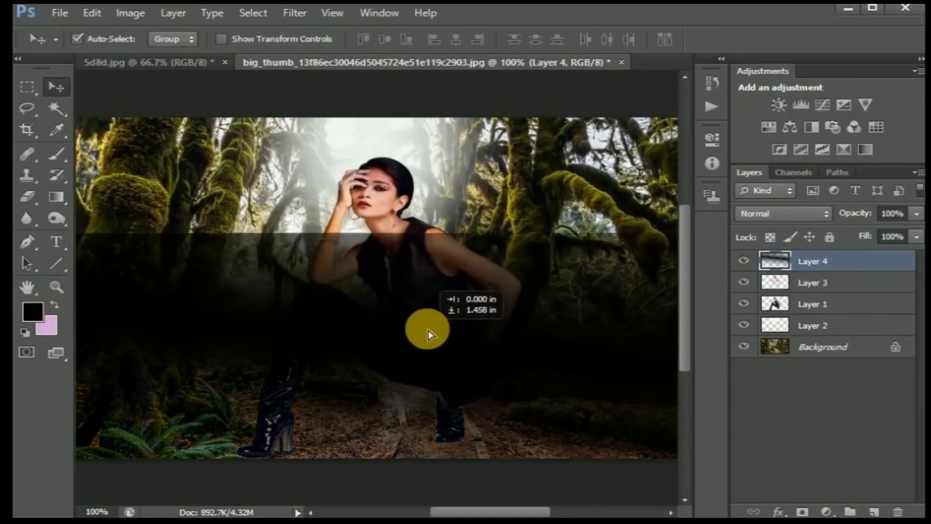
Stretch the dark gradient down over the ground and move Layer 4 below Layer 1
key("ctrl+t")
left_click_drag(385, 262, 379, 332)
key("ctrl+minus")
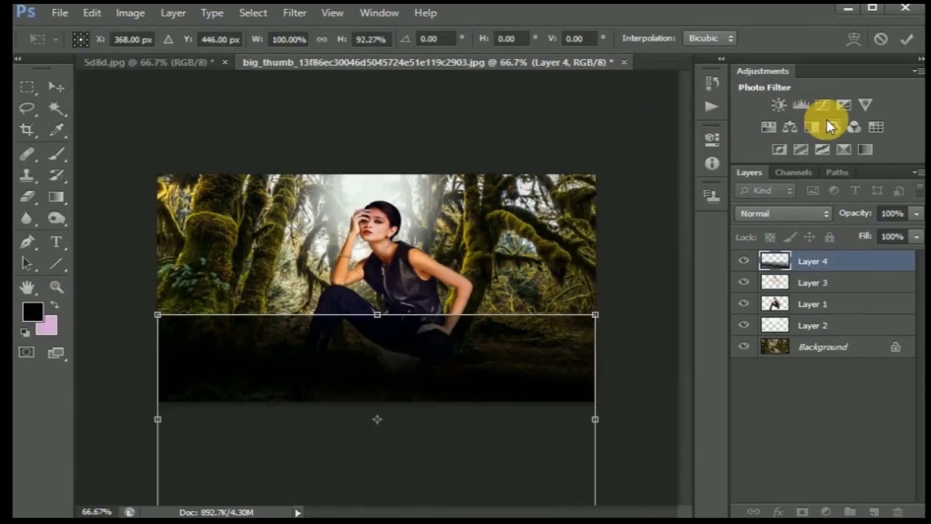
left_click(901, 38)
mouse_move(831, 260)
left_mouse_down()
mouse_move(852, 323)
mouse_move(849, 259)
left_mouse_up()
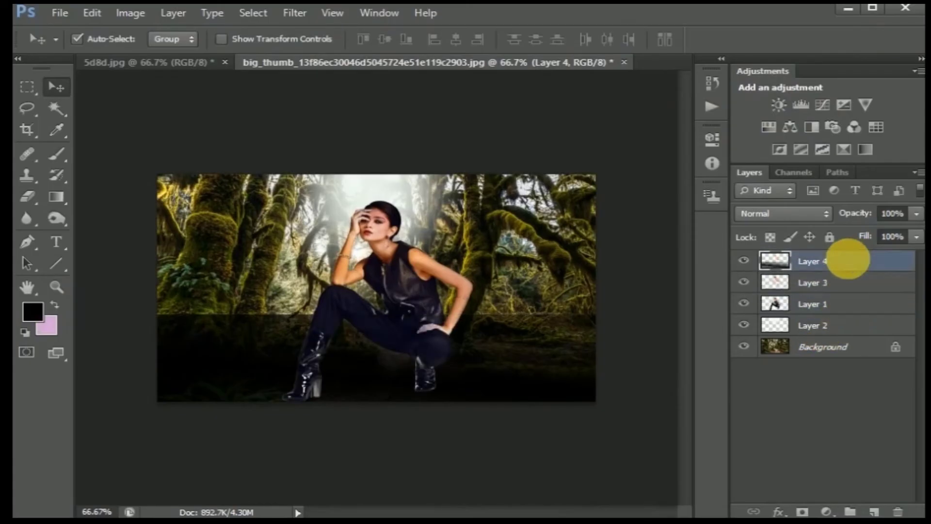
left_click(804, 213)
Try Multiply, Screen, Soft Light, Hard Light, Overlay and Dissolve blending on Layer 4
left_click(783, 34)
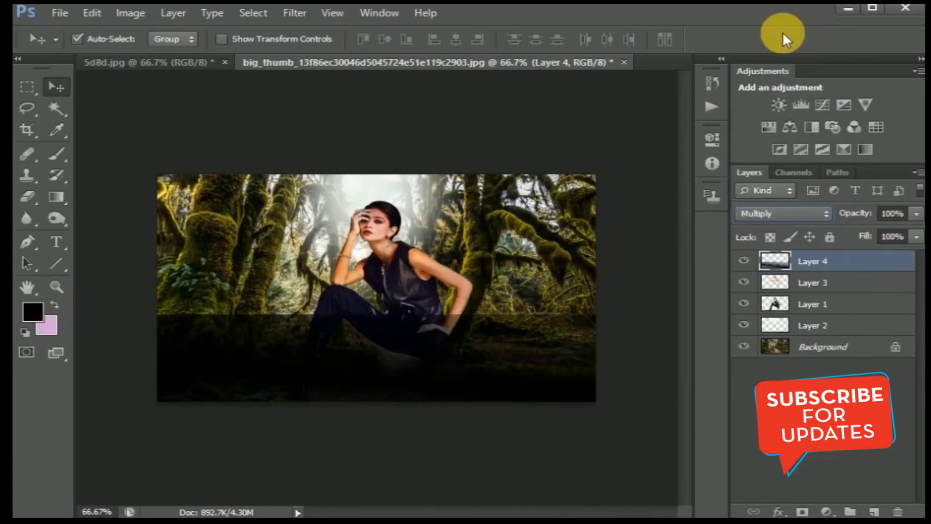
left_click(780, 214)
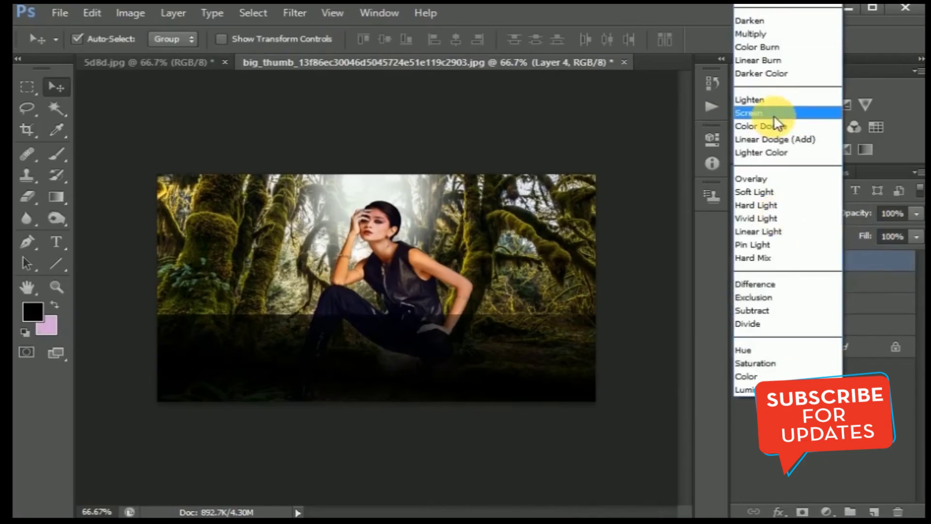
left_click(773, 114)
left_click(769, 214)
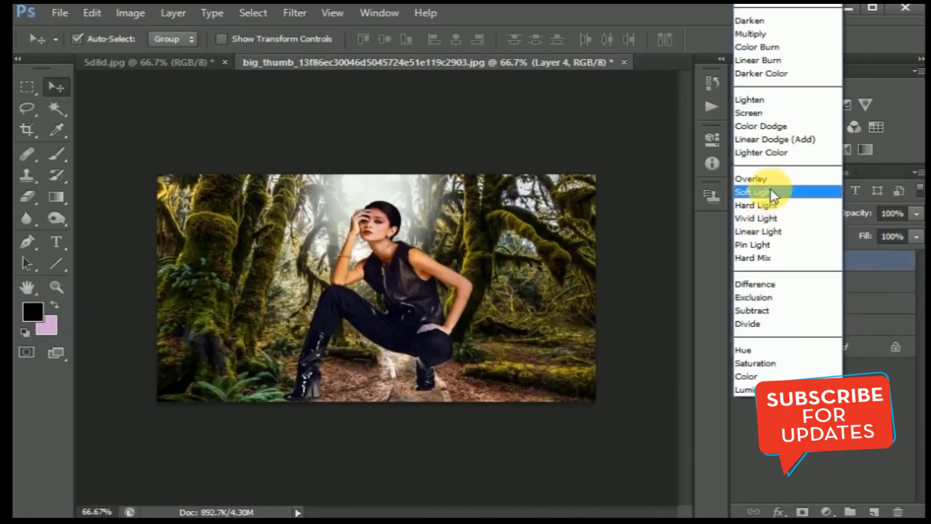
left_click(770, 187)
left_click(794, 214)
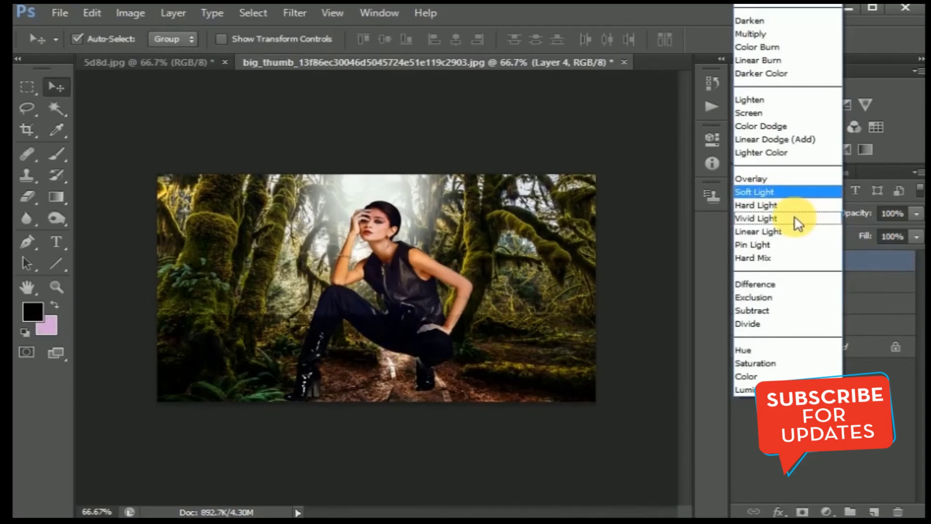
left_click(792, 203)
left_click(791, 213)
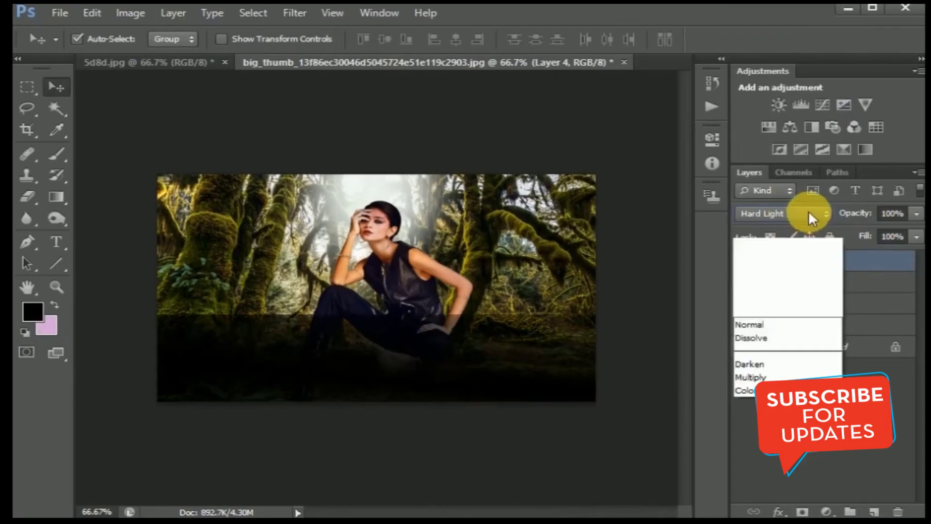
left_click(797, 181)
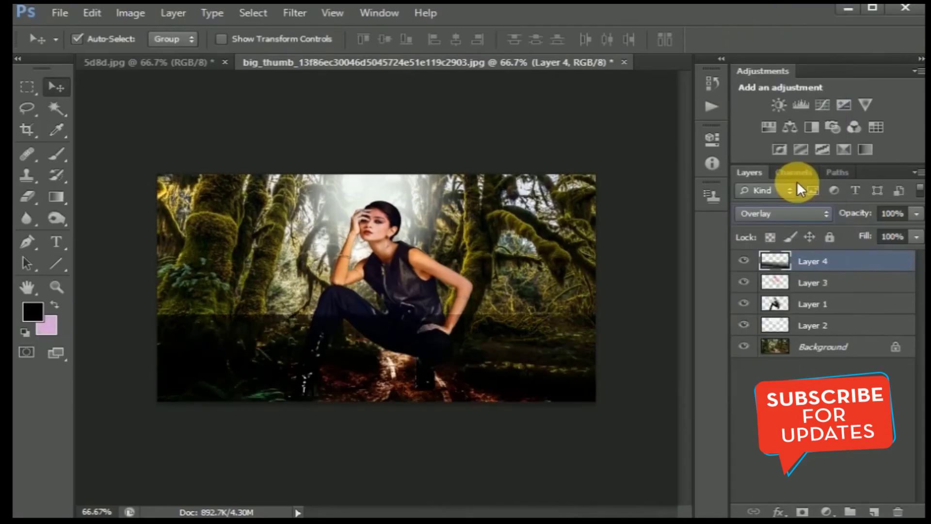
left_click(807, 217)
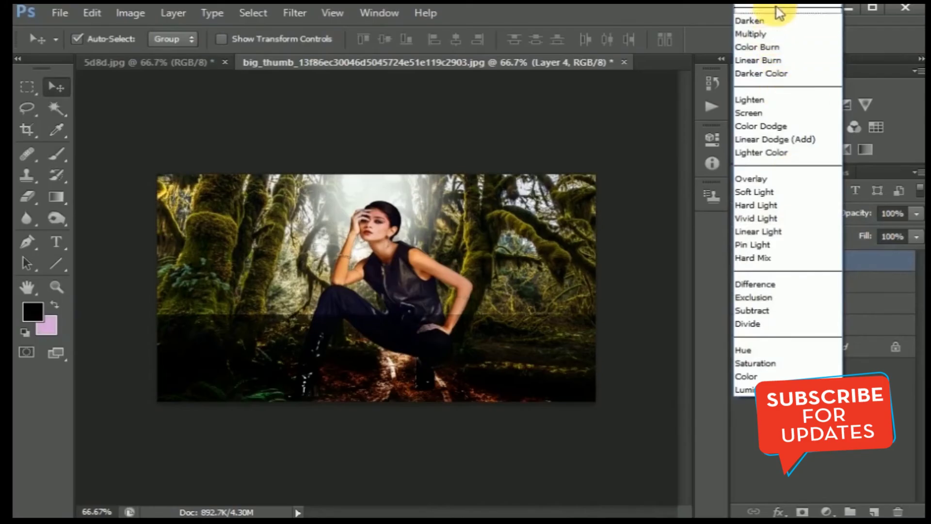
left_click(778, 12)
Settle Layer 4 on Soft Light blending at 61% opacity
left_click(785, 213)
scroll(780, 97, "down", 5)
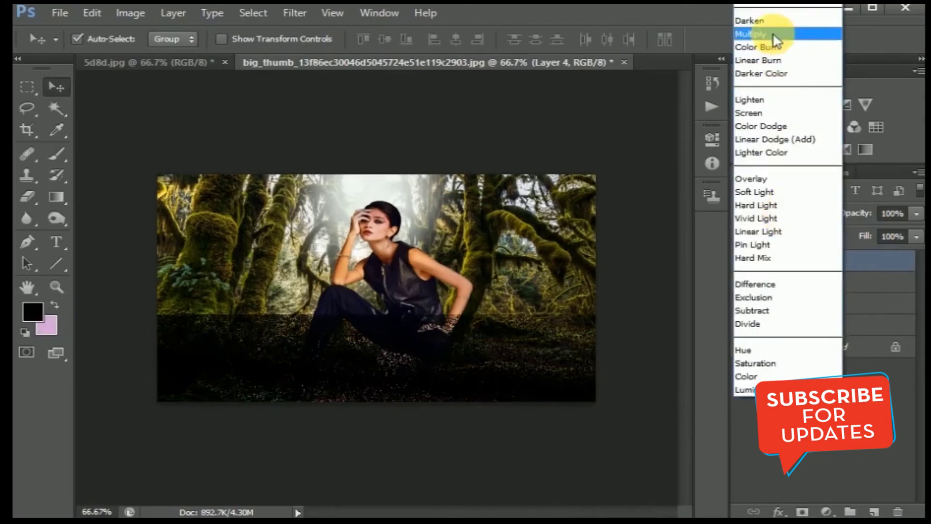
left_click(775, 35)
left_click(781, 211)
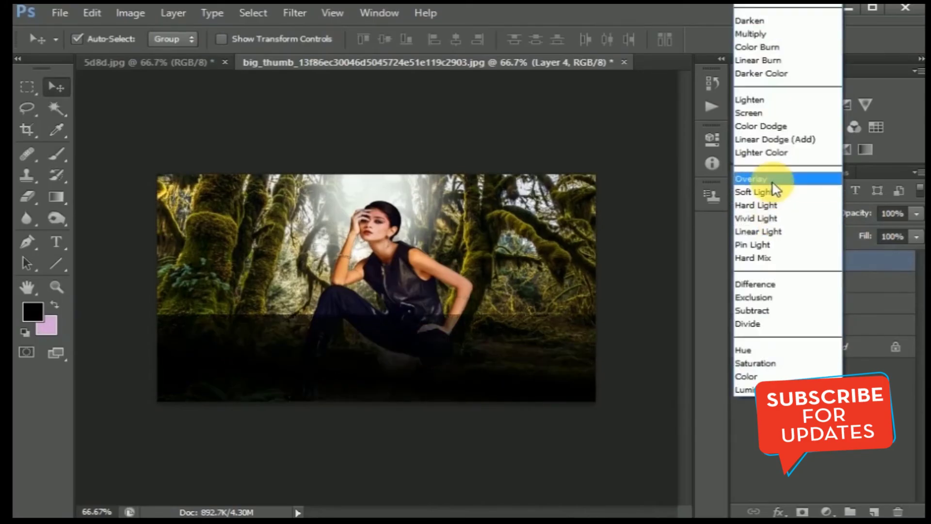
left_click(772, 180)
left_click(807, 213)
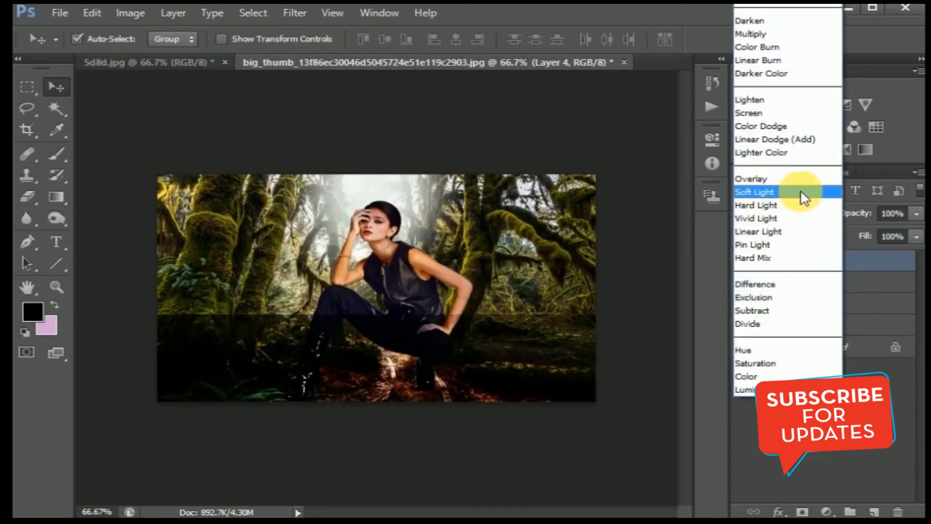
left_click(800, 191)
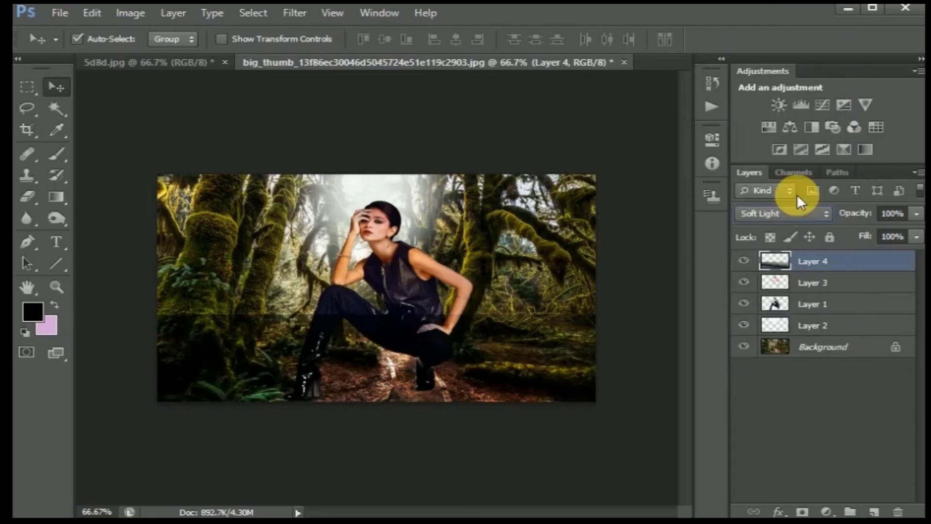
key("ctrl+plus")
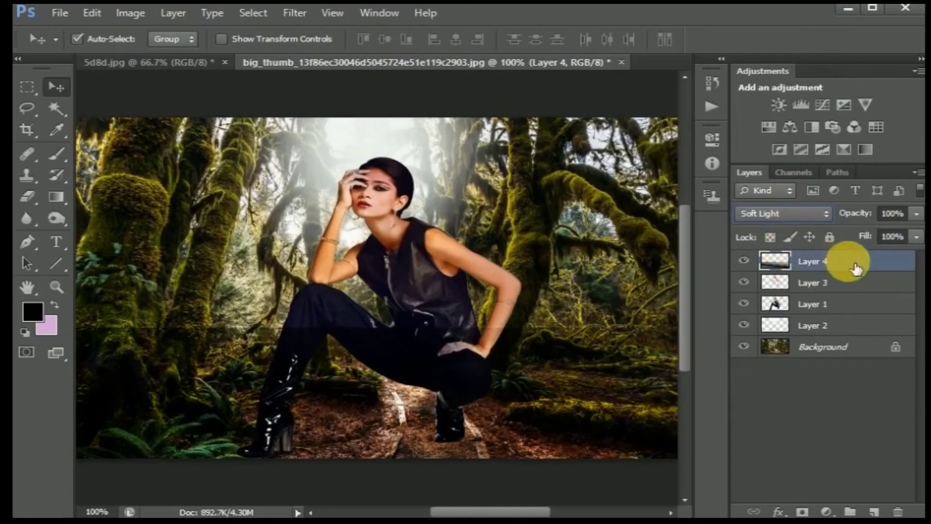
left_click(881, 230)
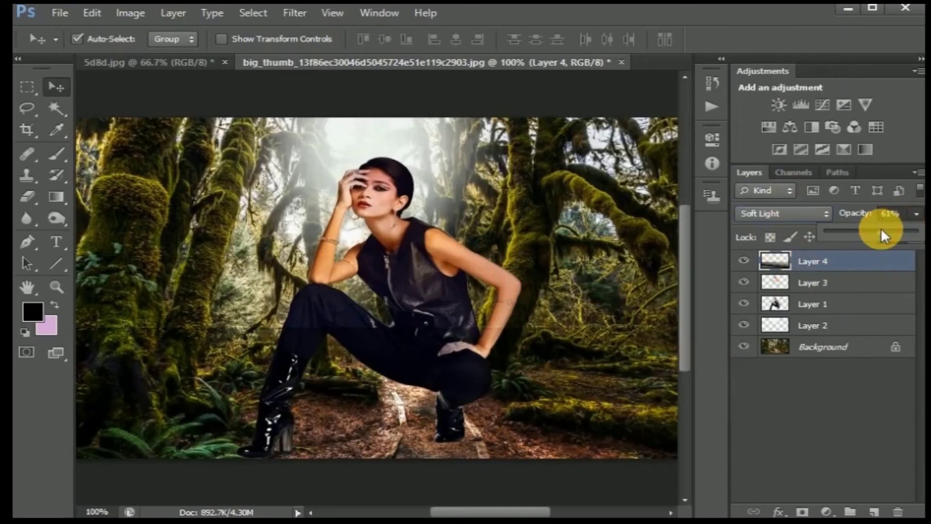
left_click(57, 154)
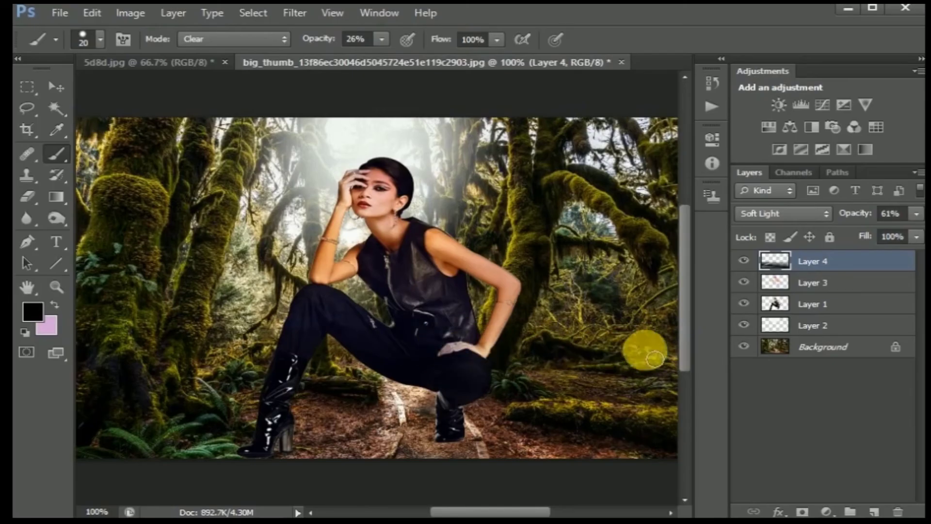
Zoom out to check the whole composite, then select the Gradient tool
key("ctrl+minus")
key("ctrl+plus")
key("ctrl+minus")
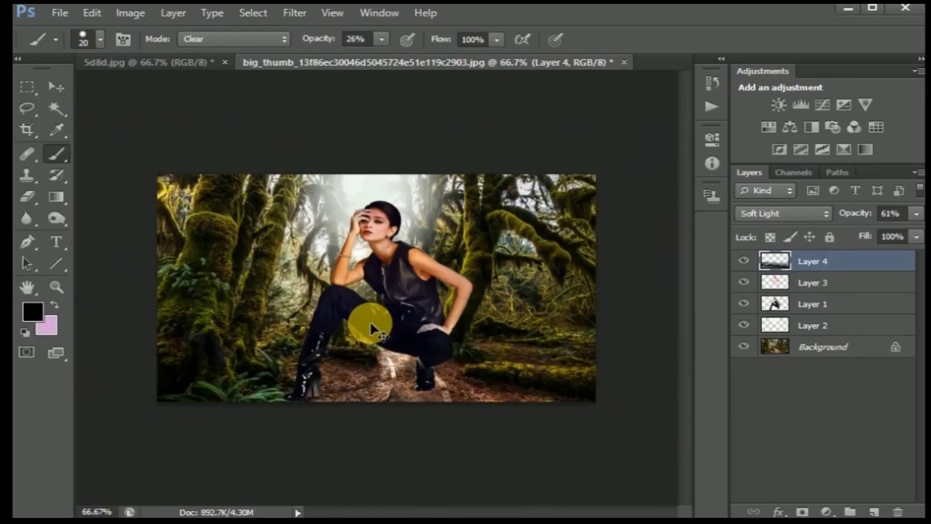
key("ctrl+plus")
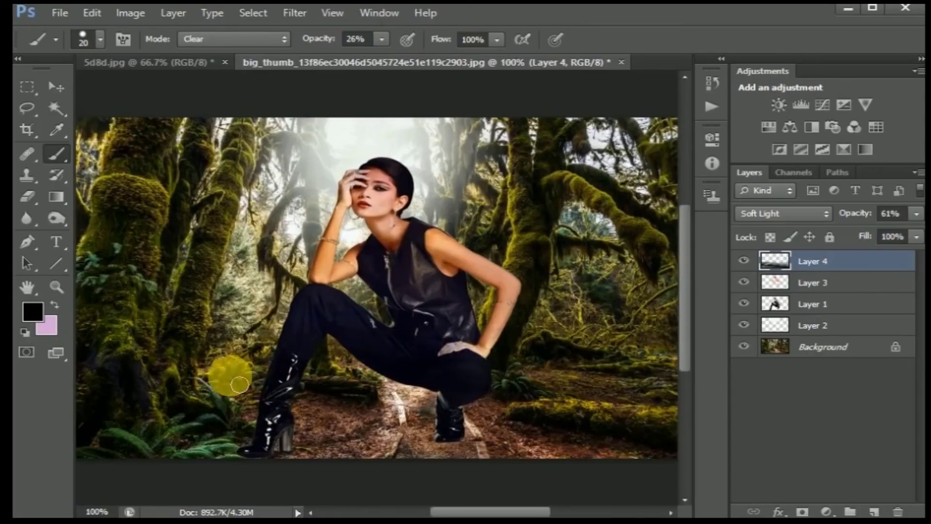
left_click(56, 196)
Draw a dark band on new Layer 5, squash it toward the ground, and move it below Layer 1
left_click(874, 511)
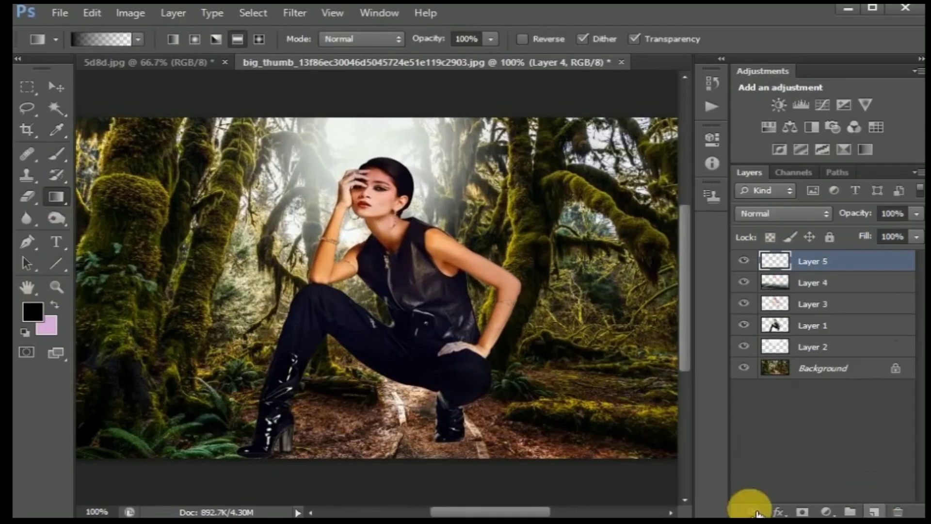
left_click_drag(421, 430, 424, 474)
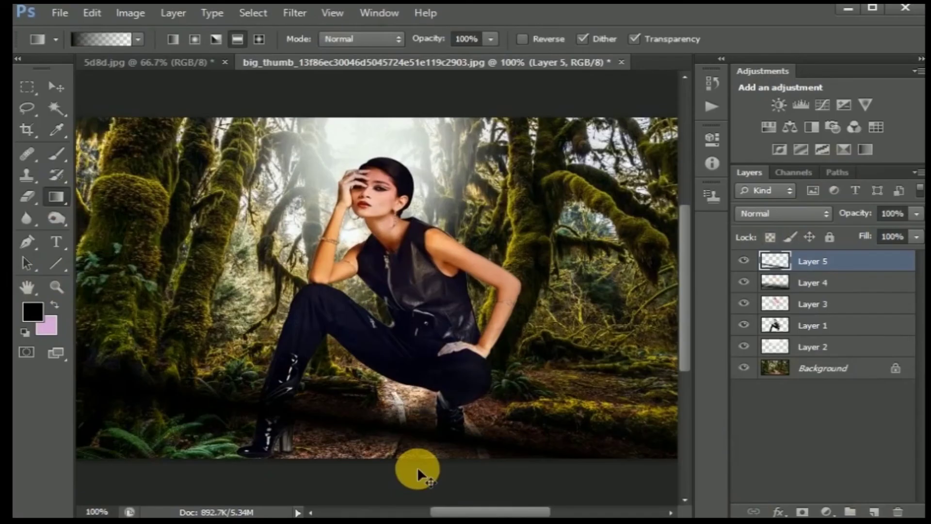
key("ctrl+t")
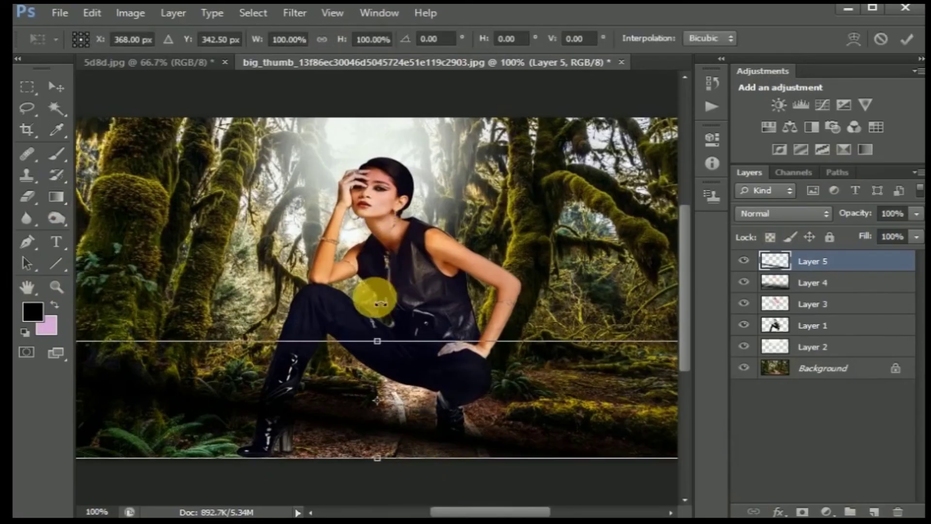
left_click_drag(377, 342, 378, 411)
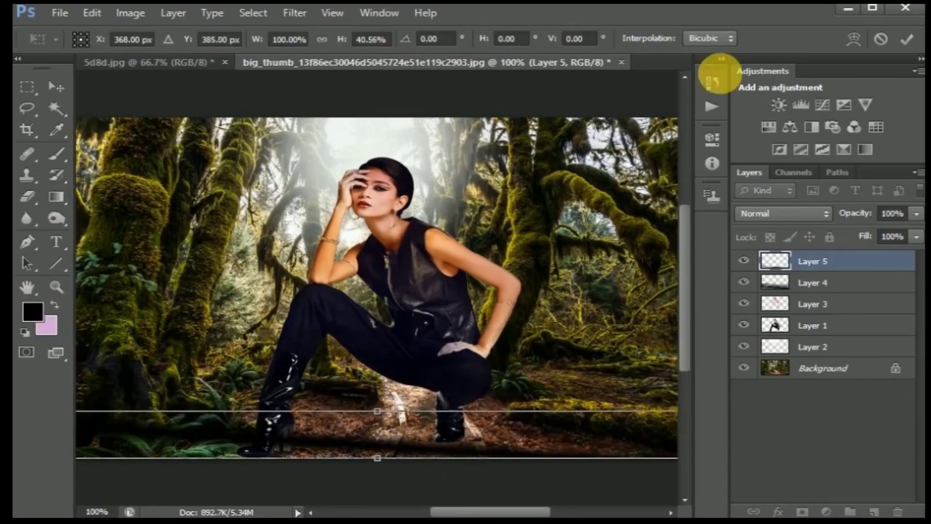
left_click(905, 39)
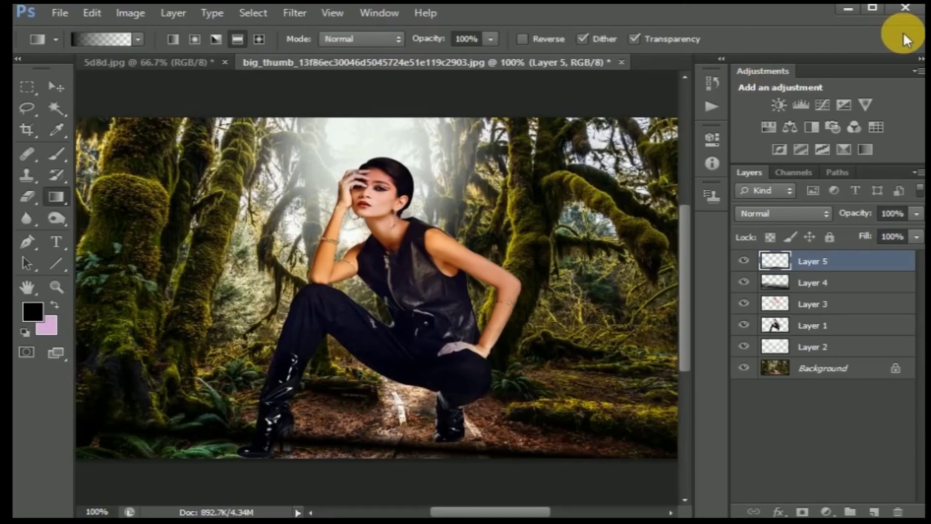
left_click_drag(833, 258, 837, 343)
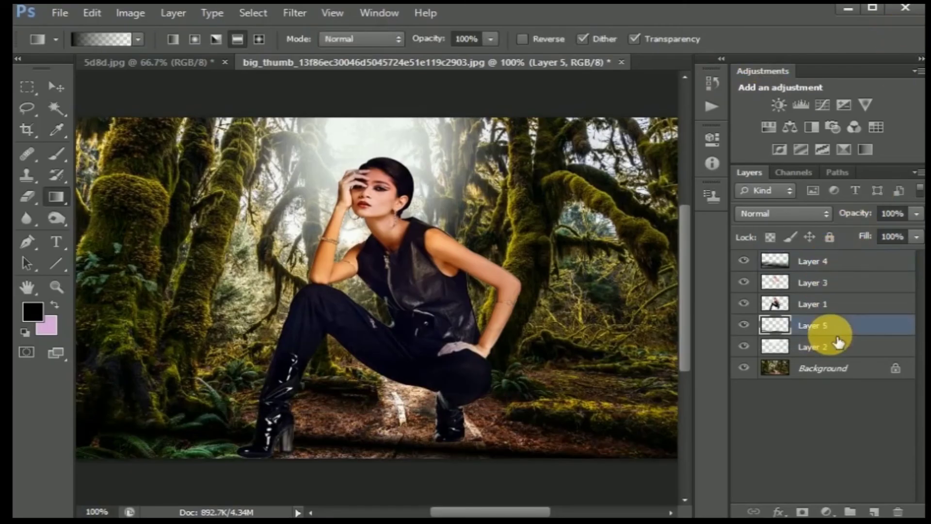
Narrow the shadow band, tilt it about 11 degrees, and set it to 47% opacity
key("ctrl+t")
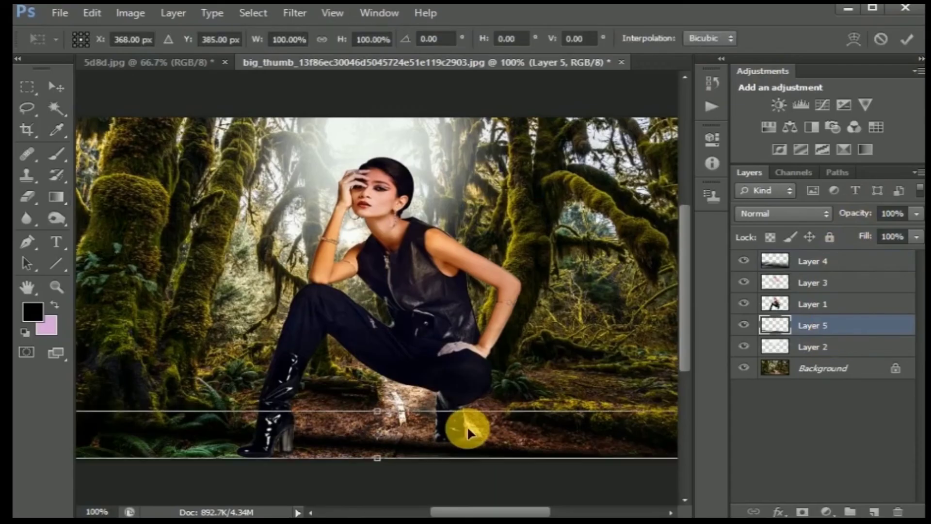
key("ctrl+minus")
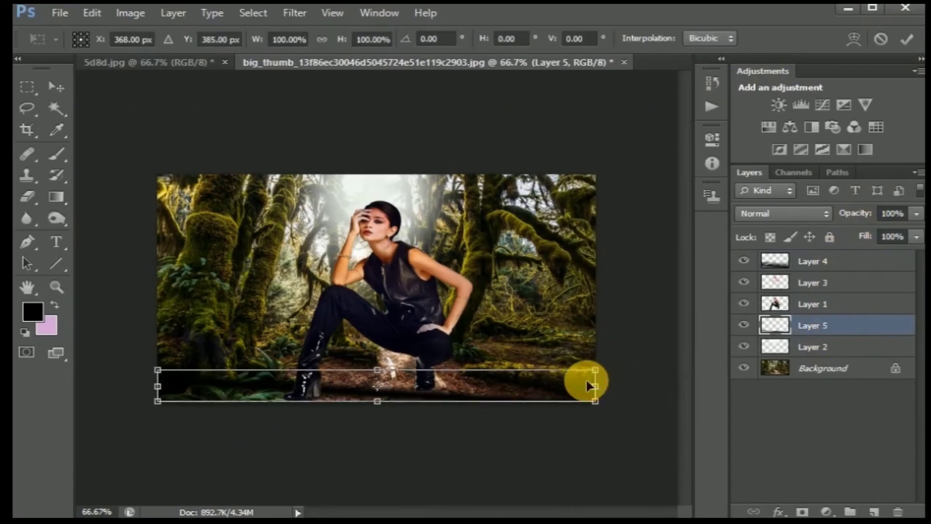
left_click_drag(595, 386, 580, 386)
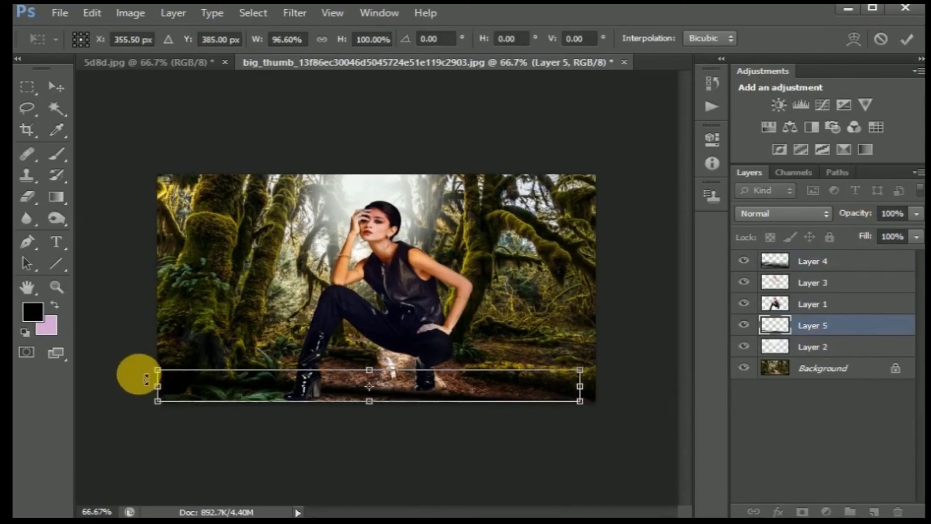
left_click_drag(147, 378, 138, 421)
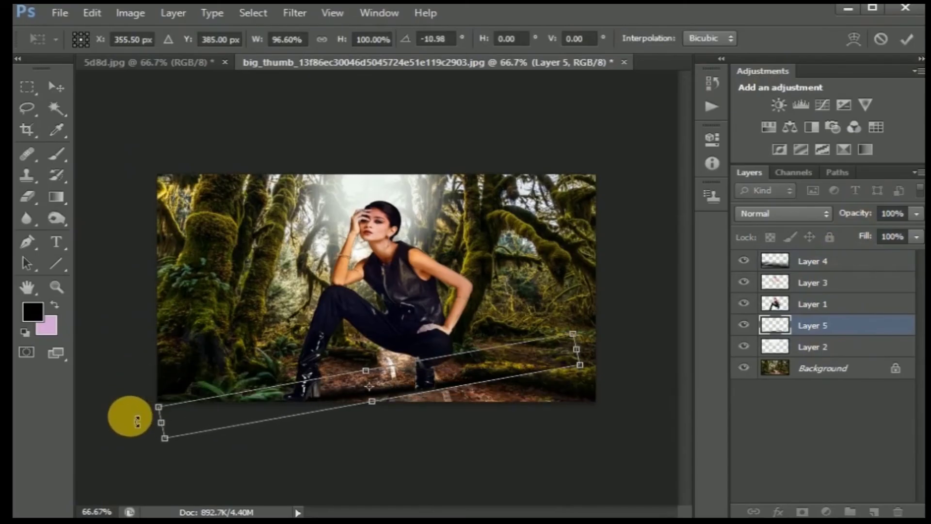
left_click(899, 37)
key("ctrl+plus")
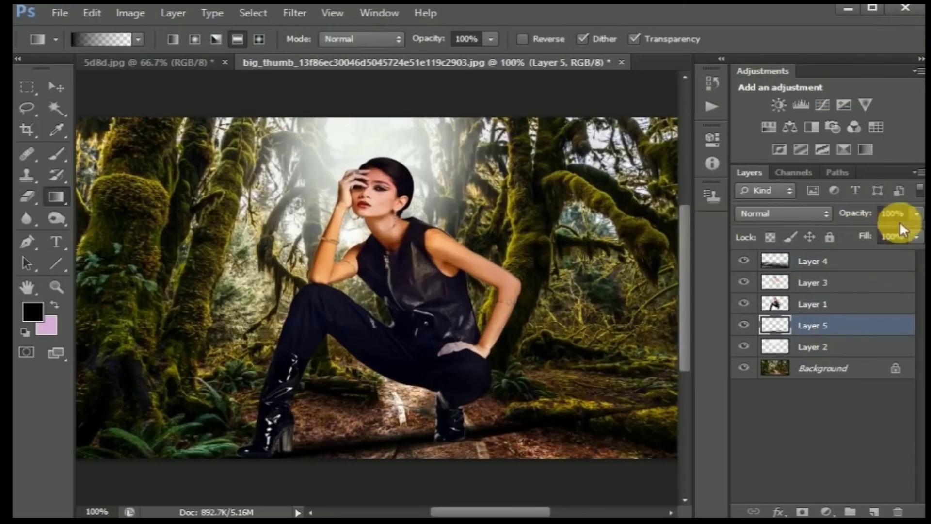
left_click_drag(893, 227, 877, 229)
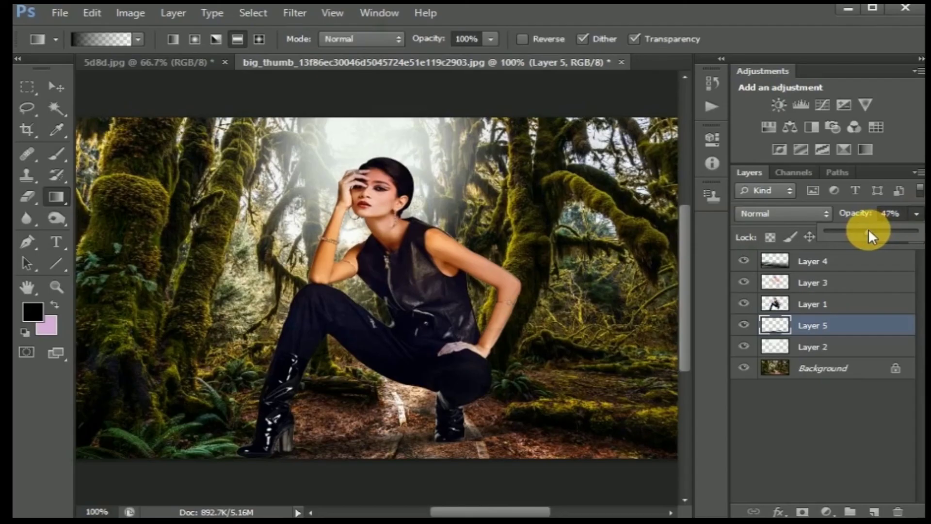
left_click(602, 223)
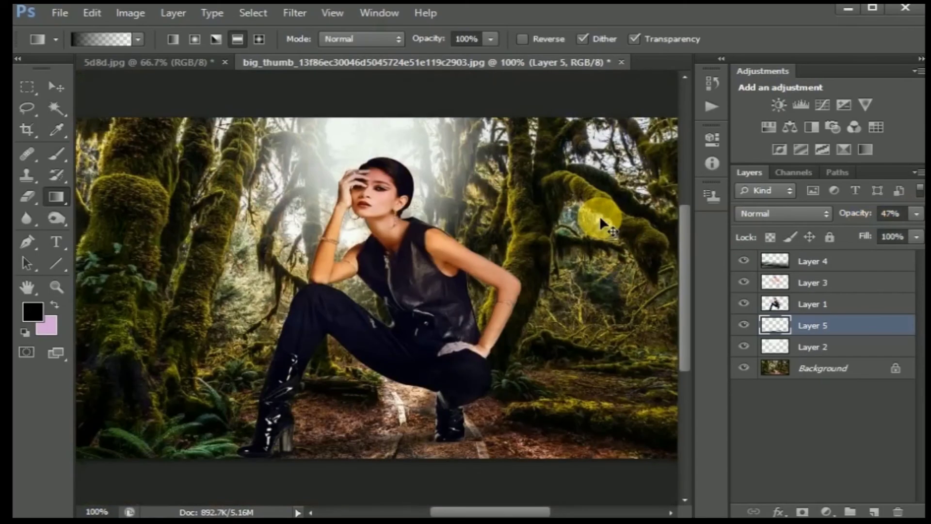
key("ctrl+minus")
key("ctrl+minus")
key("ctrl+plus")
key("ctrl+plus")
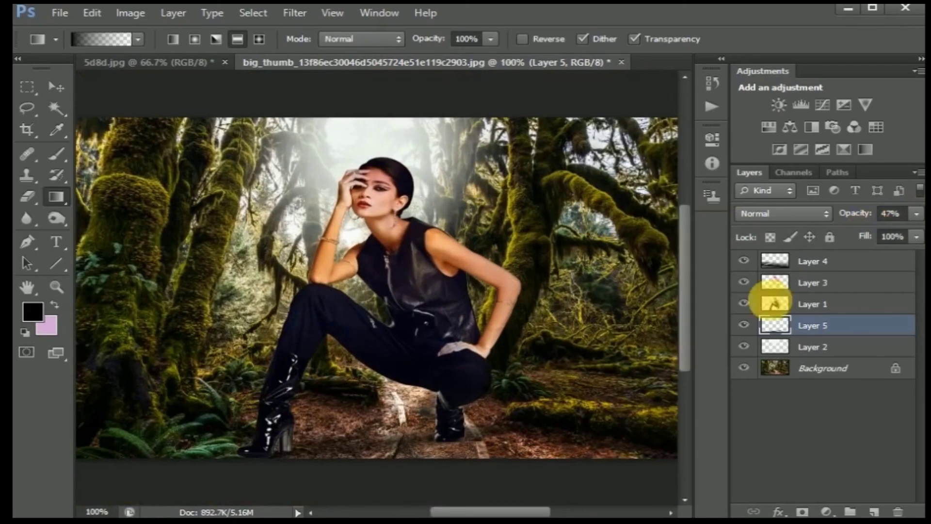
Load the model's outline from Layer 1 as a selection feathered by 10 px
left_click(815, 309)
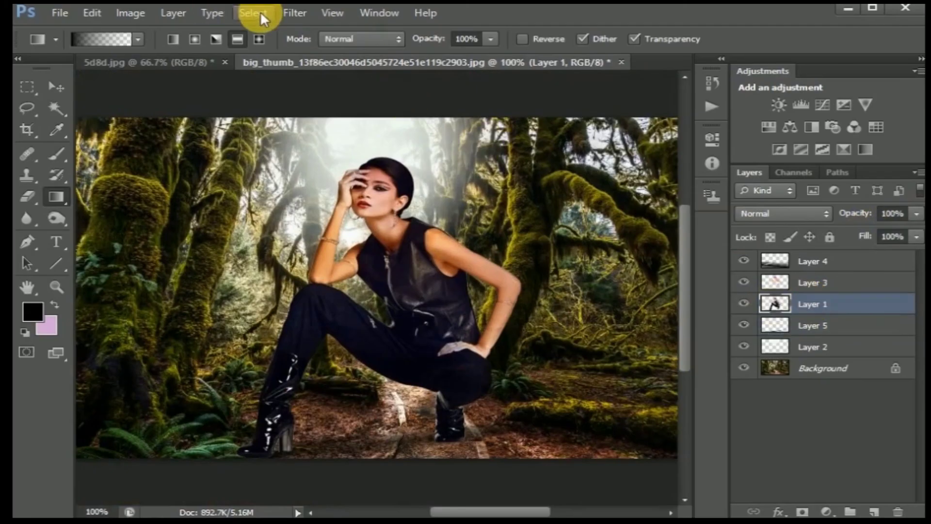
left_click(255, 12)
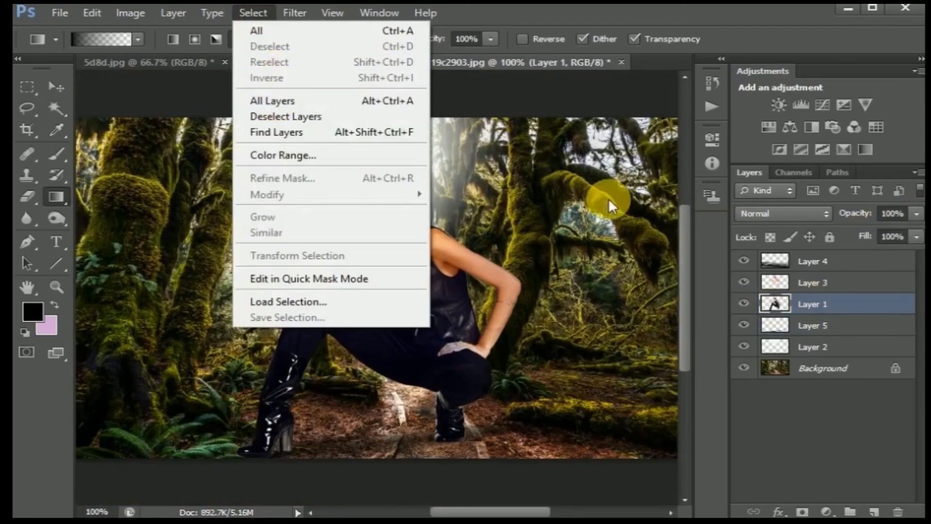
left_click(782, 306, "ctrl")
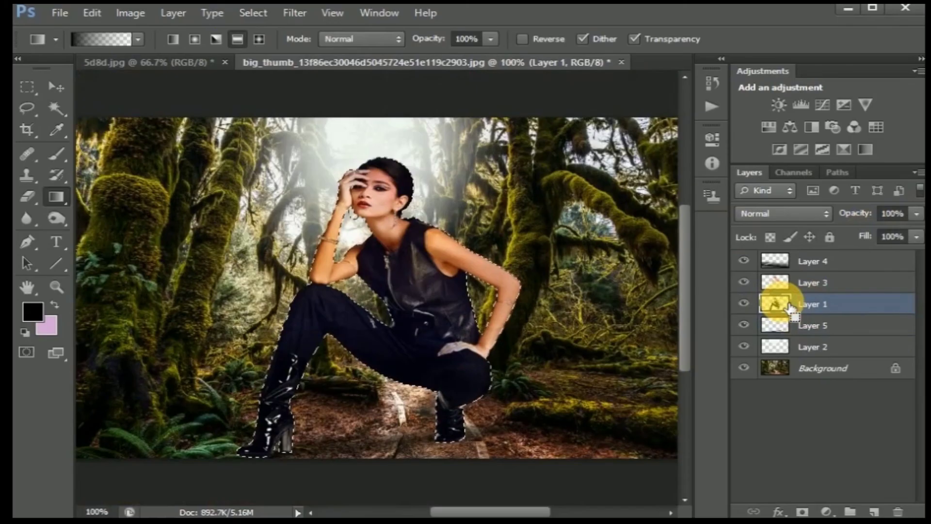
left_click(254, 12)
mouse_move(267, 194)
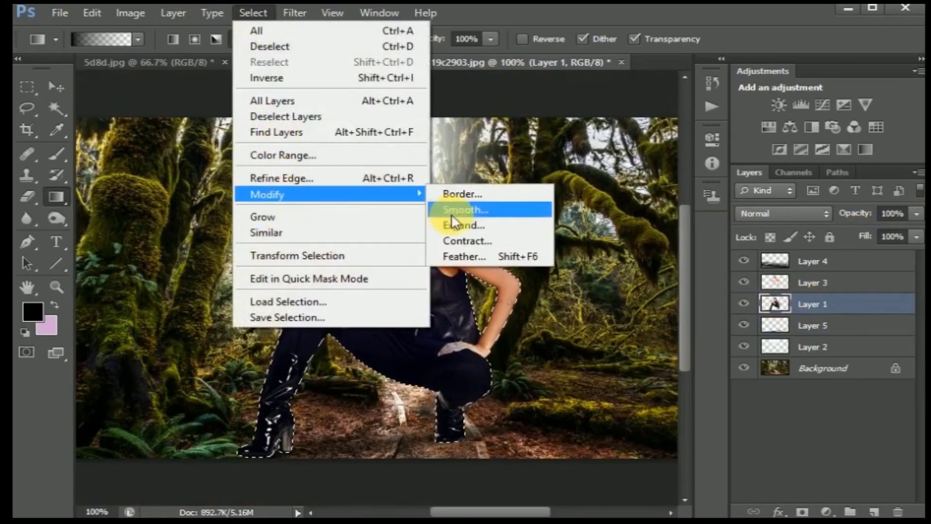
left_click(459, 258)
type("10")
left_click(486, 96)
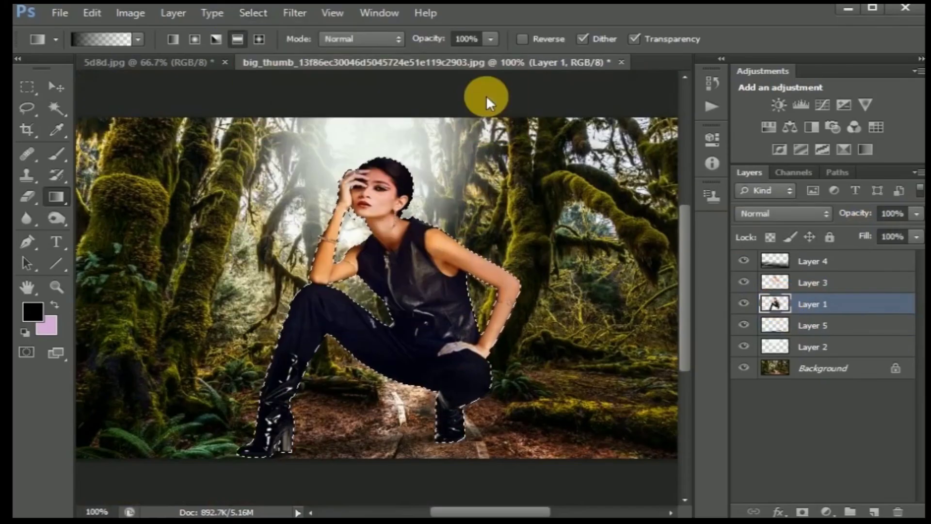
Dodge the shoulder and arm edges with the Dodge tool, then deselect
left_click(55, 218)
right_click(54, 218)
left_click(133, 218)
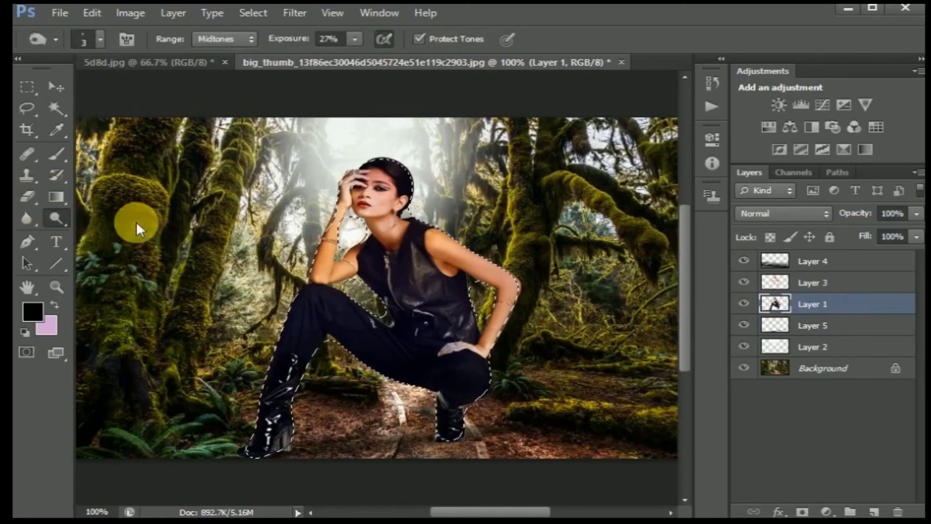
left_click_drag(446, 232, 483, 255)
key("ctrl+shift+i")
mouse_move(460, 243)
left_mouse_down()
mouse_move(516, 267)
mouse_move(448, 251)
mouse_move(443, 228)
mouse_move(383, 214)
mouse_move(378, 228)
mouse_move(435, 176)
mouse_move(414, 162)
mouse_move(416, 177)
left_mouse_up()
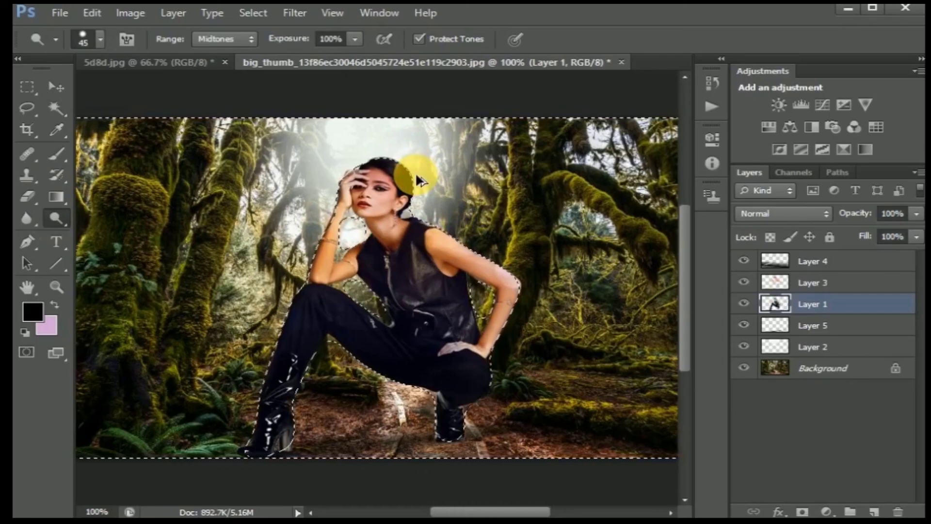
key("ctrl+d")
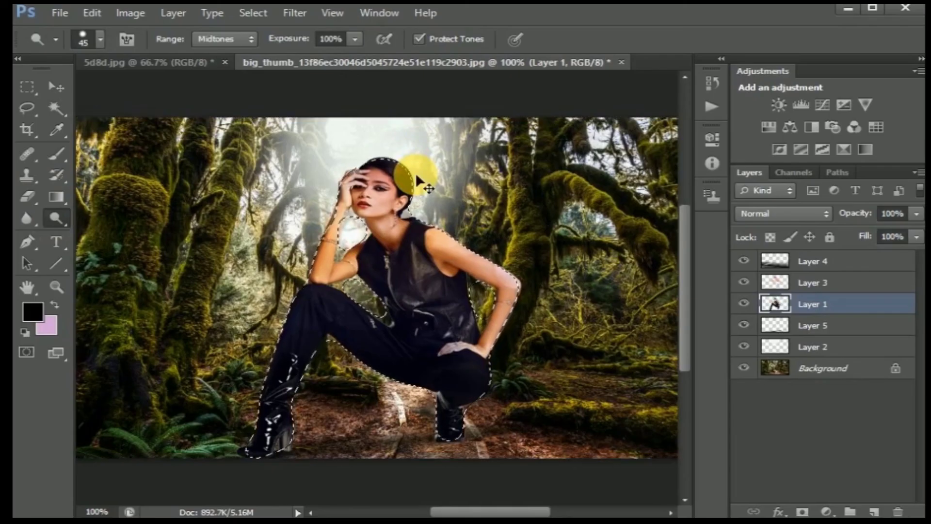
key("ctrl+minus")
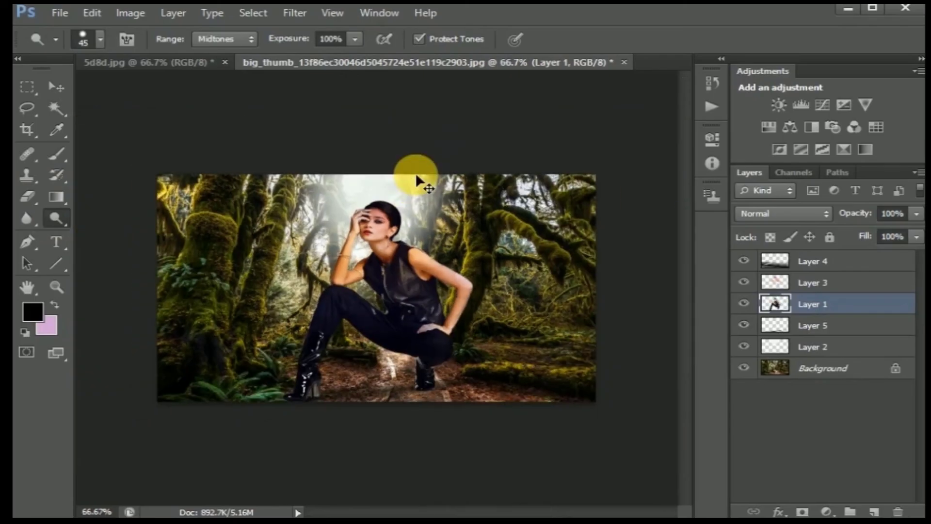
key("ctrl+plus")
key("ctrl+minus")
key("ctrl+plus")
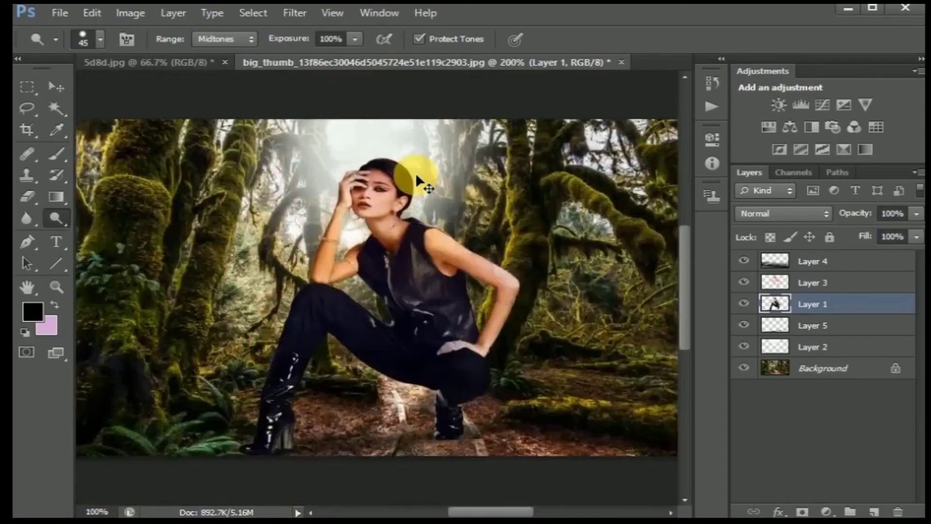
key("ctrl+minus")
key("ctrl+minus")
key("ctrl+plus")
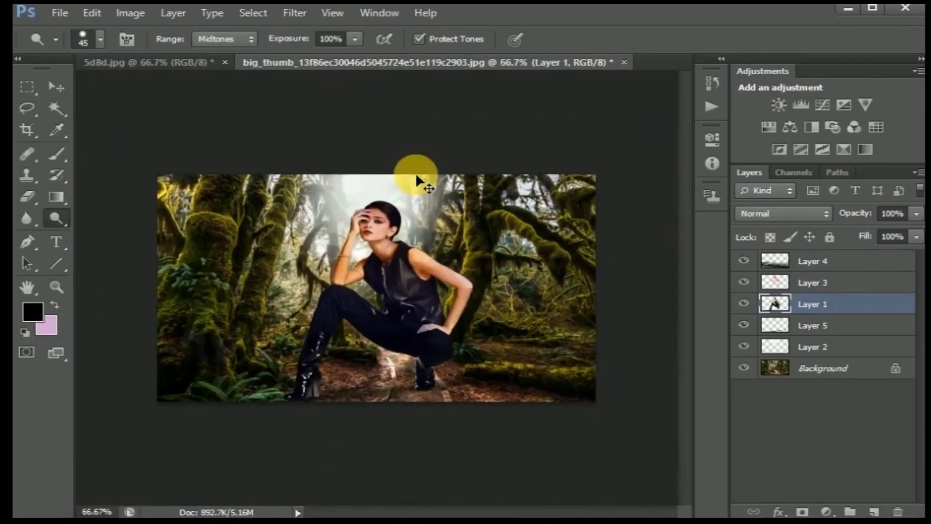